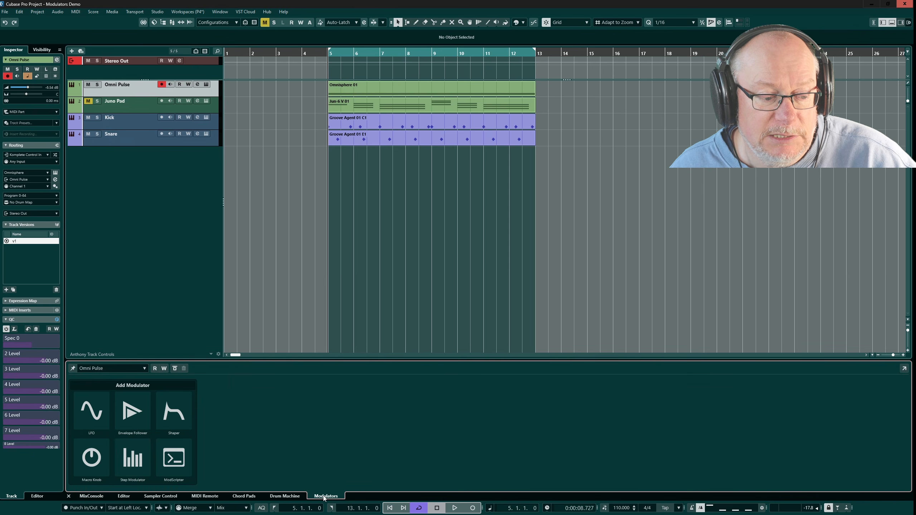
left_click(904, 369)
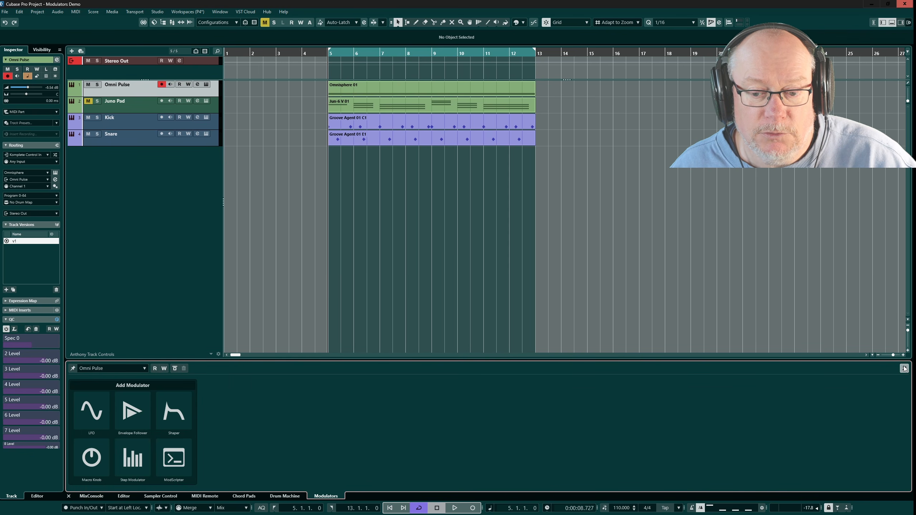
left_click_drag(395, 179, 383, 155)
left_click(547, 155)
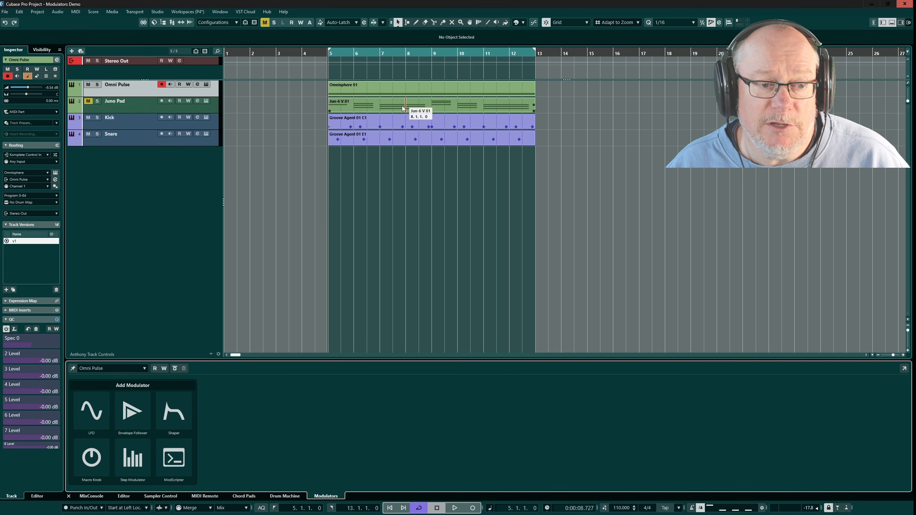
- Play the looped section to hear the unmodulated Omni Pulse sound, close its Omnisphere window and stop playback
left_click(455, 508)
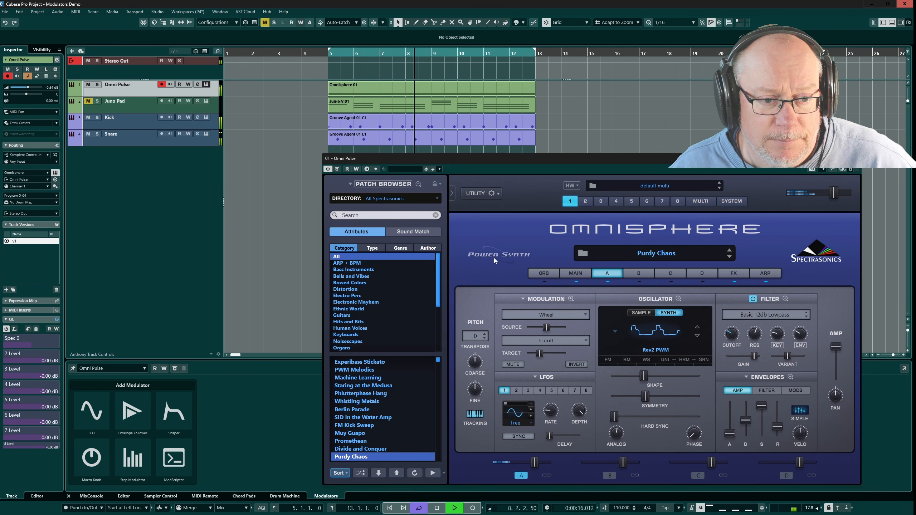
left_click(855, 159)
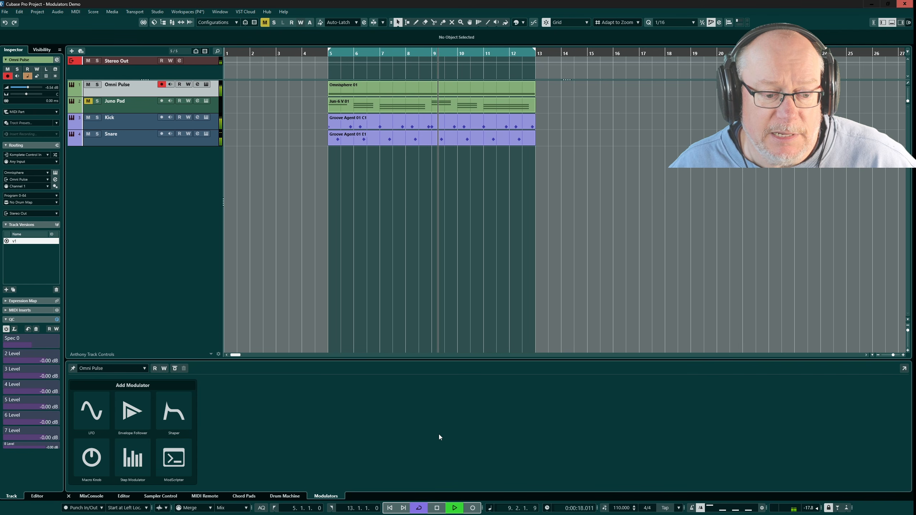
left_click(437, 508)
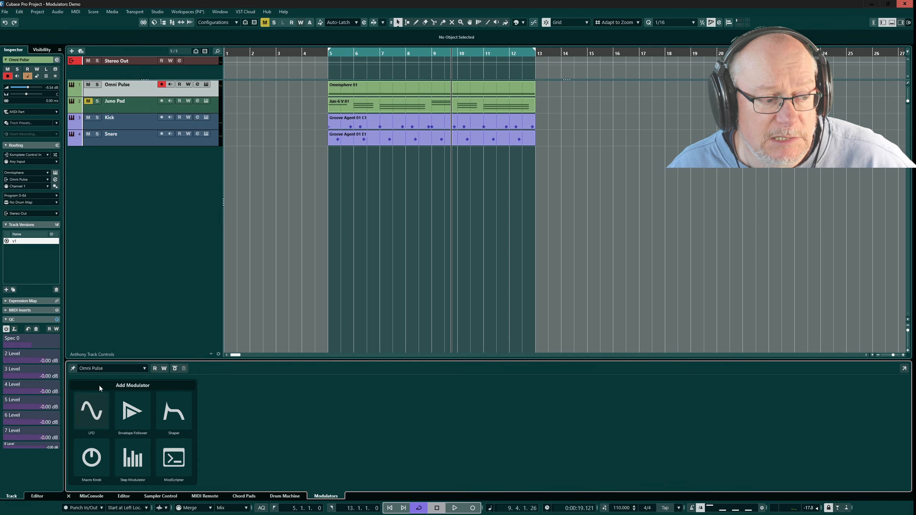
- Add an LFO modulator to the first slot of the Omni Pulse track
left_click(90, 416)
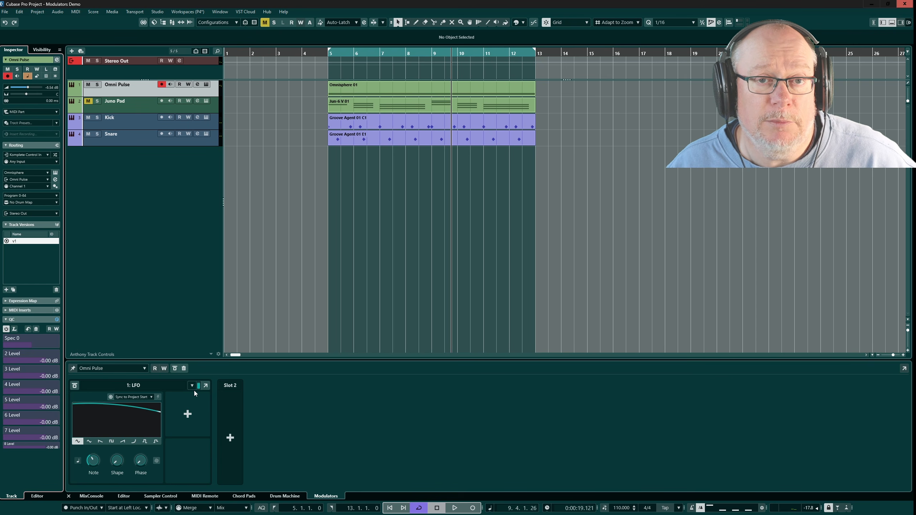
left_click(223, 440)
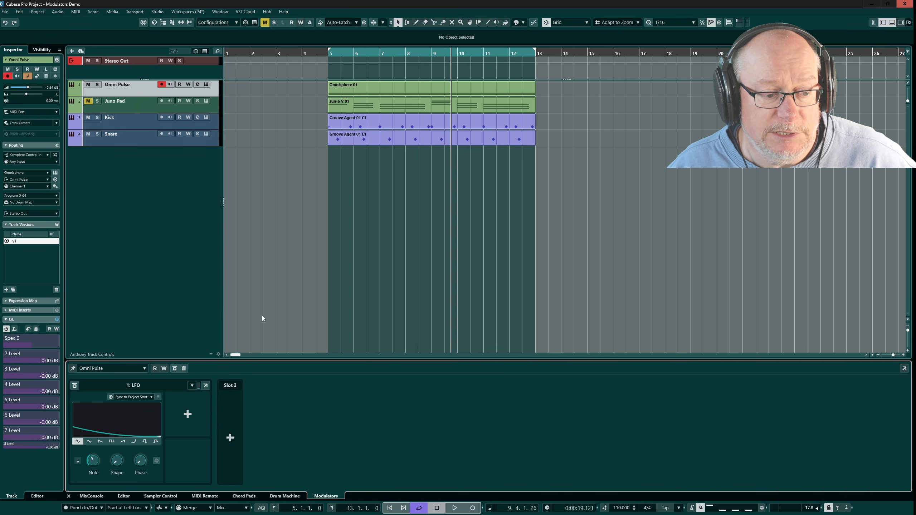
left_click(340, 386)
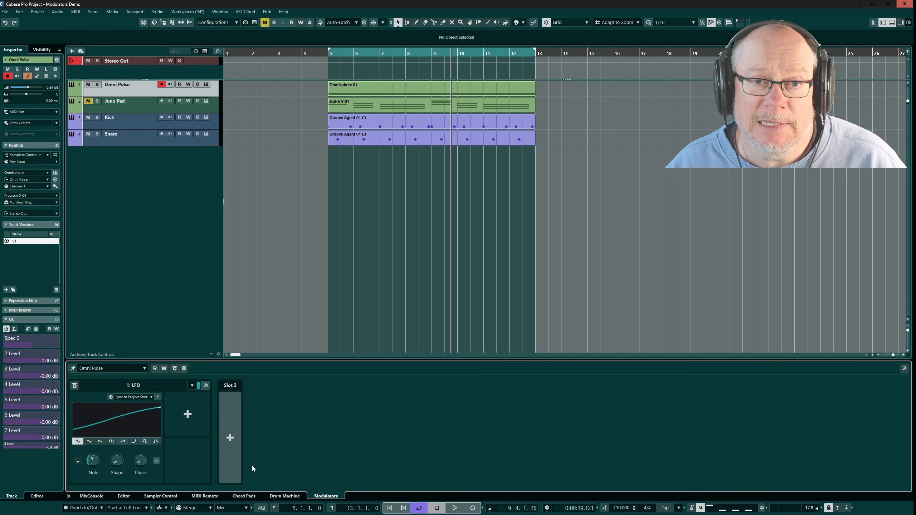
- Open the Omnisphere instrument of the Omni Pulse track and enable host automation for its filter cutoff
left_click(206, 85)
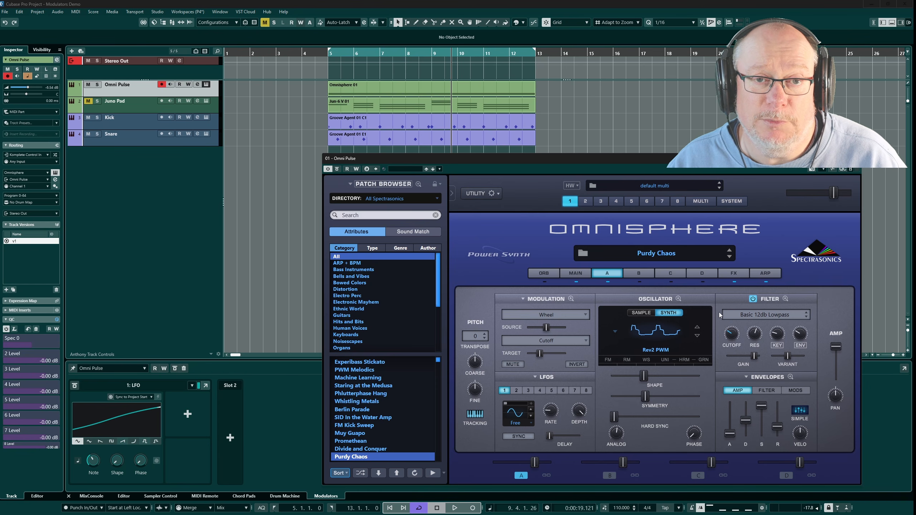
right_click(734, 338)
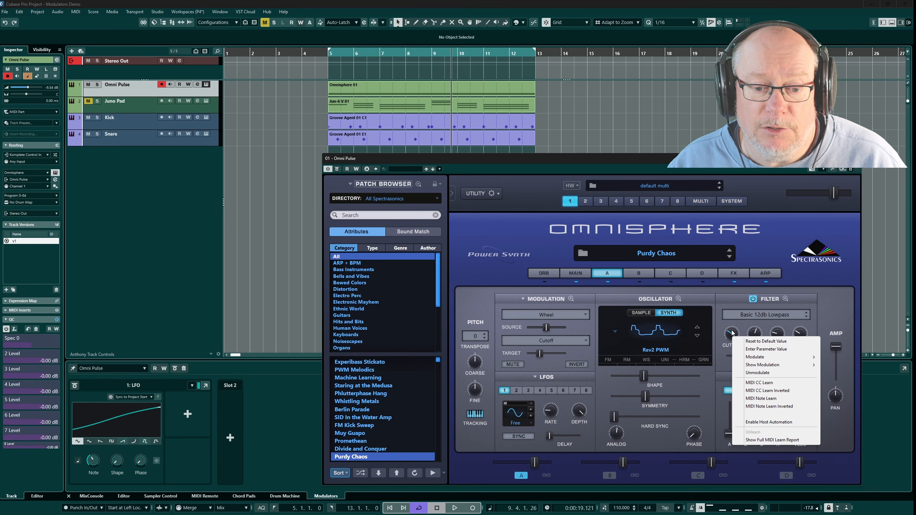
left_click(773, 424)
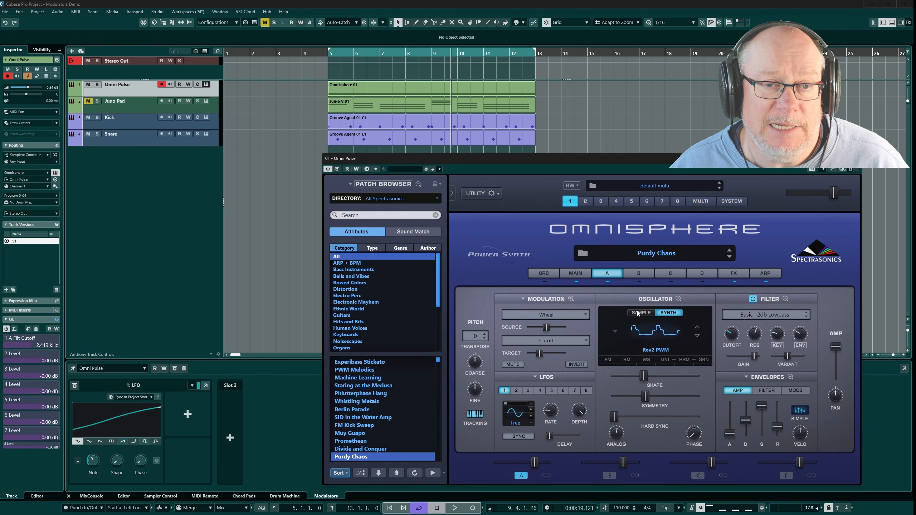
- Assign Omnisphere's filter cutoff as the LFO's destination with Learn mode, and remove that connection
left_click(187, 413)
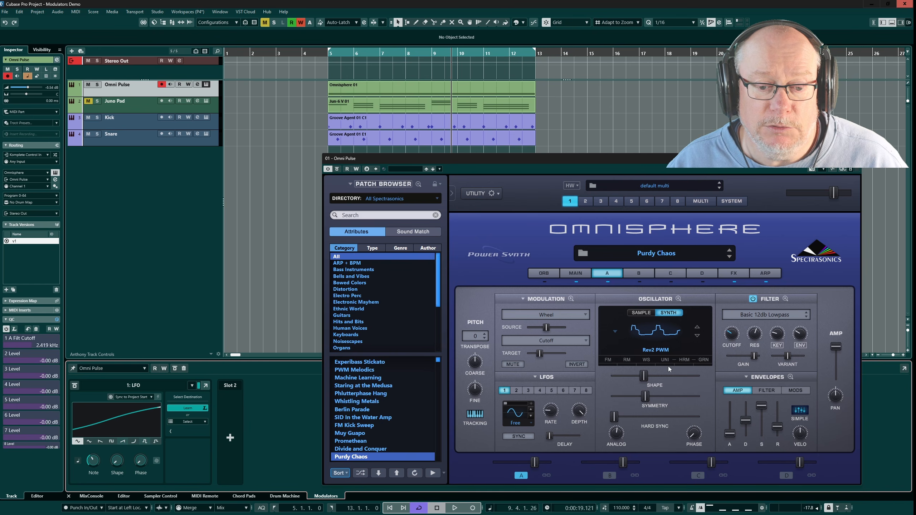
left_click(733, 335)
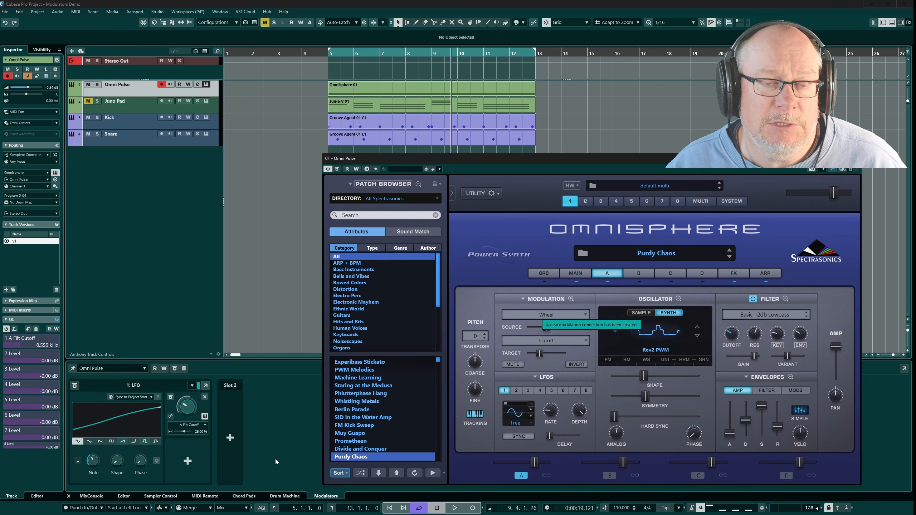
left_click(205, 398)
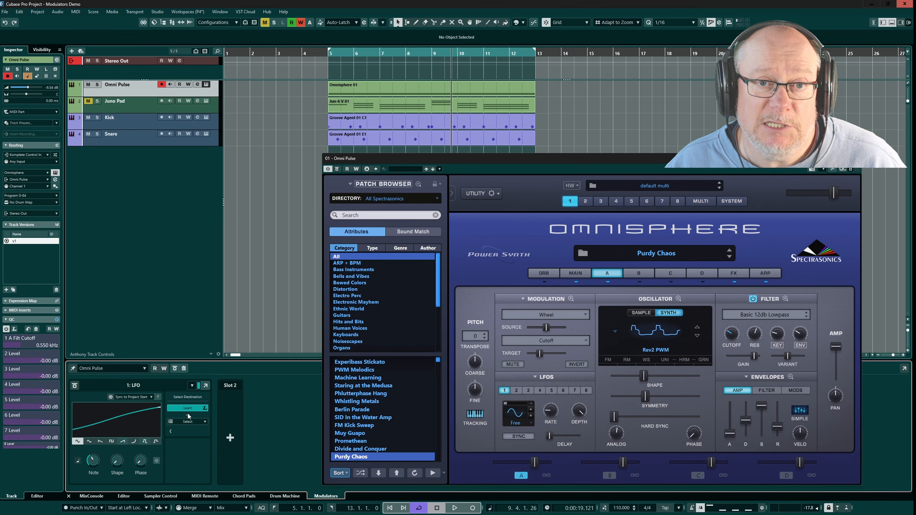
- Add an LFO destination and select 1 A Filt Cutoff from the Omni Pulse parameters
left_click(188, 415)
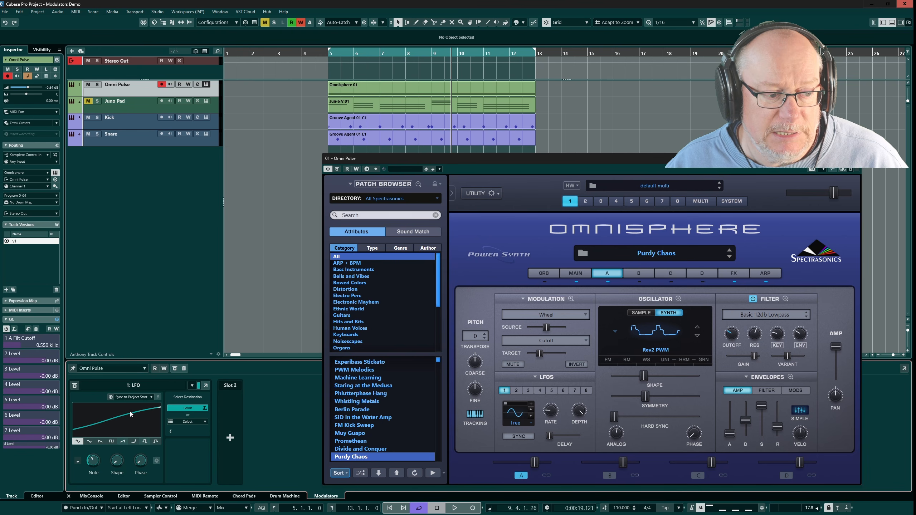
left_click(203, 421)
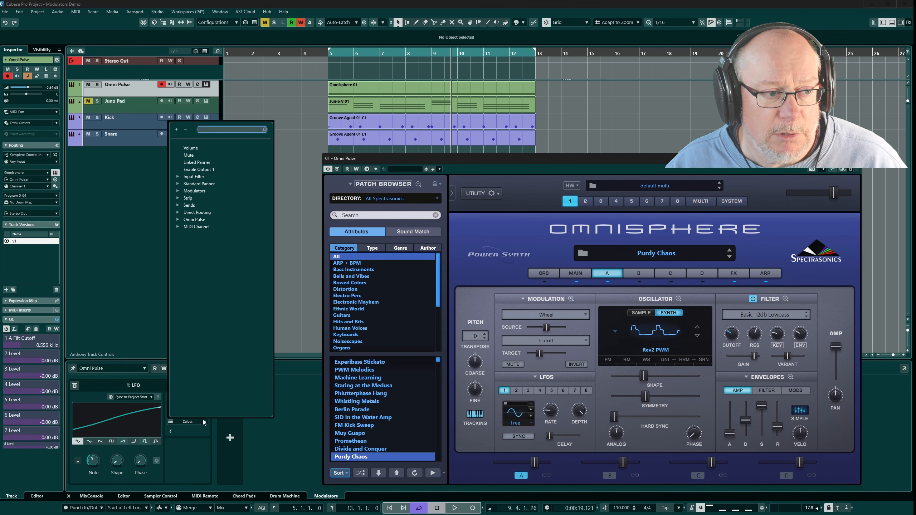
left_click(178, 219)
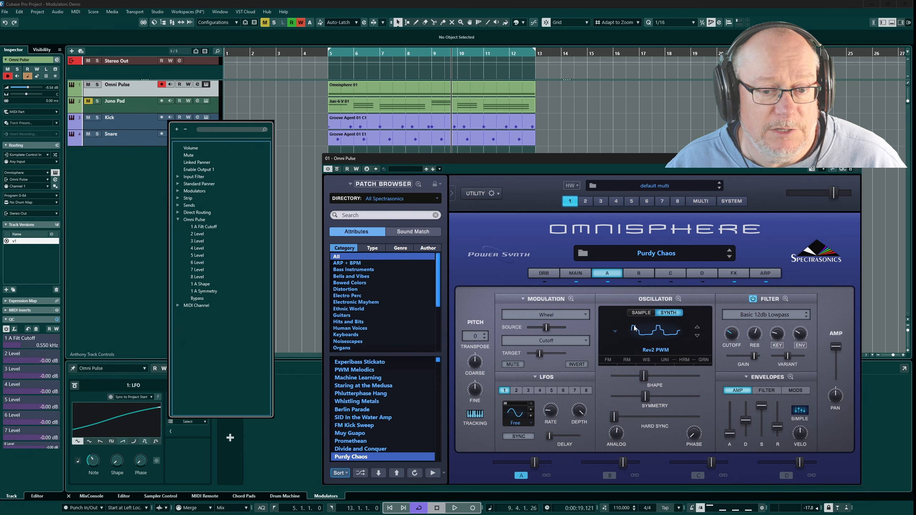
left_click(203, 226)
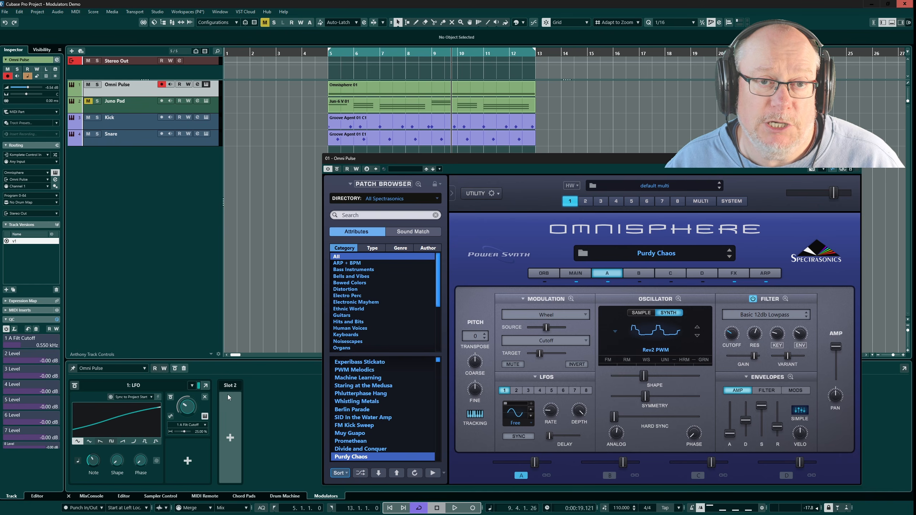
- During playback, switch the LFO rate from note values to Hz, lower its frequency, and stop playback
key("space")
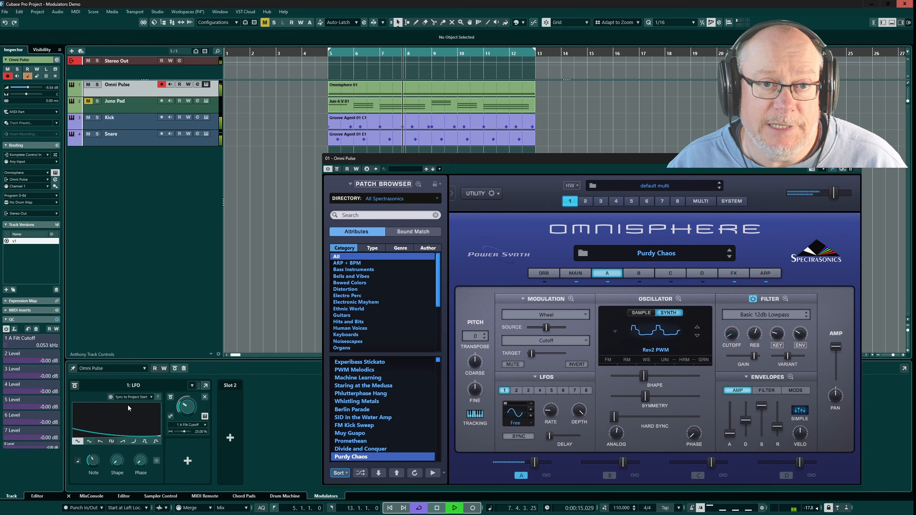
mouse_move(93, 463)
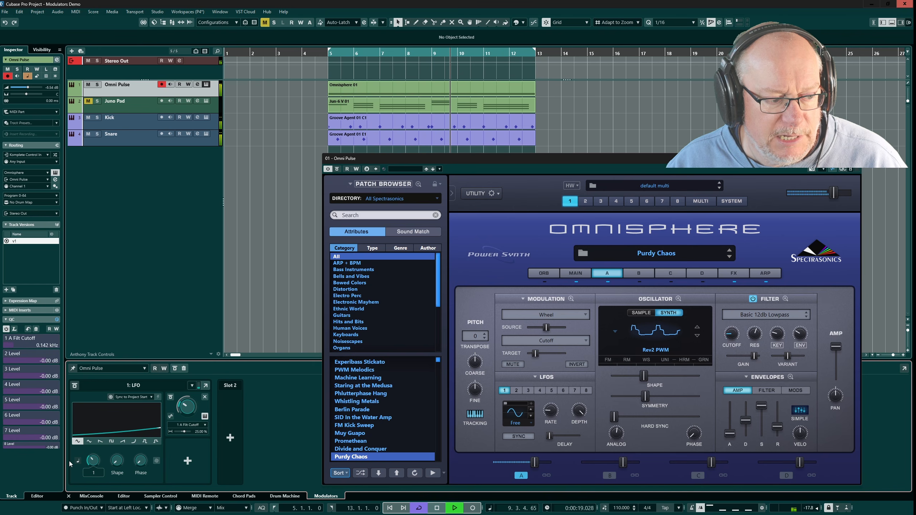
left_click(79, 462)
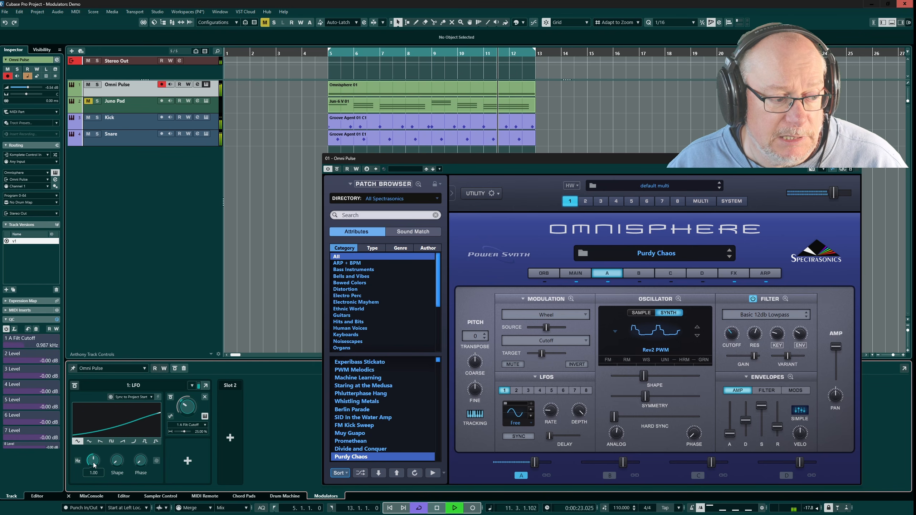
left_click_drag(93, 460, 92, 474)
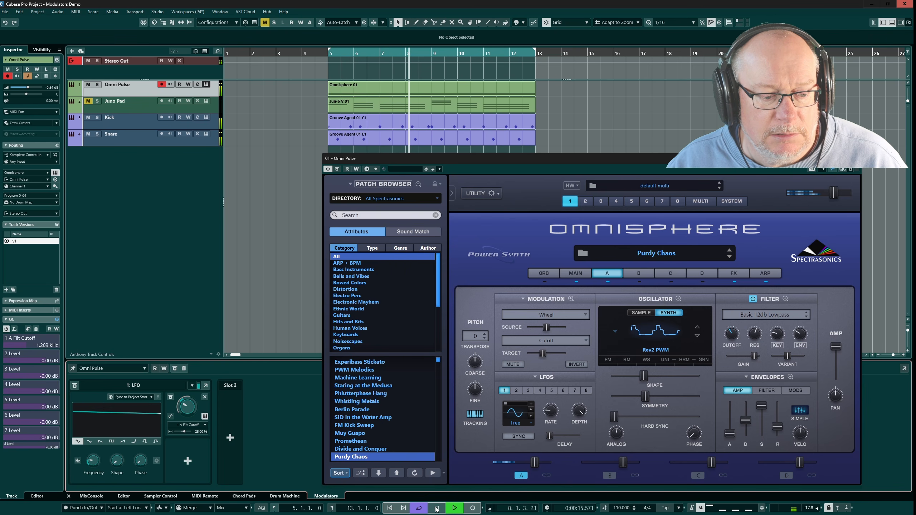
key("space")
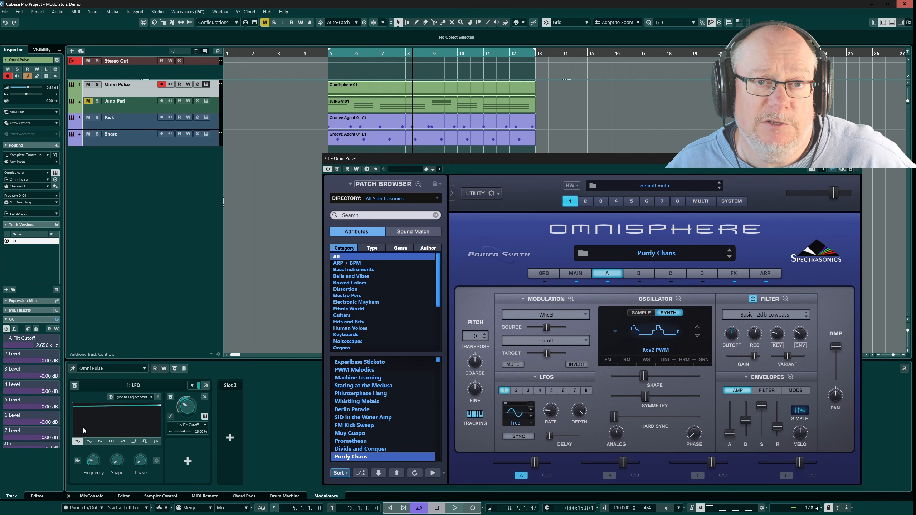
- Set the LFO's retrigger mode to Free and play the loop to hear the cutoff modulation
left_click(135, 398)
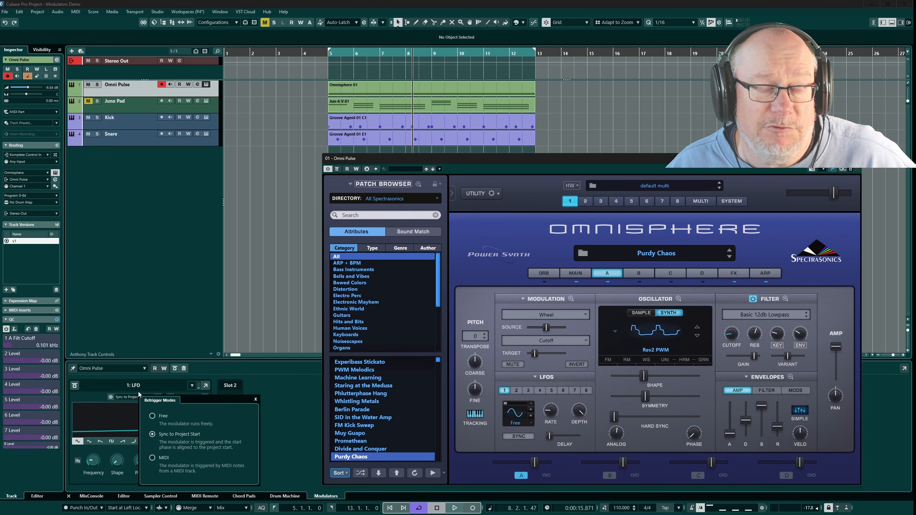
left_click(151, 416)
left_click(301, 413)
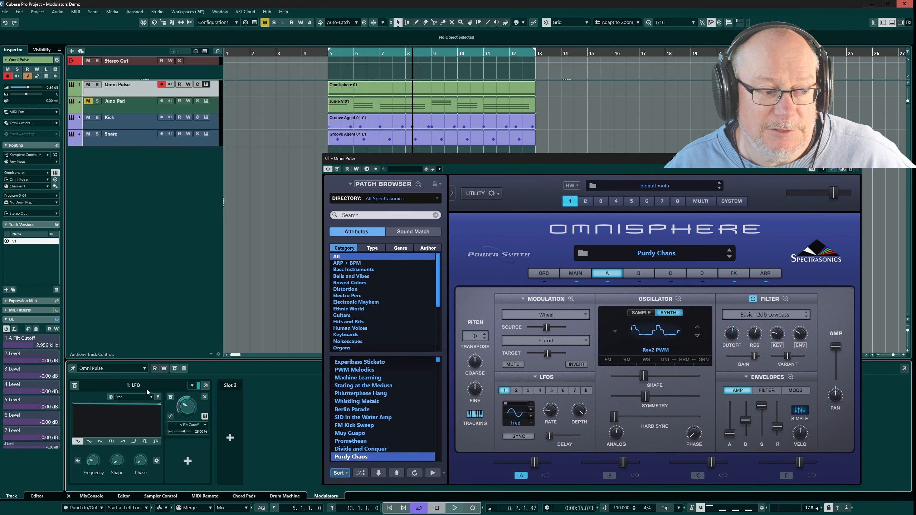
left_click(455, 508)
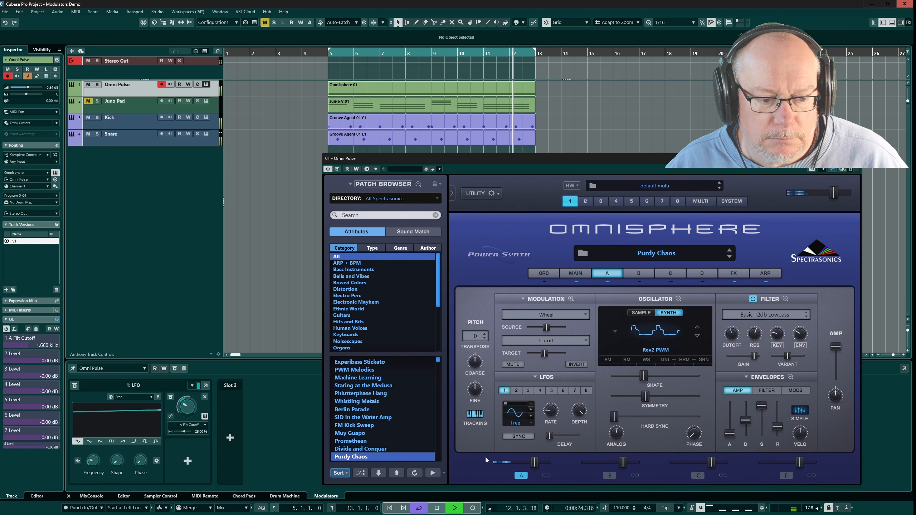
left_click(435, 510)
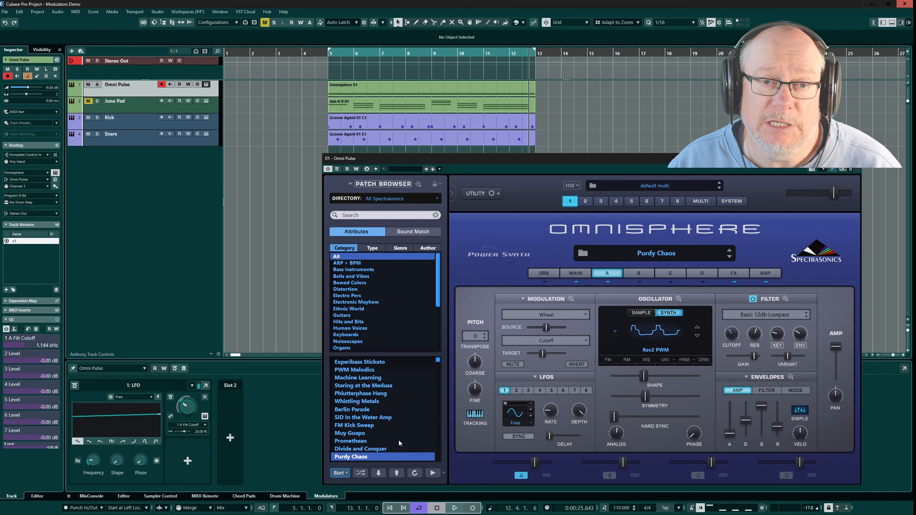
- During playback, try a negative cutoff modulation depth of about -29% and set it to about 45%
left_click(455, 508)
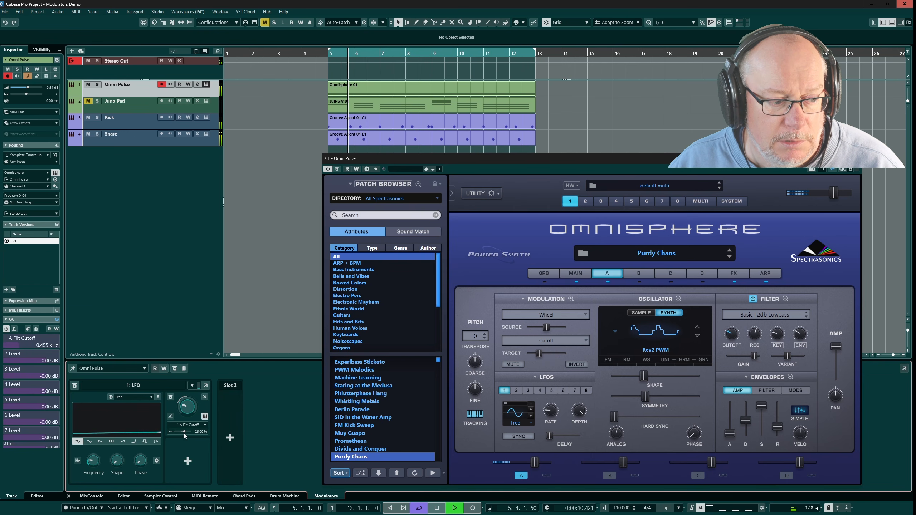
mouse_move(185, 431)
left_mouse_down()
mouse_move(200, 434)
mouse_move(180, 435)
left_mouse_up()
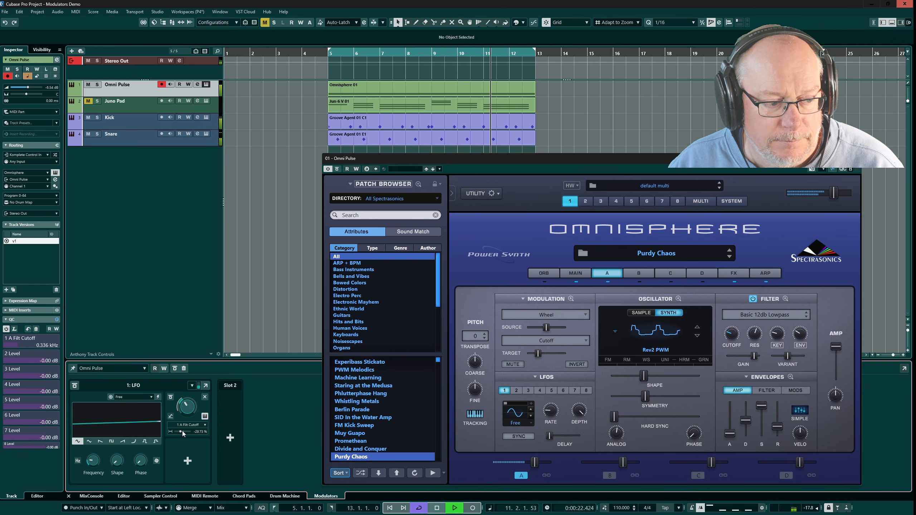
left_click_drag(182, 432, 186, 431)
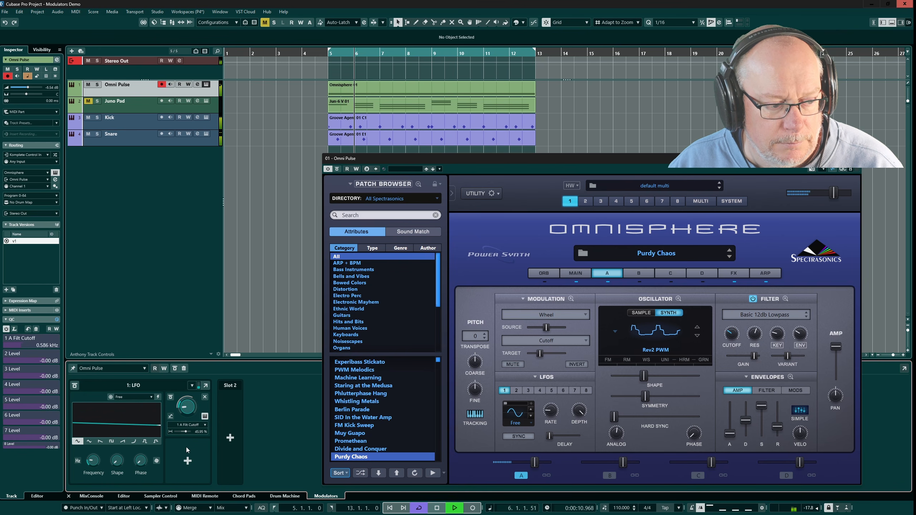
left_click(437, 508)
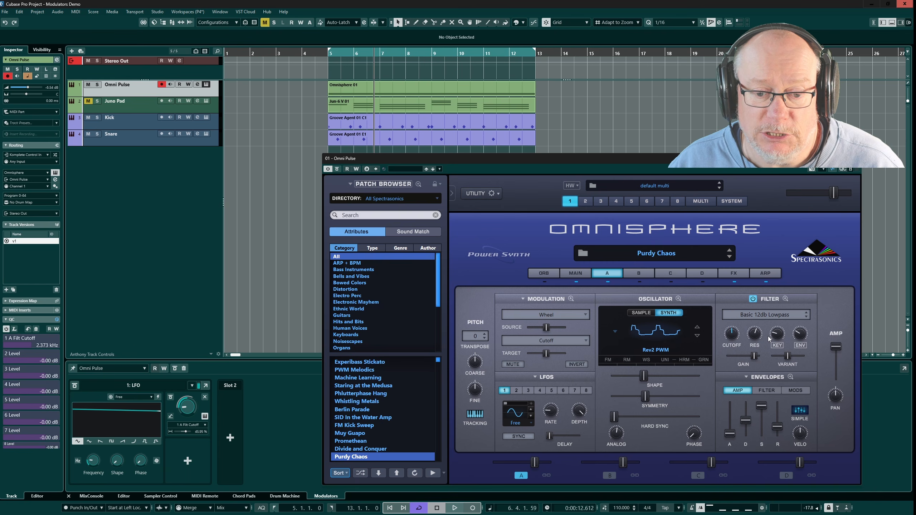
- Enable host automation for Omnisphere's filter resonance and assign it as the LFO's second destination with Learn mode
right_click(756, 338)
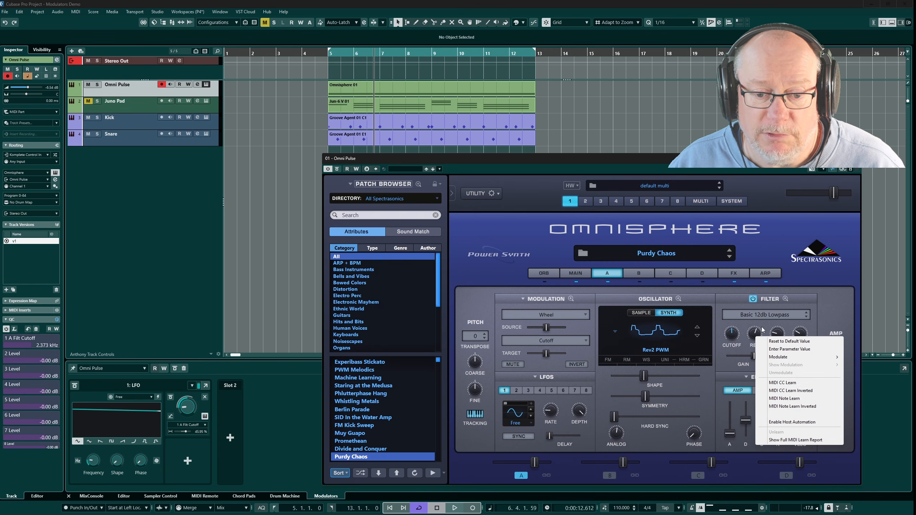
left_click(785, 423)
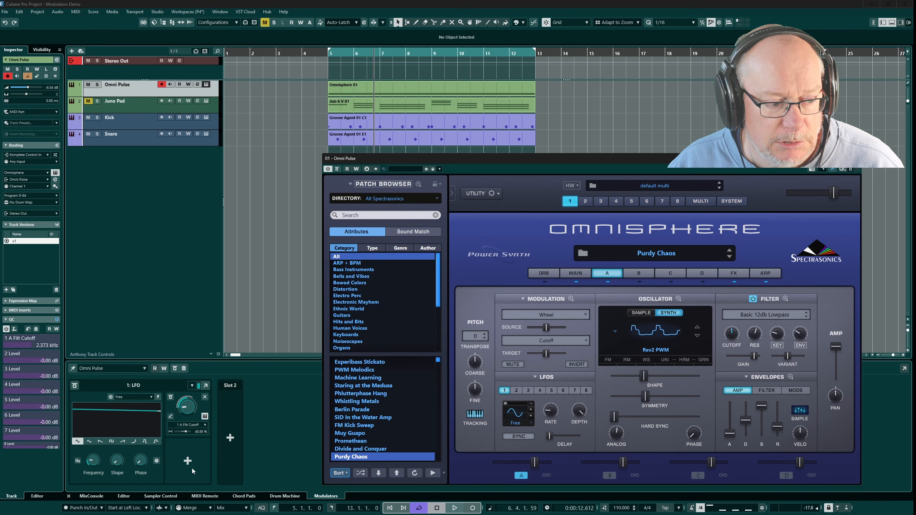
left_click(186, 460)
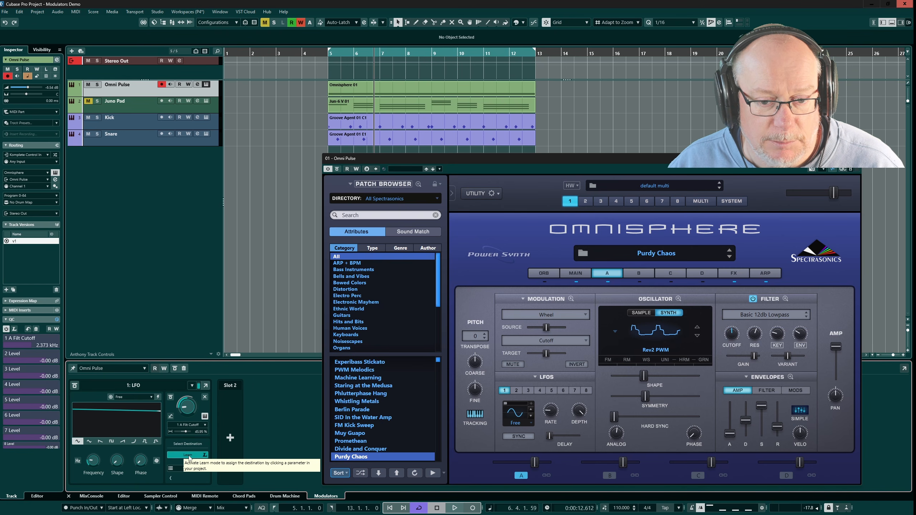
left_click(187, 455)
left_click(758, 338)
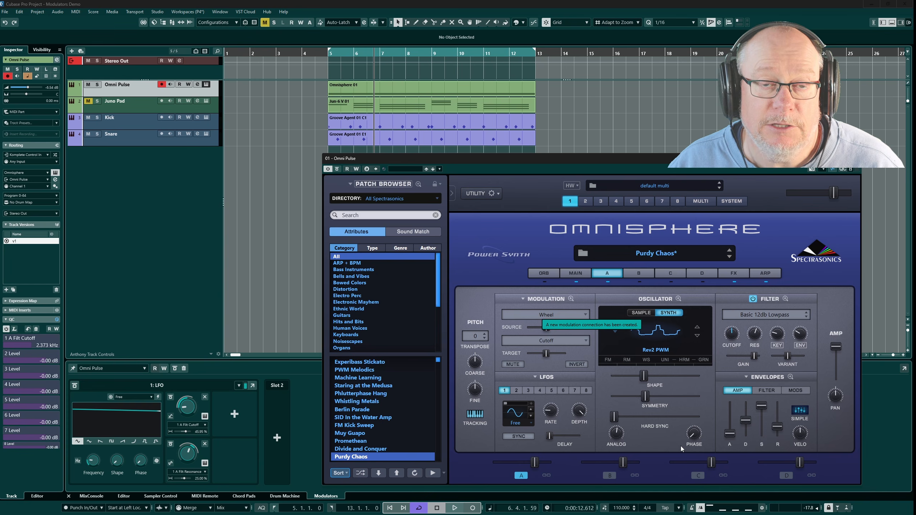
- Set the LFO's filter resonance modulation depth to about -13.5% and play the loop briefly to hear both modulations
left_click(185, 478)
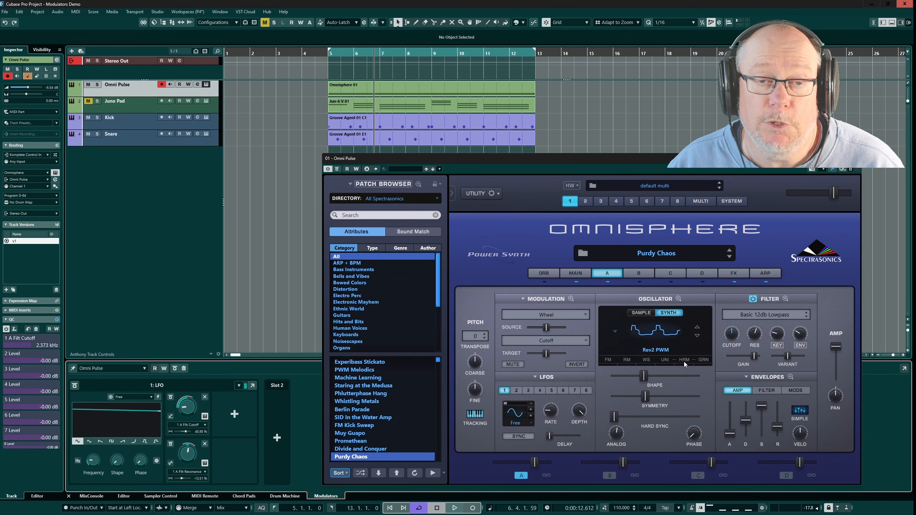
left_click(454, 508)
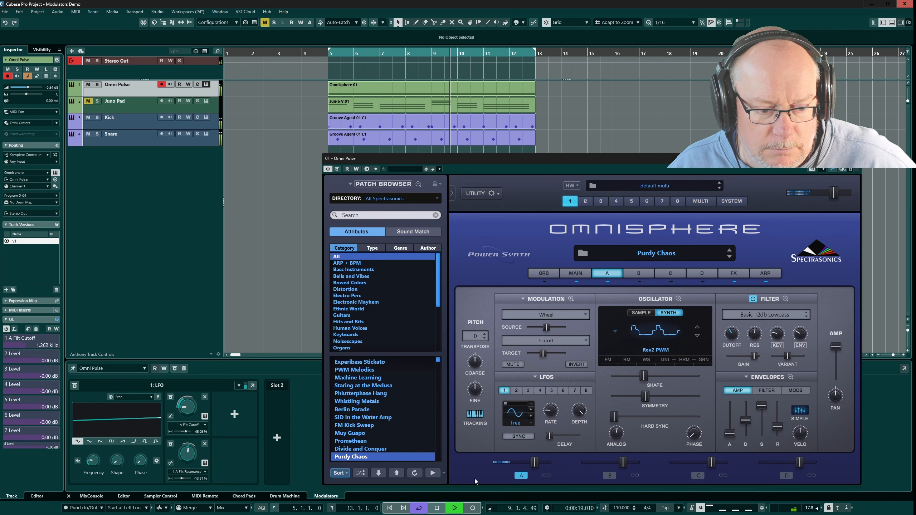
left_click(432, 510)
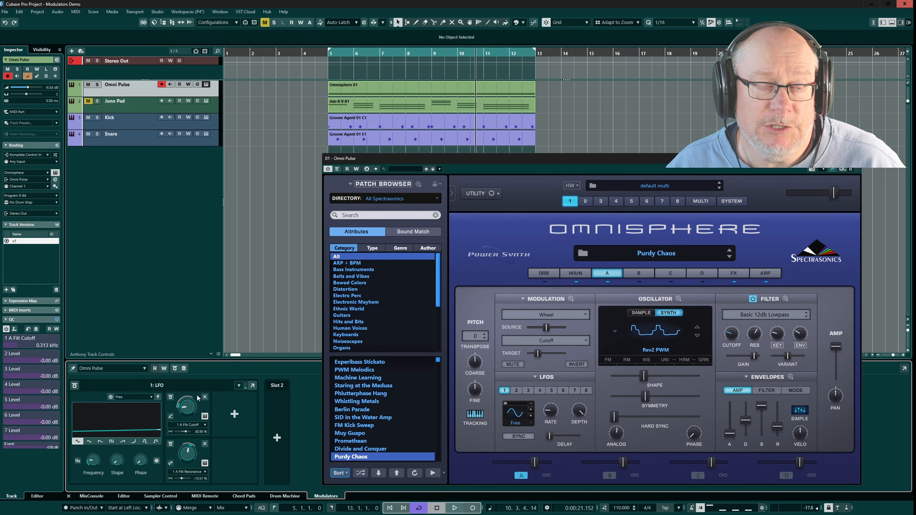
- Look through the LFO modulator's preset options and its preset browser
left_click(239, 386)
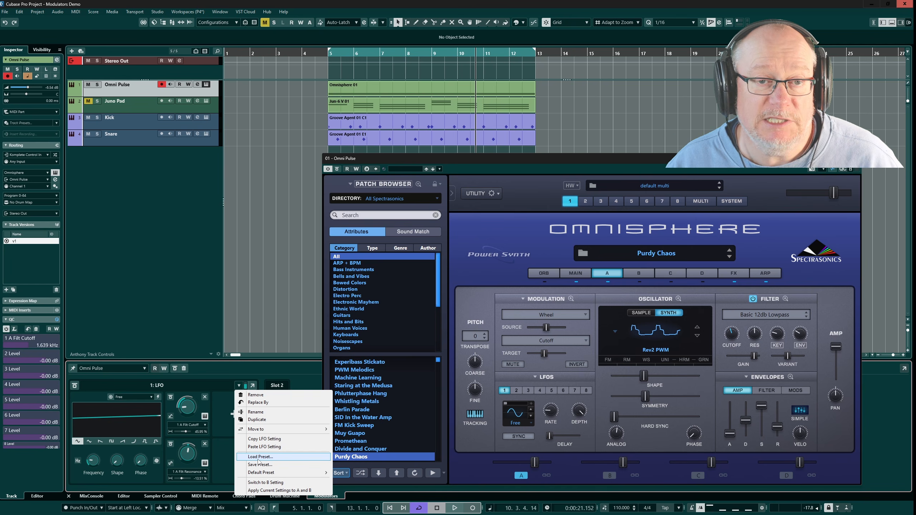
mouse_move(268, 473)
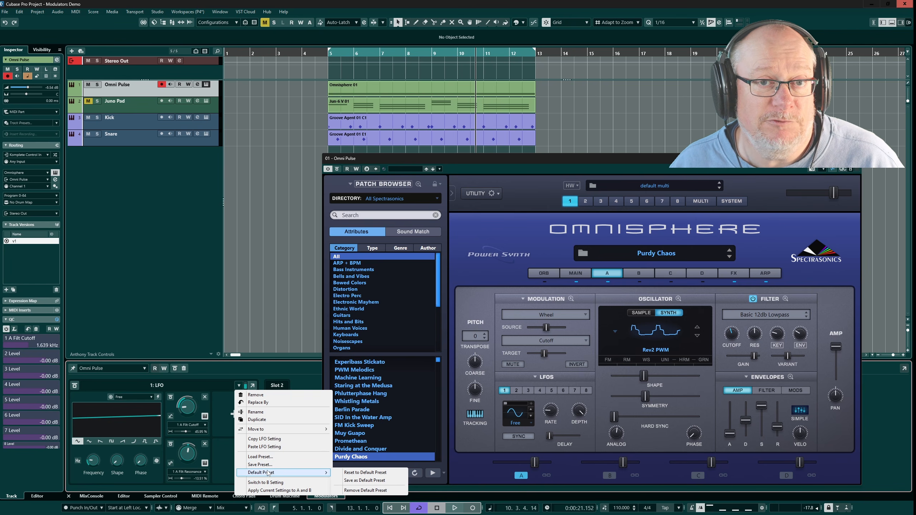
left_click(365, 480)
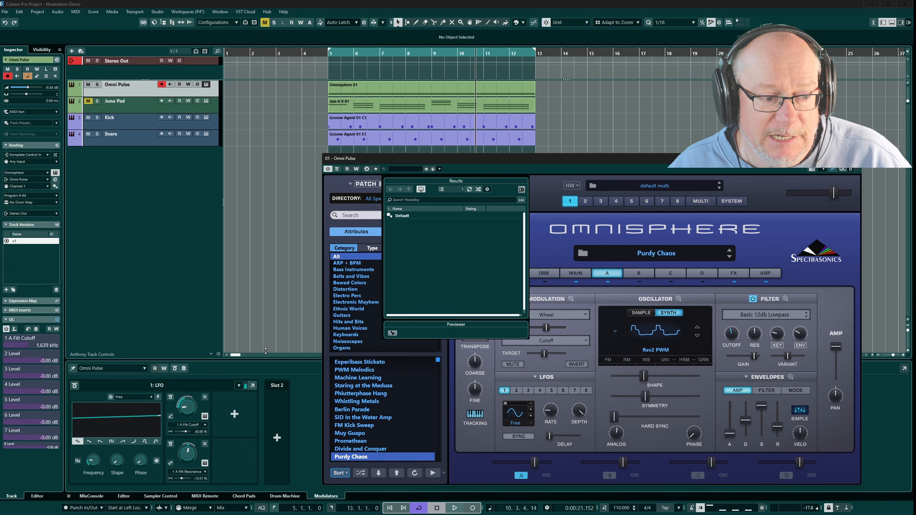
- Replace the LFO modulator in slot 1 of the Omni Pulse track with a Shaper
left_click(239, 386)
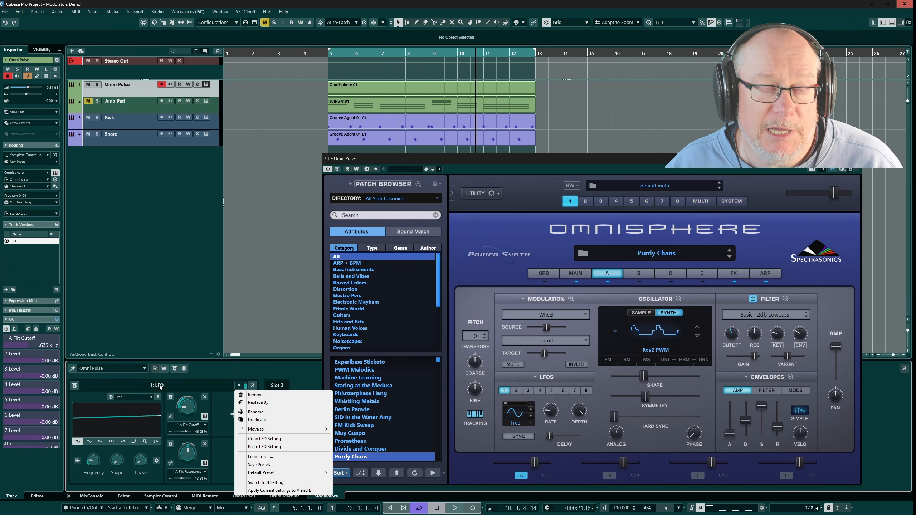
left_click(259, 403)
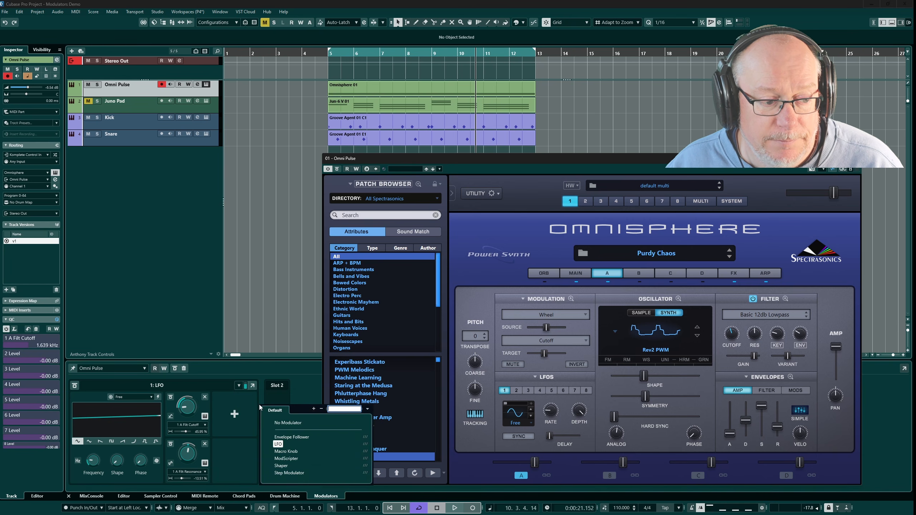
left_click(281, 466)
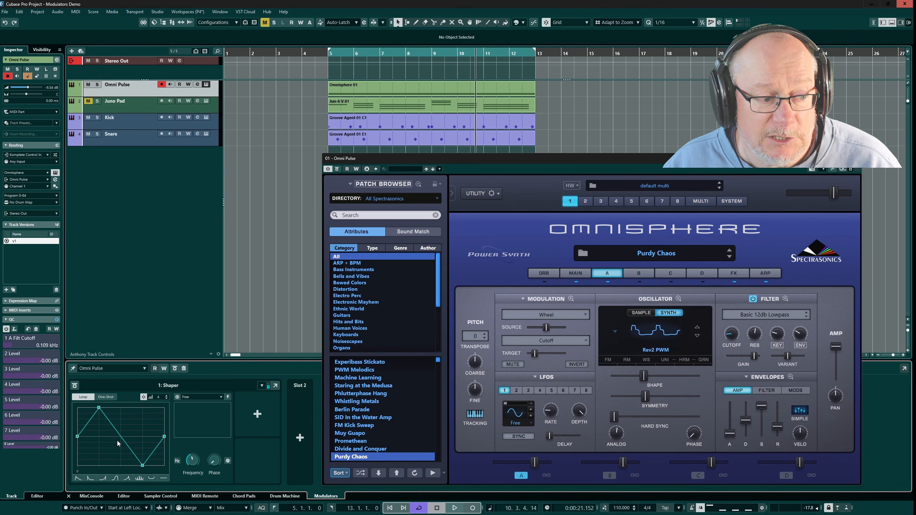
- Shape the Shaper's curve into repeated decaying peaks and connect it to Omnisphere's A Filt Cutoff
left_click(153, 420)
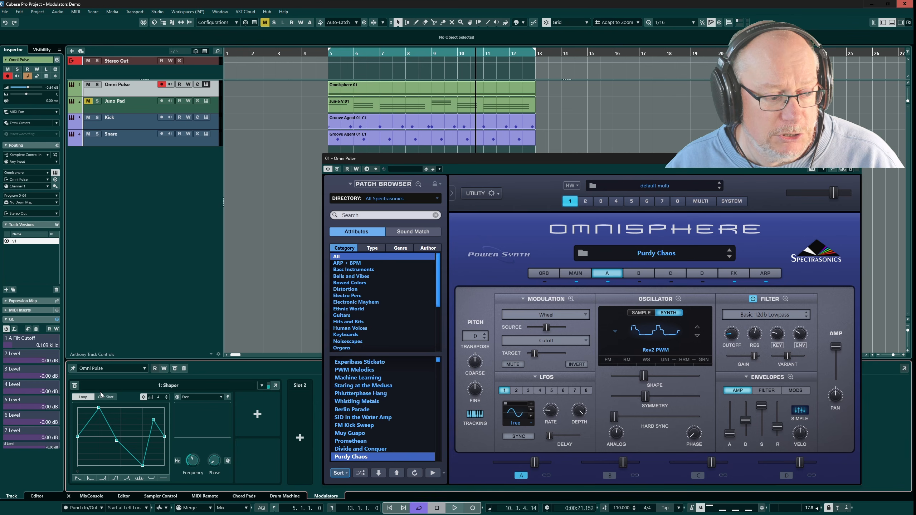
left_click(139, 479)
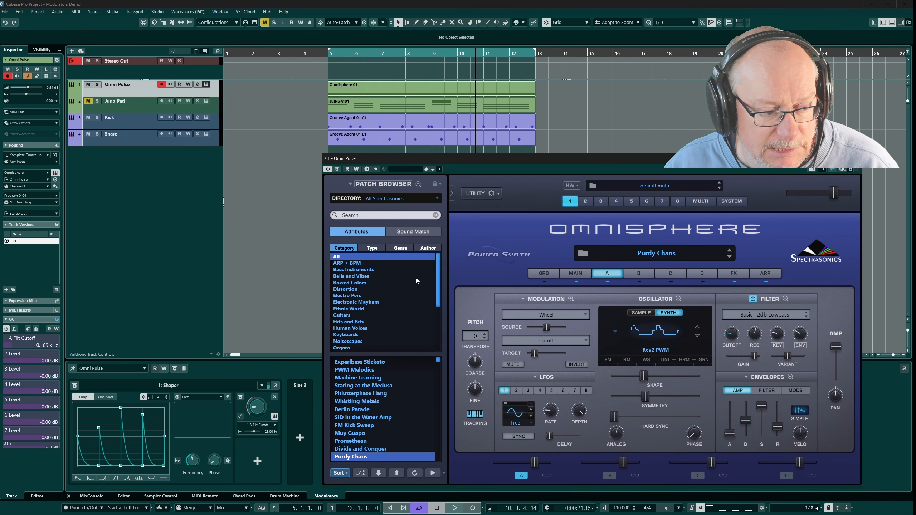
- During loop playback, switch the Shaper's rate from Hz to note values, set it to 1/2, and stop playback
left_click(454, 508)
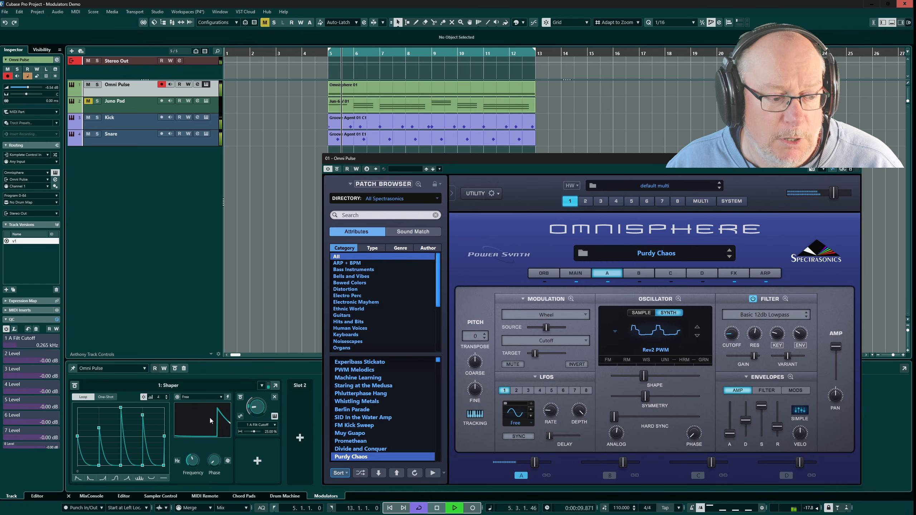
left_click(177, 461)
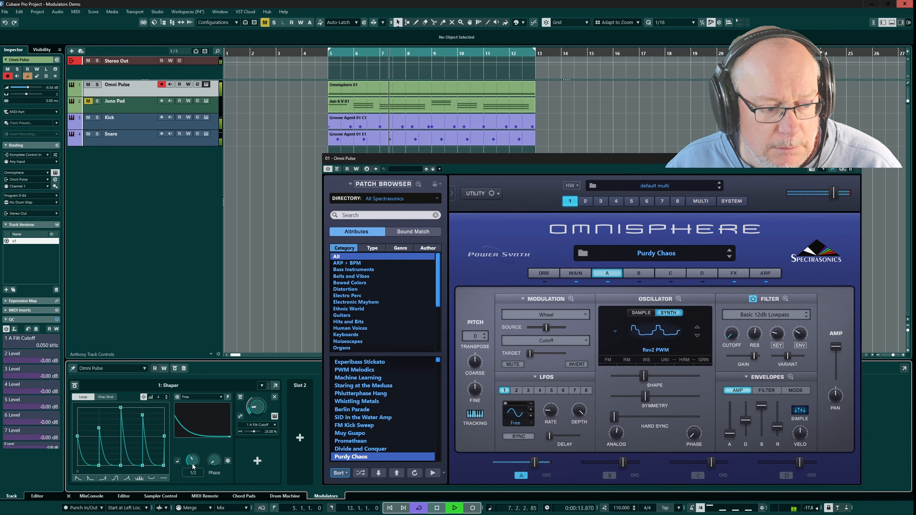
left_click_drag(192, 464, 194, 457)
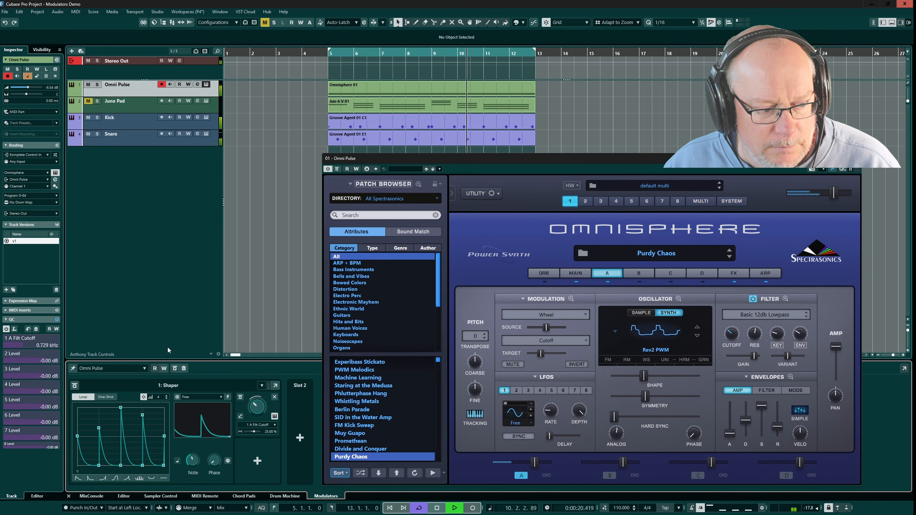
left_click(437, 508)
key("KP_0")
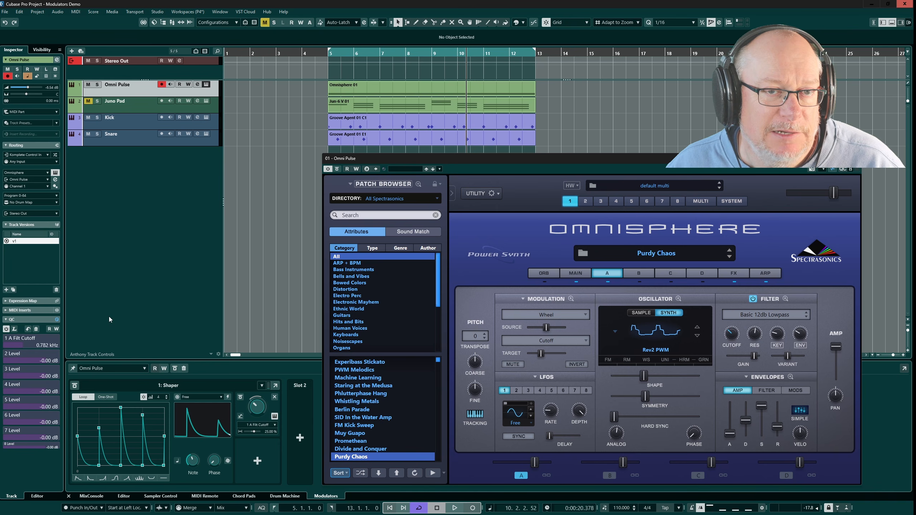
- Switch the Shaper to One-Shot mode and play the loop briefly to check how the curve runs
left_click(108, 397)
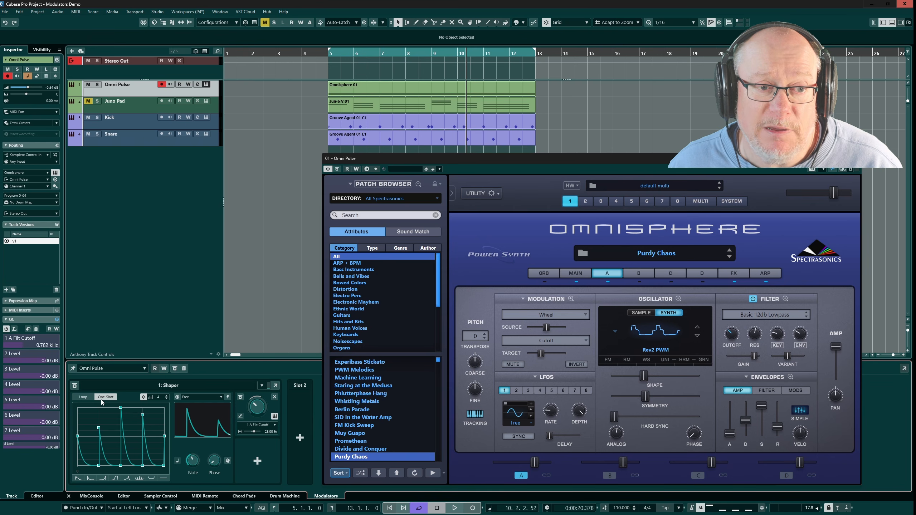
key("space")
key("space")
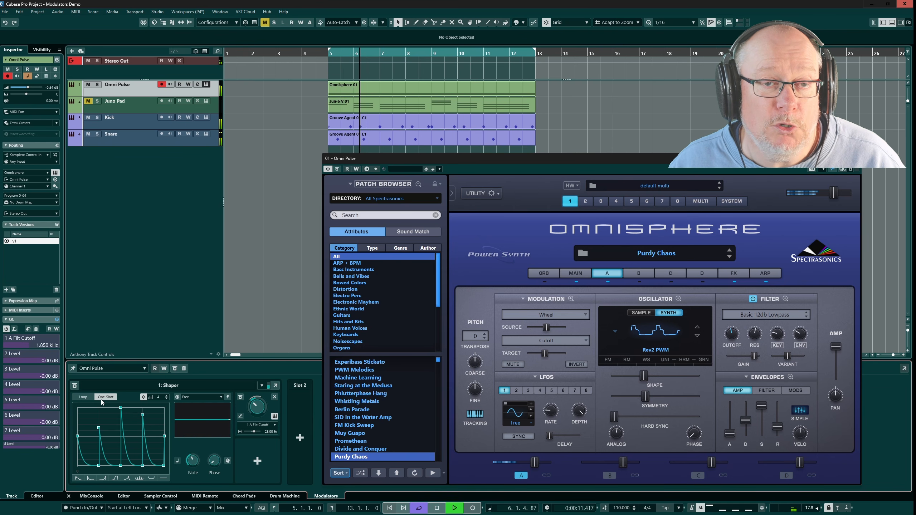
key("space")
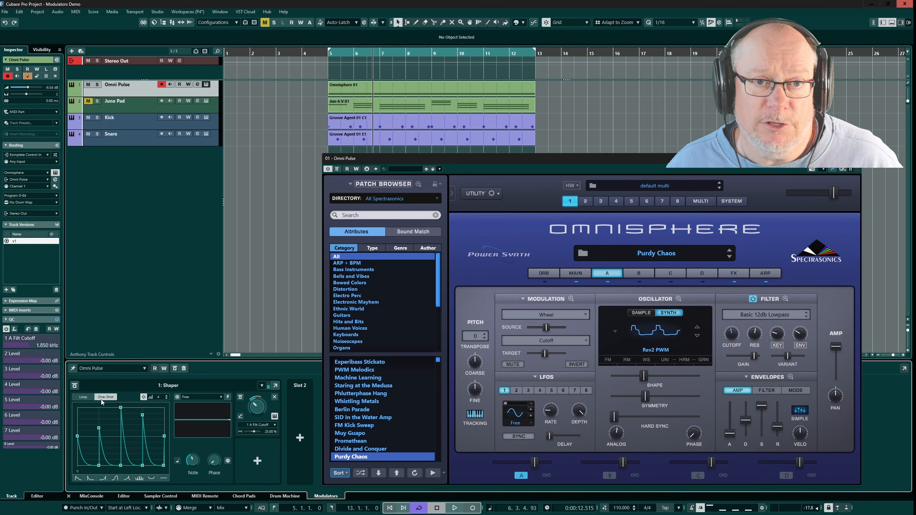
- Close the Omnisphere window, open the Omnisphere 01 part for note editing, and reselect the Omni Pulse track
left_click(855, 159)
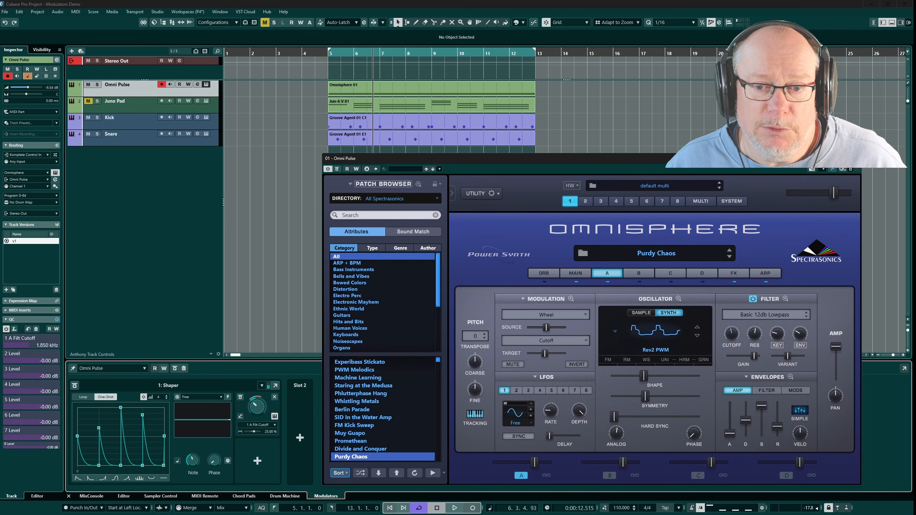
double_click(427, 85)
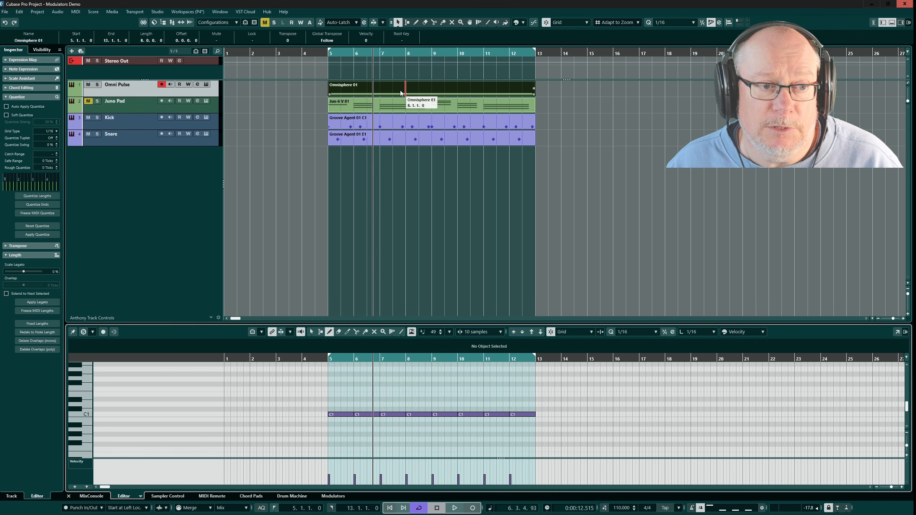
left_click(161, 95)
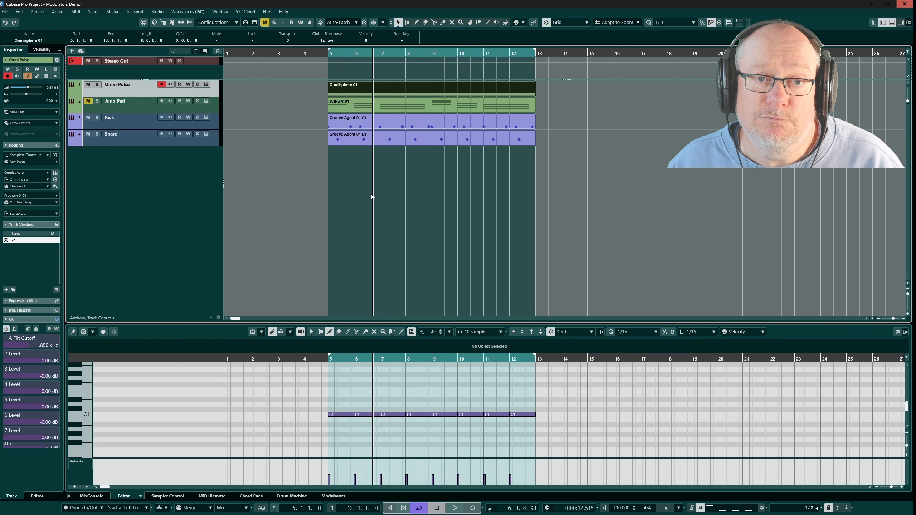
- Add a MIDI track with its output set to Omni Pulse: Mod. 1. Shaper - MIDI and copy the Omnisphere 01 part onto it
left_click(72, 51)
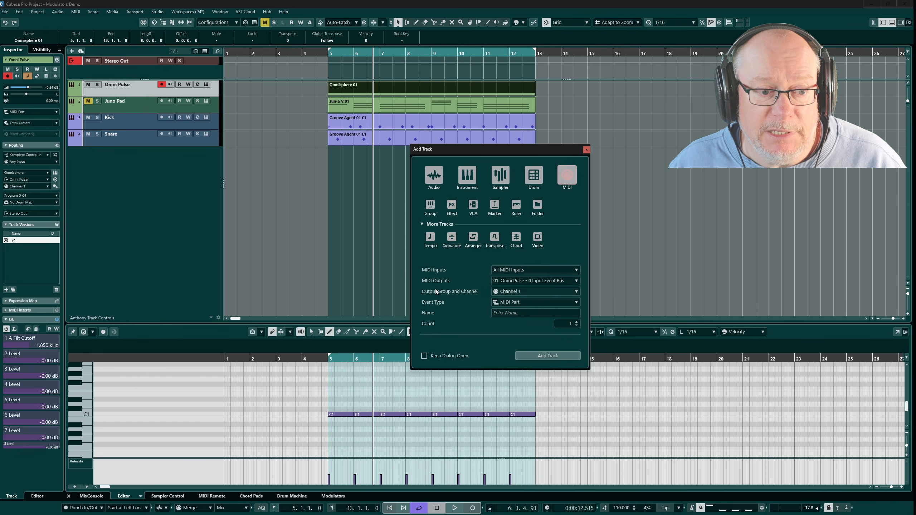
left_click(578, 281)
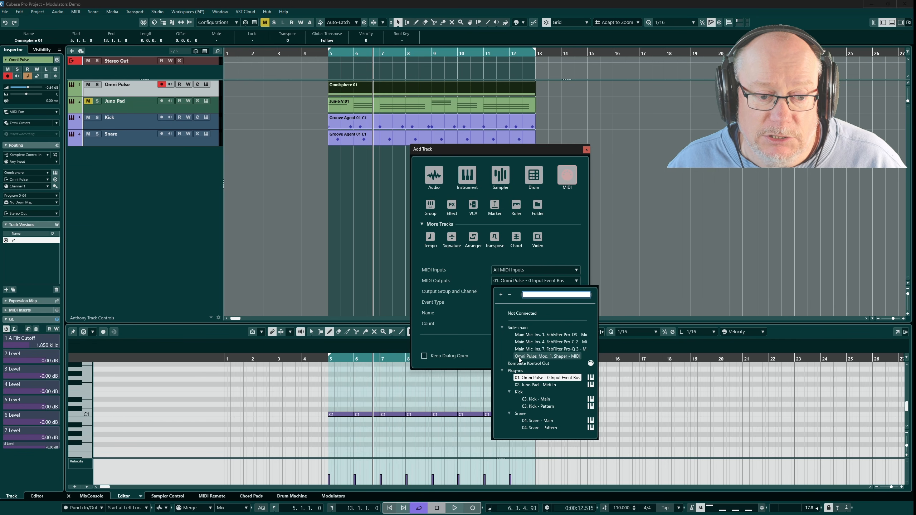
left_click(556, 356)
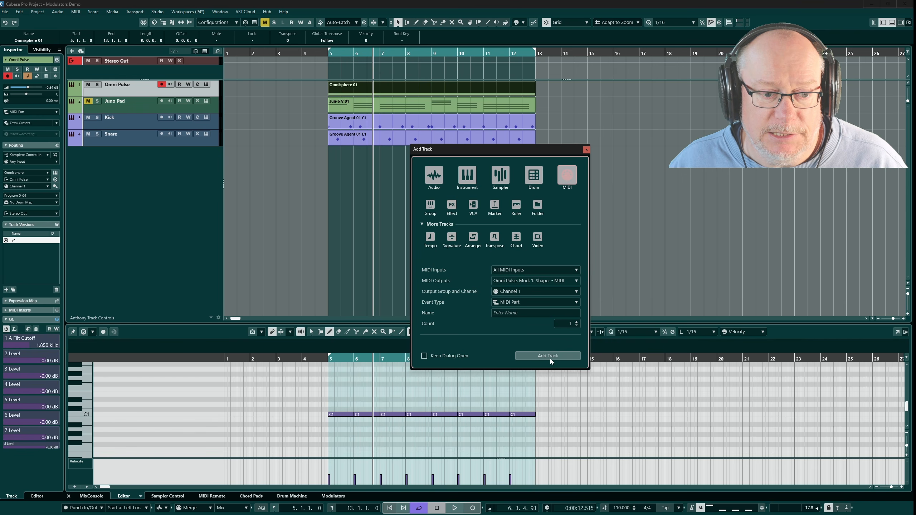
left_click(574, 356)
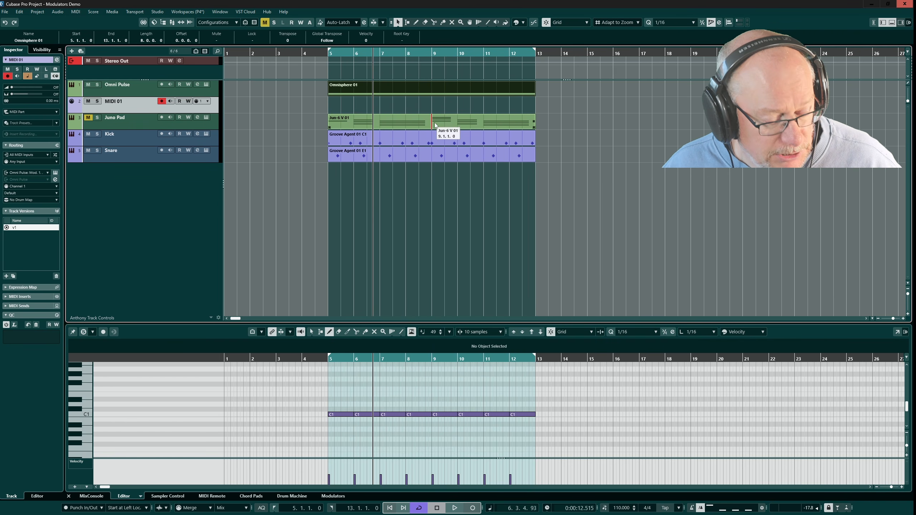
key("ctrl+d")
left_click_drag(617, 89, 409, 103)
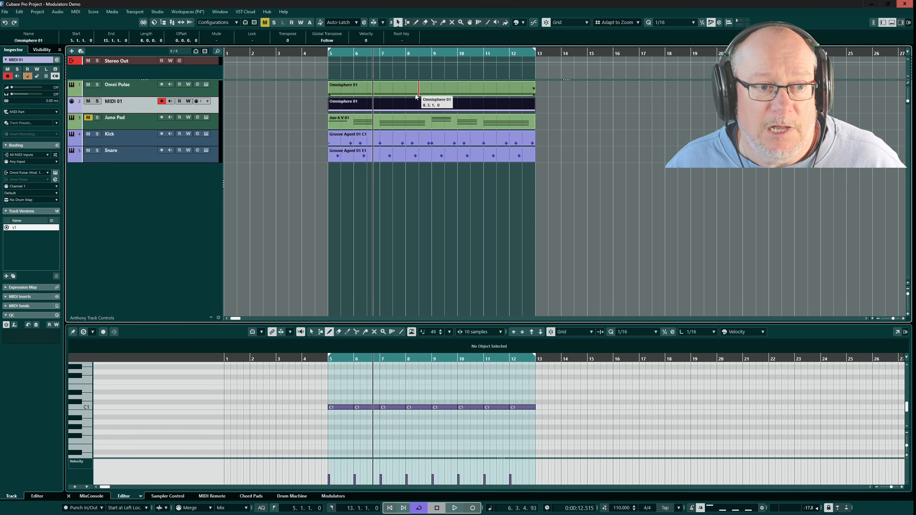
- Show the Omni Pulse track's modulators and set the Shaper's retrigger mode to MIDI
left_click(333, 497)
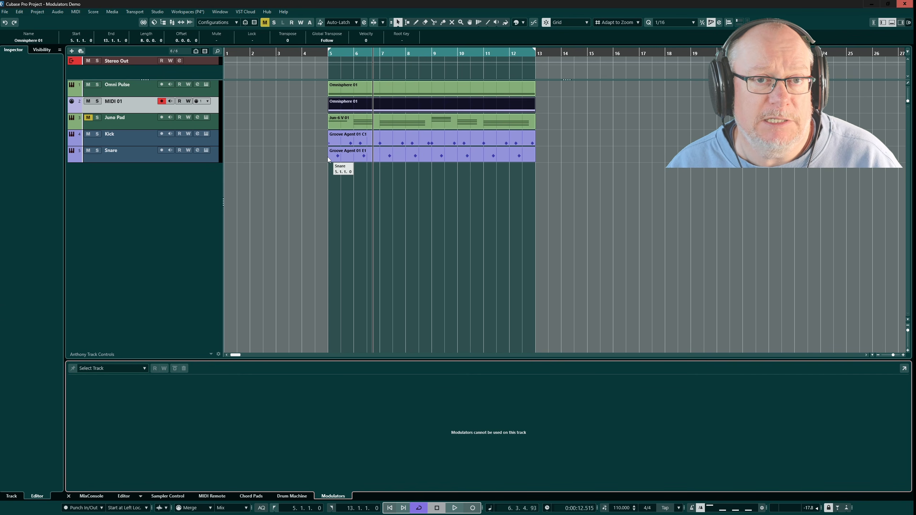
left_click(135, 93)
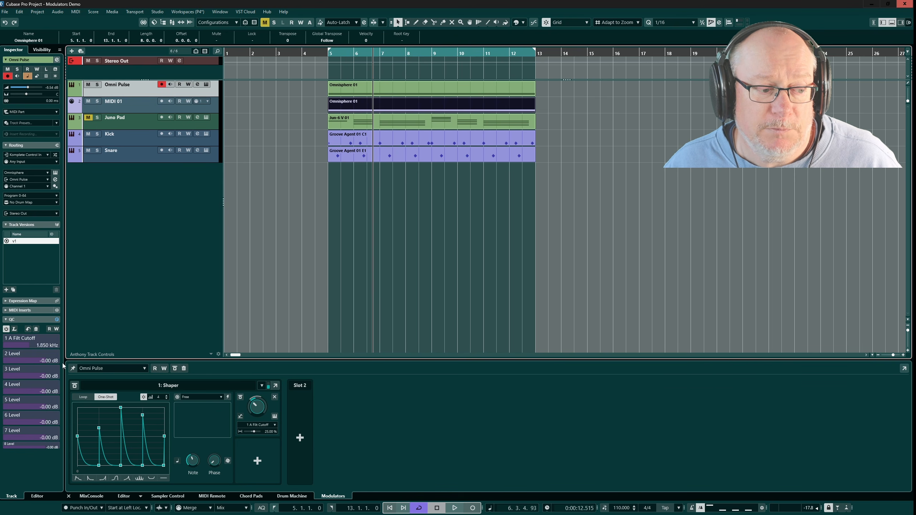
left_click(221, 398)
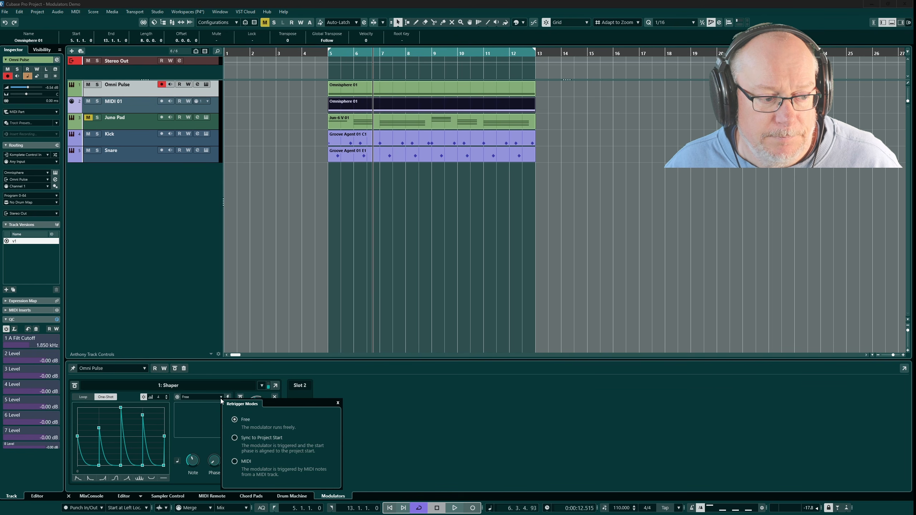
left_click(234, 462)
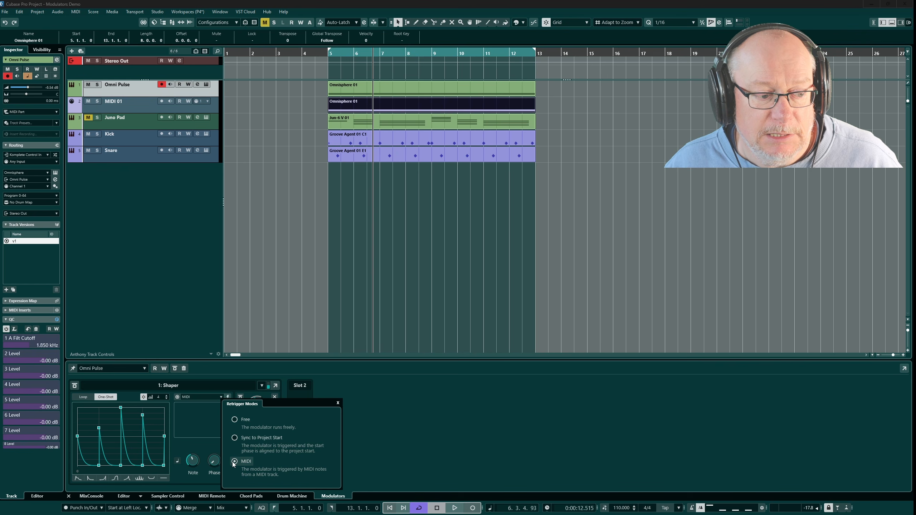
left_click(405, 437)
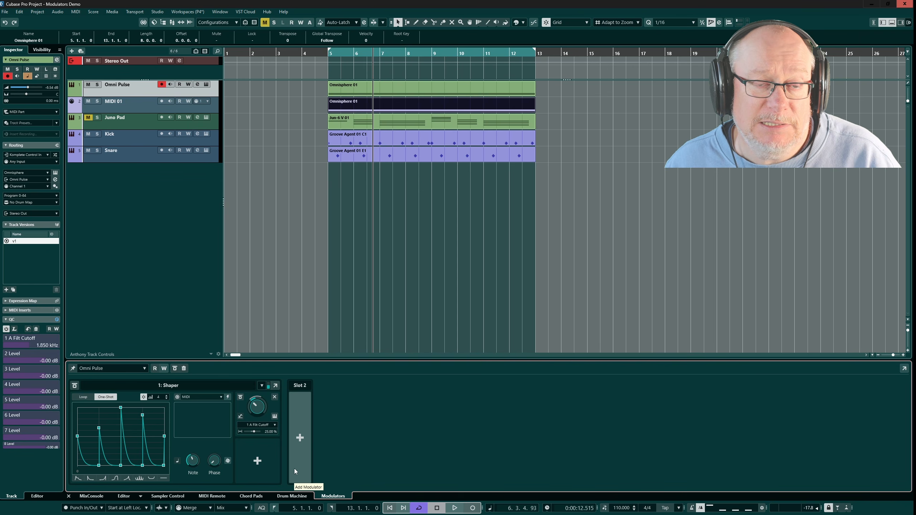
- Play the loop to hear the MIDI-triggered one-shot cutoff modulation, then replay it from the loop start
key("space")
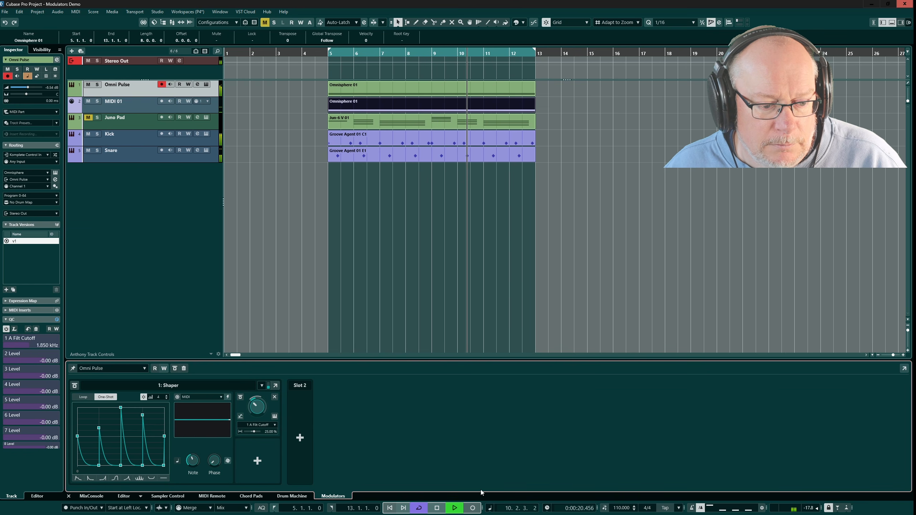
left_click(437, 508)
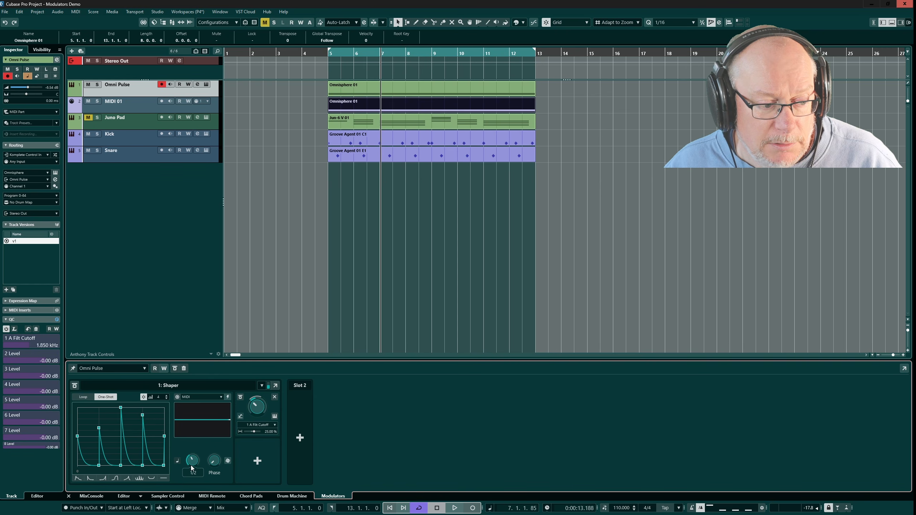
left_click(435, 508)
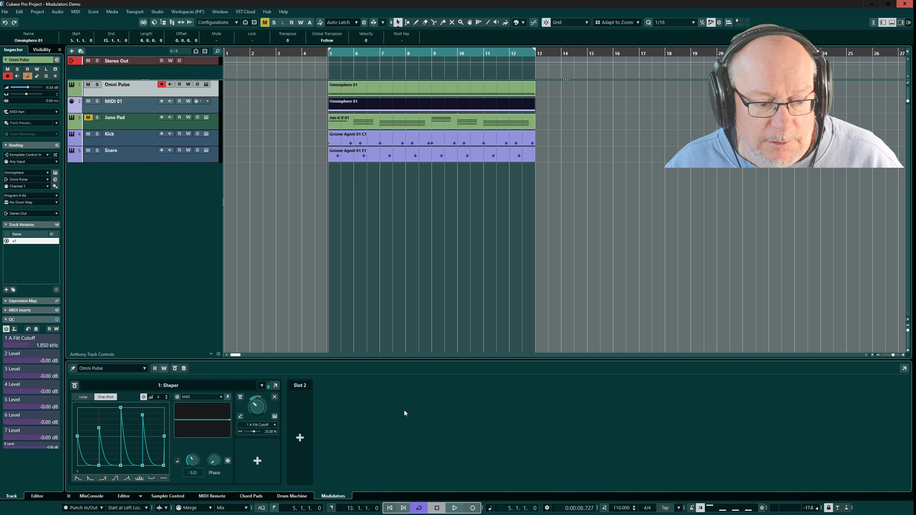
key("space")
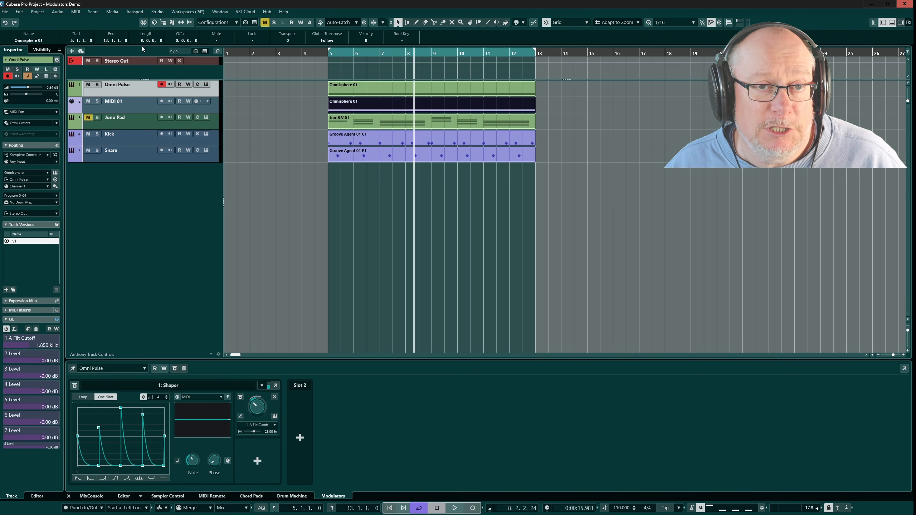
- Remove the MIDI 01 track and replace the Omni Pulse track's Shaper with a Step Modulator
right_click(118, 104)
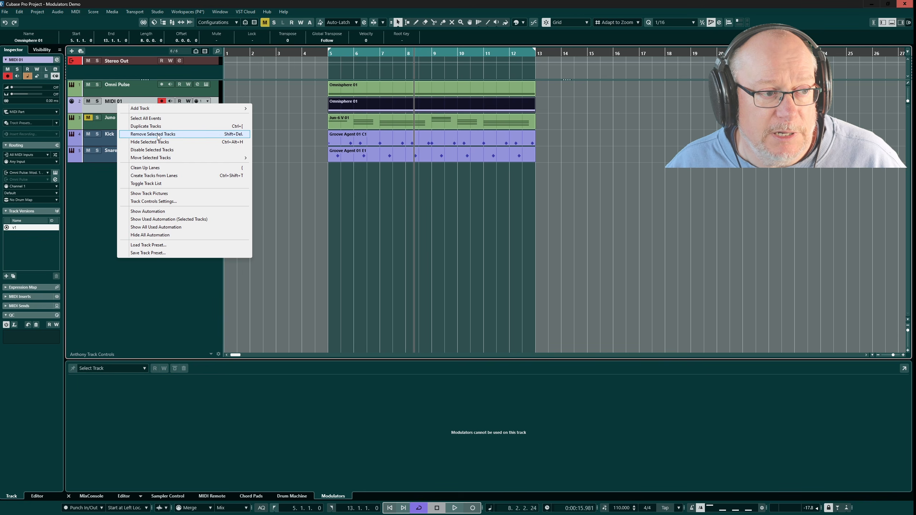
left_click(157, 135)
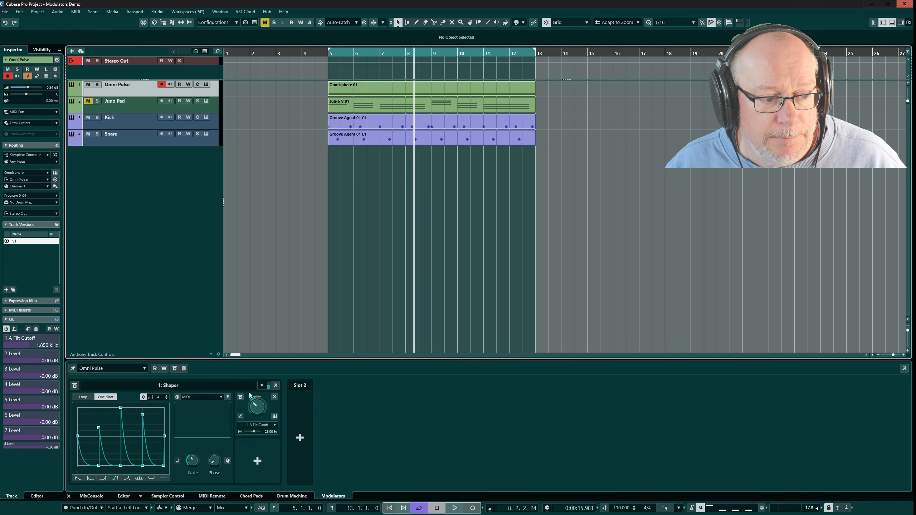
left_click(265, 386)
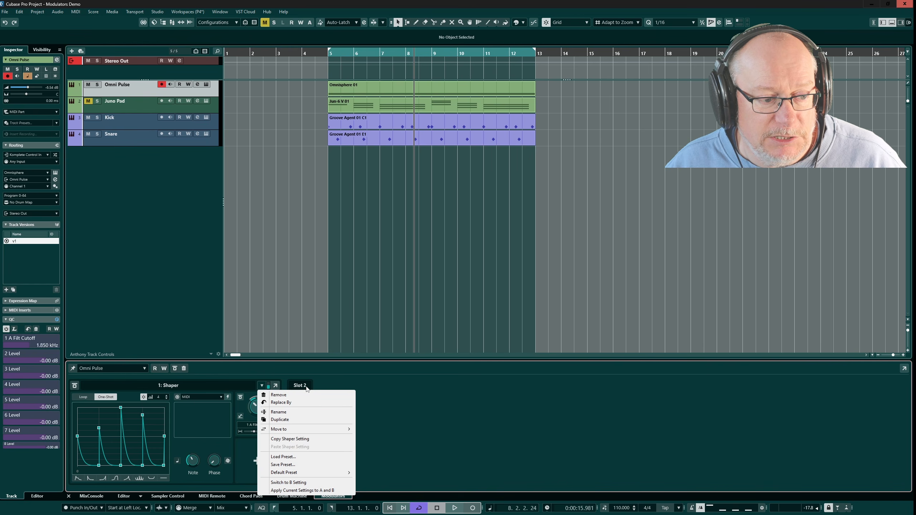
left_click(274, 403)
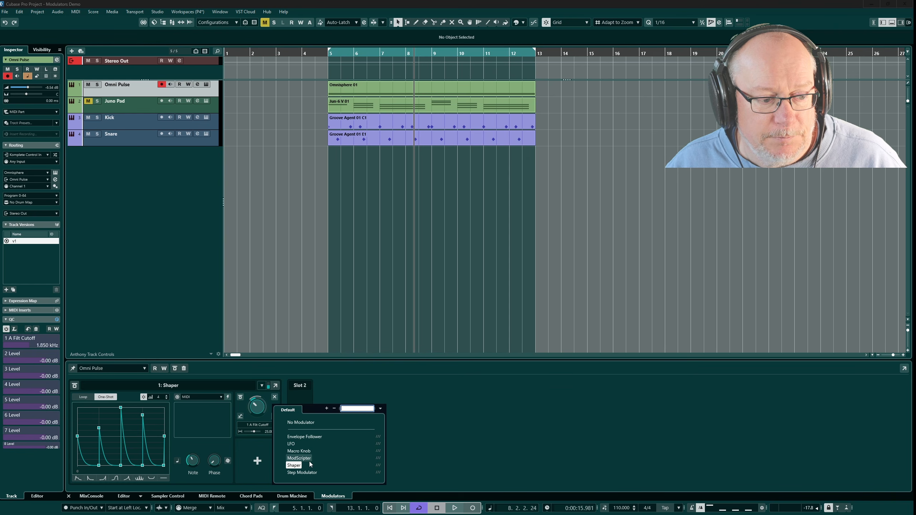
left_click(300, 473)
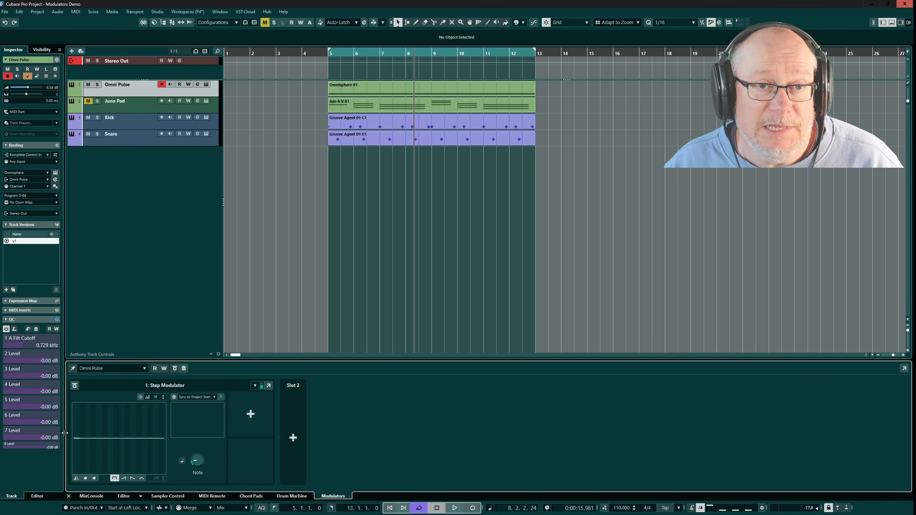
- Draw a Step Modulator pattern alternating between positive and negative steps, leaving the final steps at the centre line
left_click(76, 418)
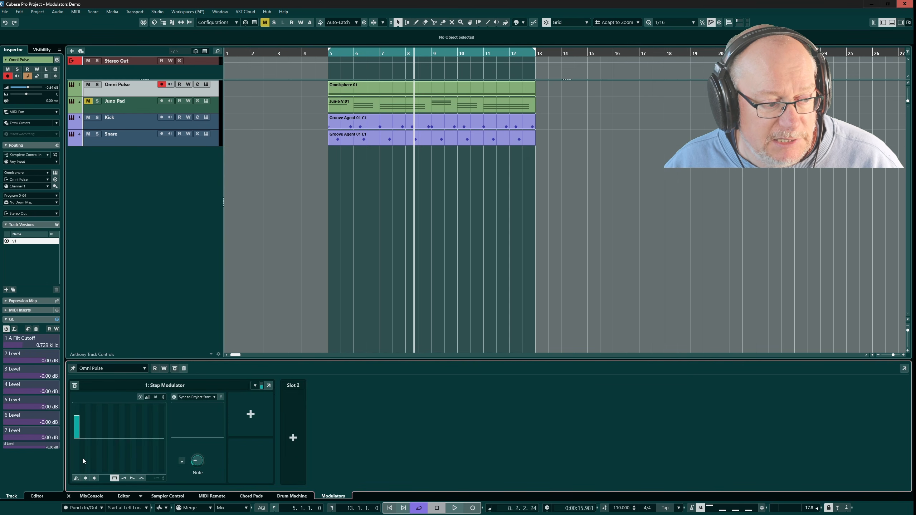
left_click(99, 426)
left_click(110, 463)
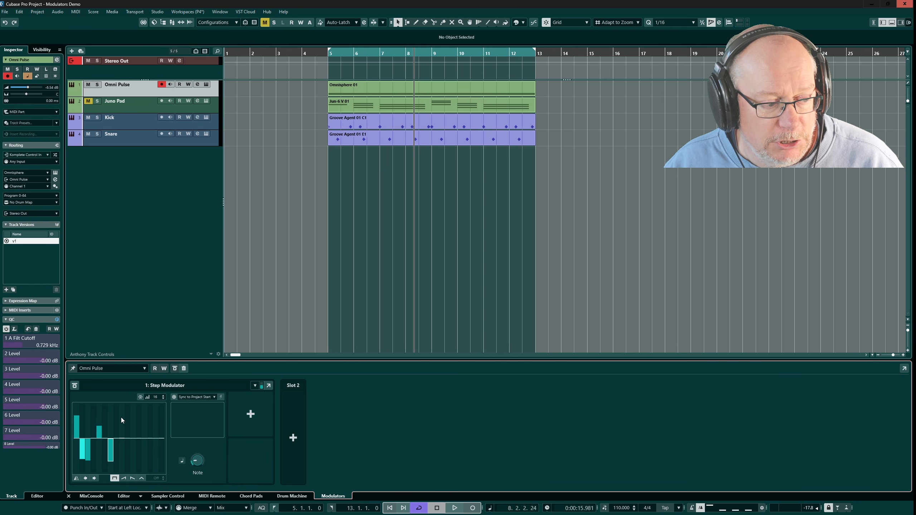
left_click(122, 418)
left_click(143, 415)
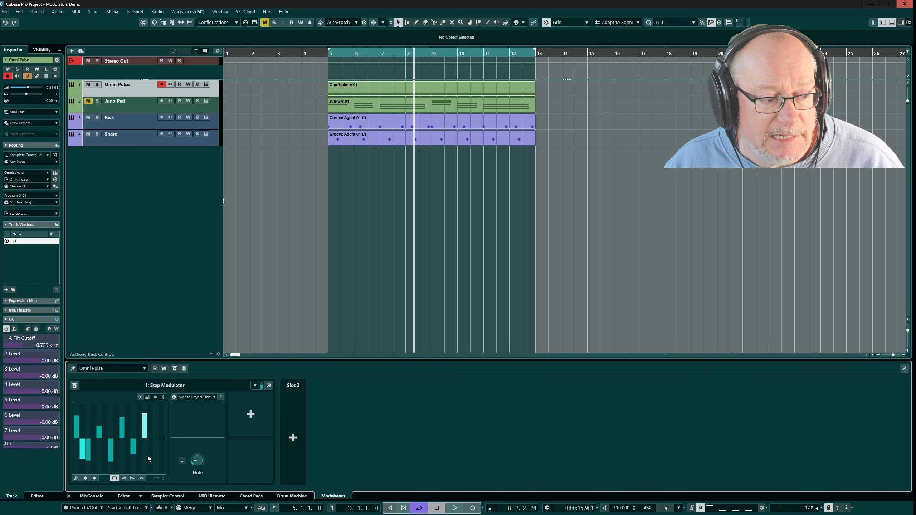
left_click(149, 456)
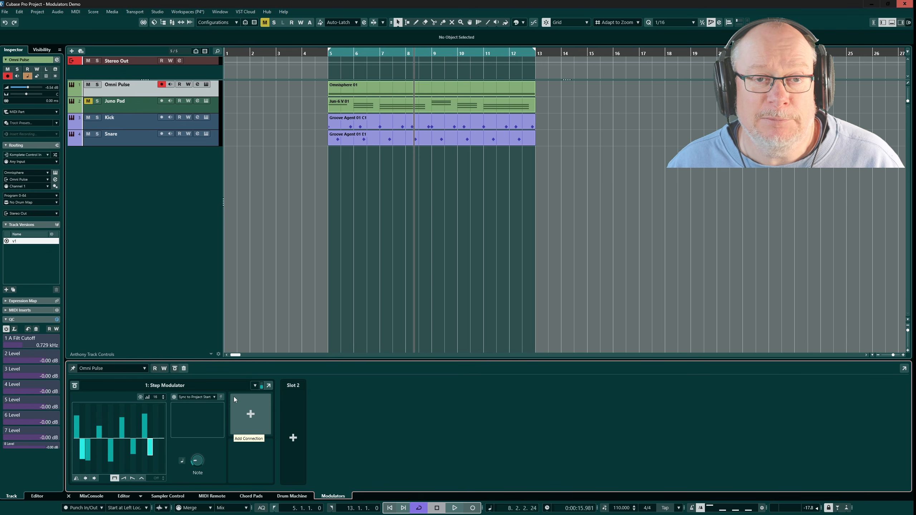
- Open Omnisphere on the Omni Pulse track, enable host automation for layer A's Pan, and connect the Step Modulator to it
left_click(205, 84)
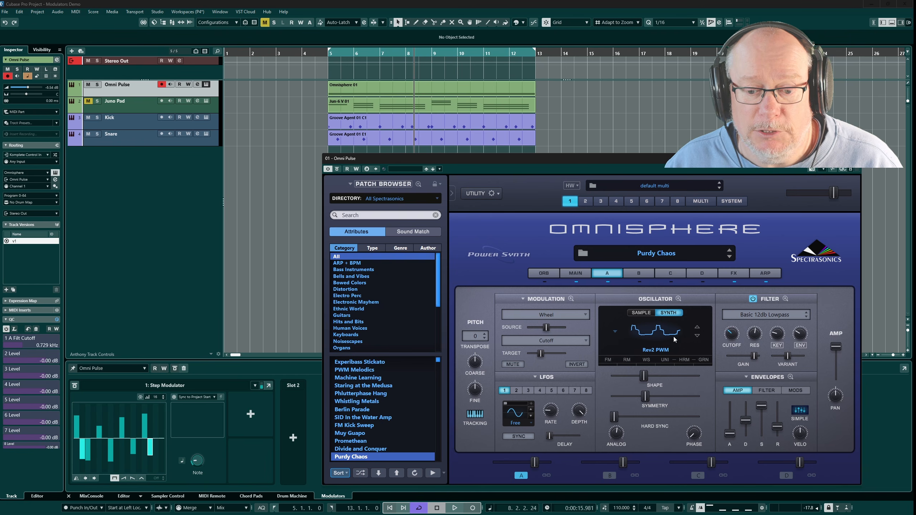
right_click(837, 399)
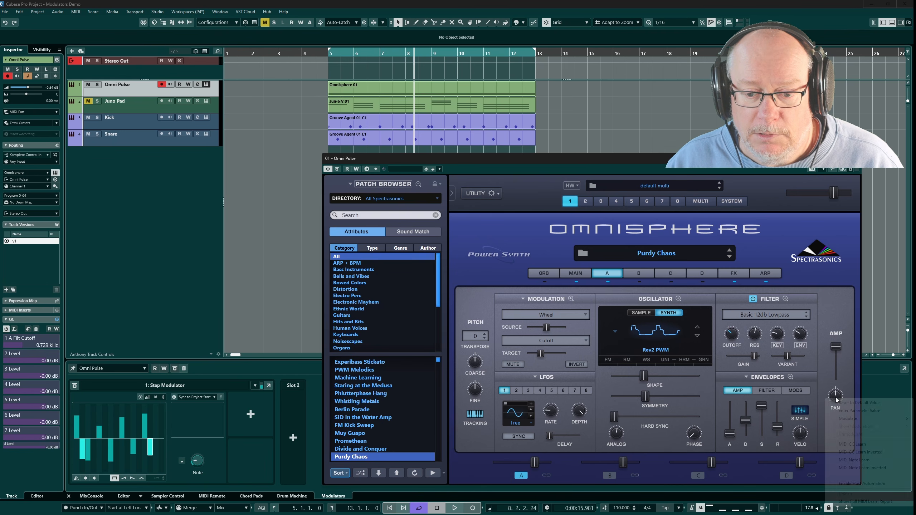
left_click(861, 483)
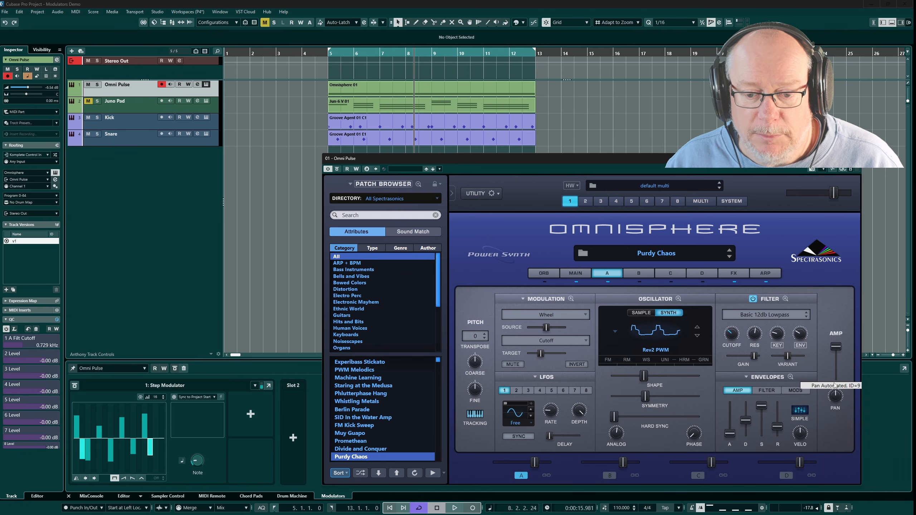
left_click(251, 415)
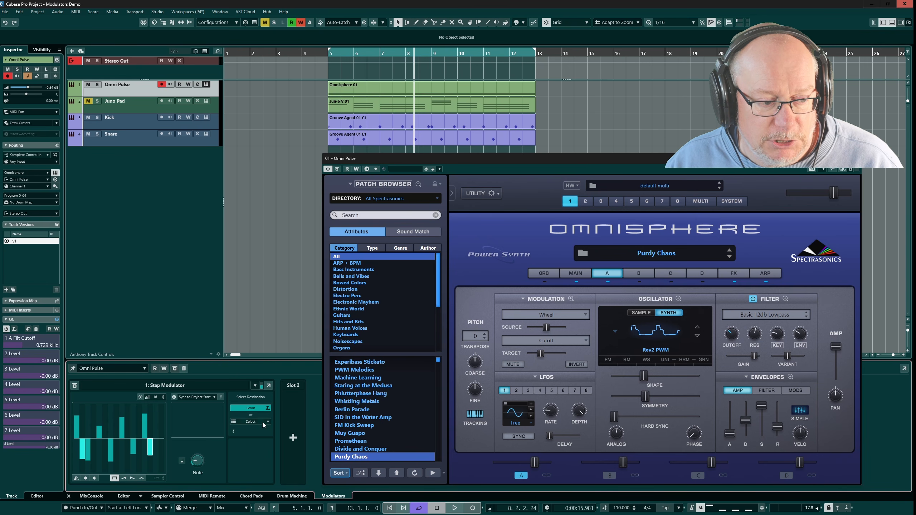
left_click(256, 407)
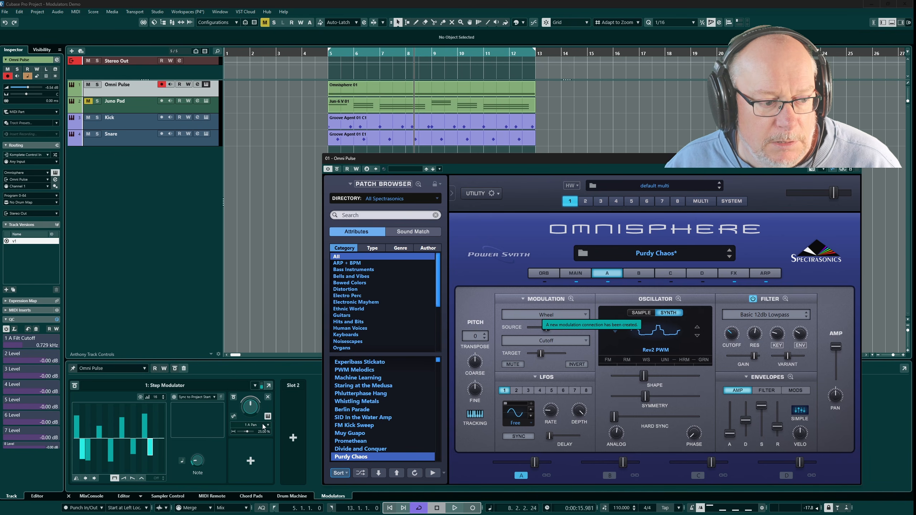
- Play the loop while raising the Pan modulation depth to 100%, reduce it to a much lower depth, and stop playback
key("space")
key("space")
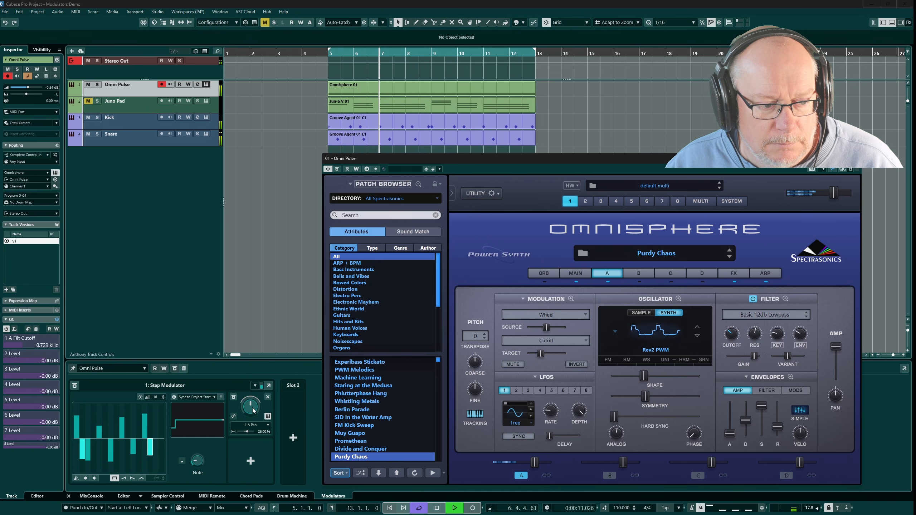
left_click_drag(248, 433, 249, 432)
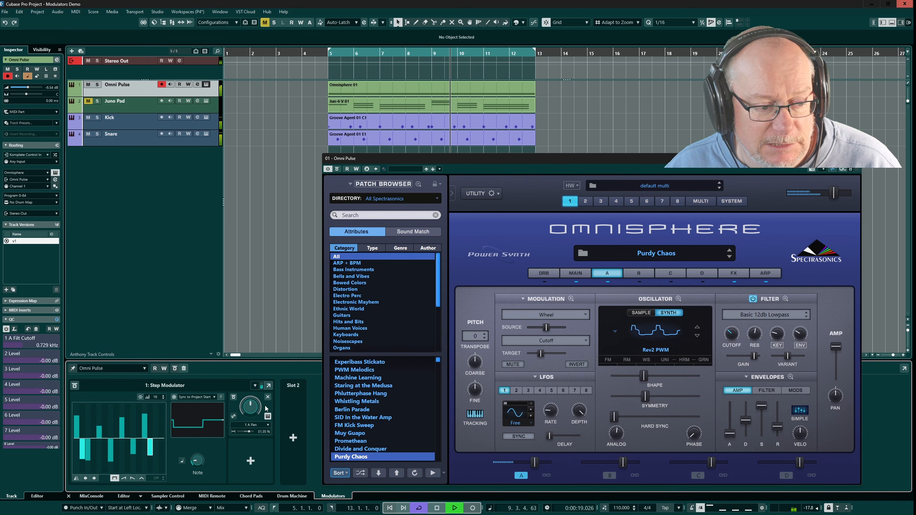
left_click_drag(249, 431, 254, 432)
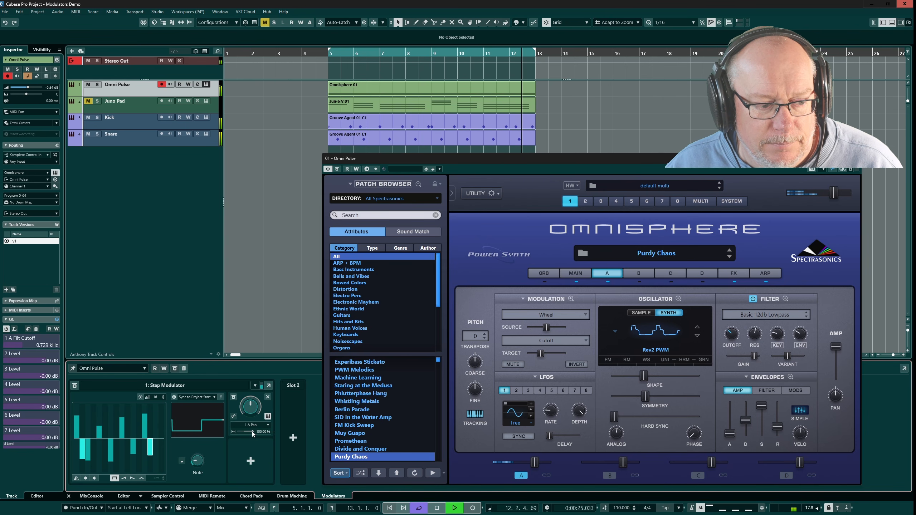
left_click_drag(252, 431, 247, 434)
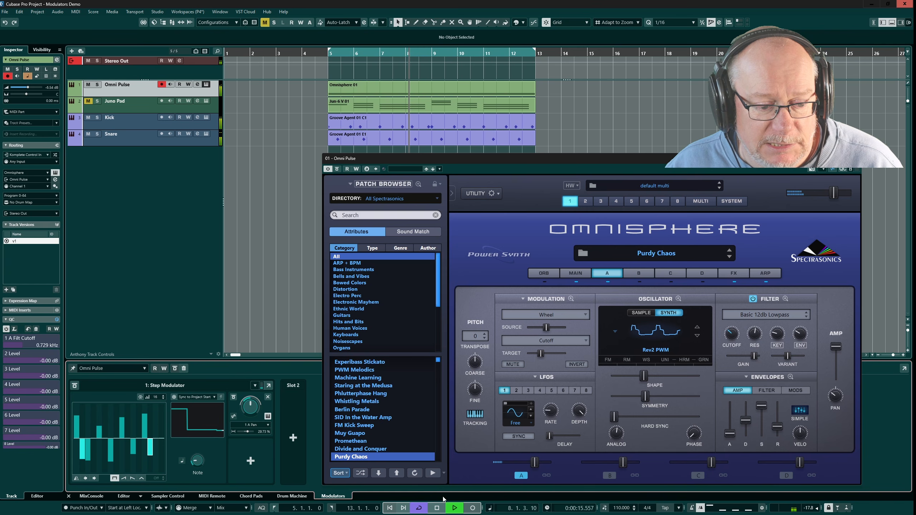
key("space")
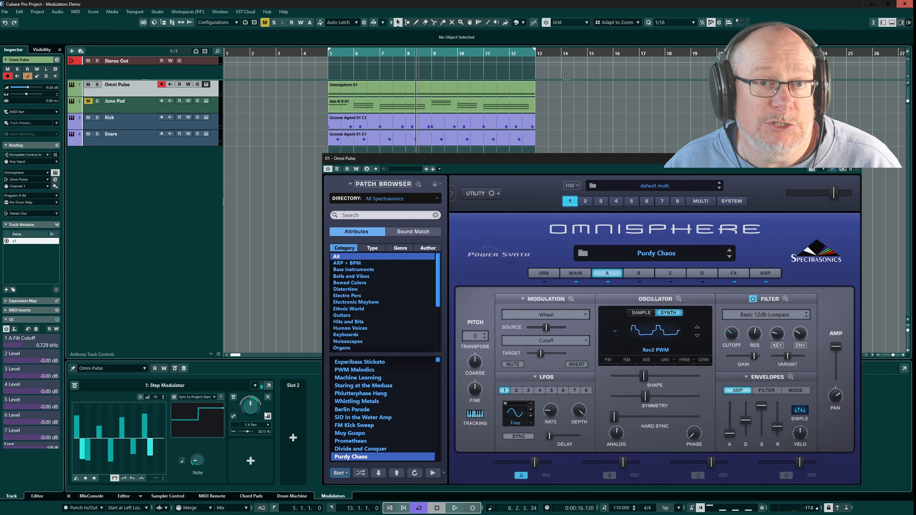
- Add A Filt Cutoff as the Step Modulator's second destination and play the loop to hear both modulations together
left_click(251, 461)
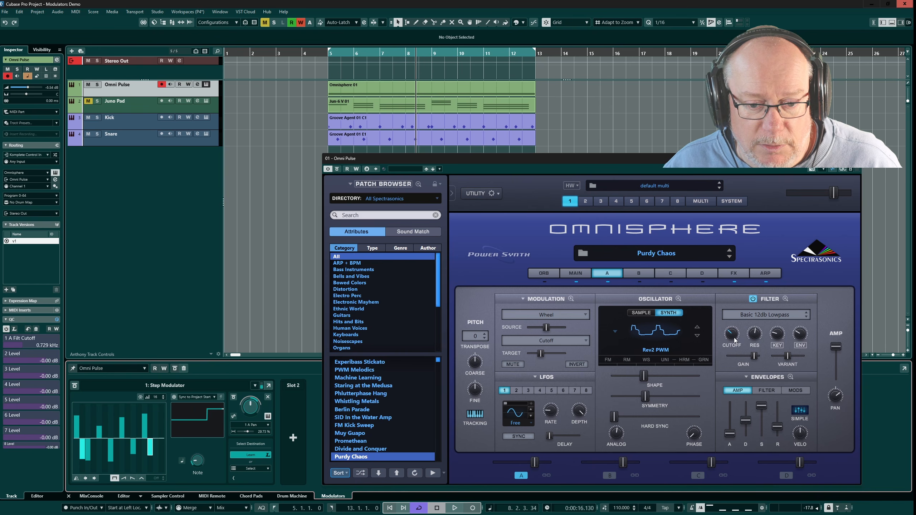
left_click_drag(734, 339, 734, 337)
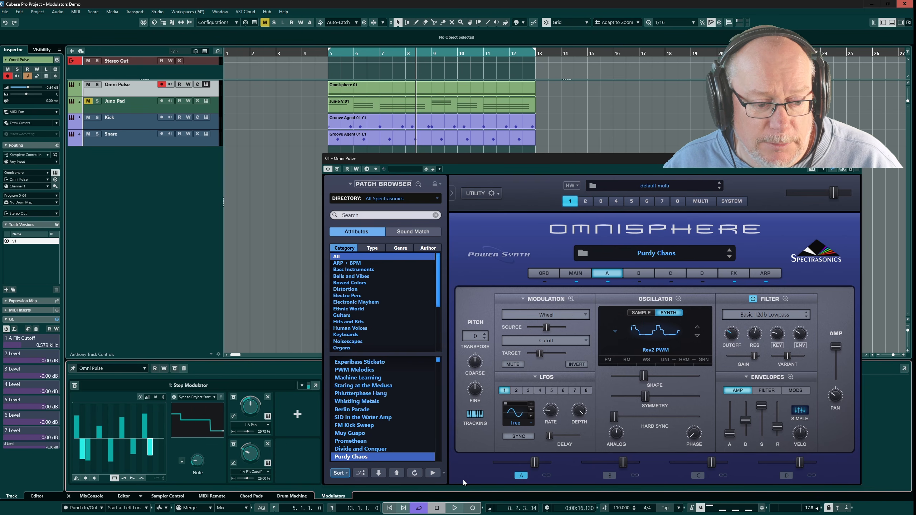
left_click(455, 508)
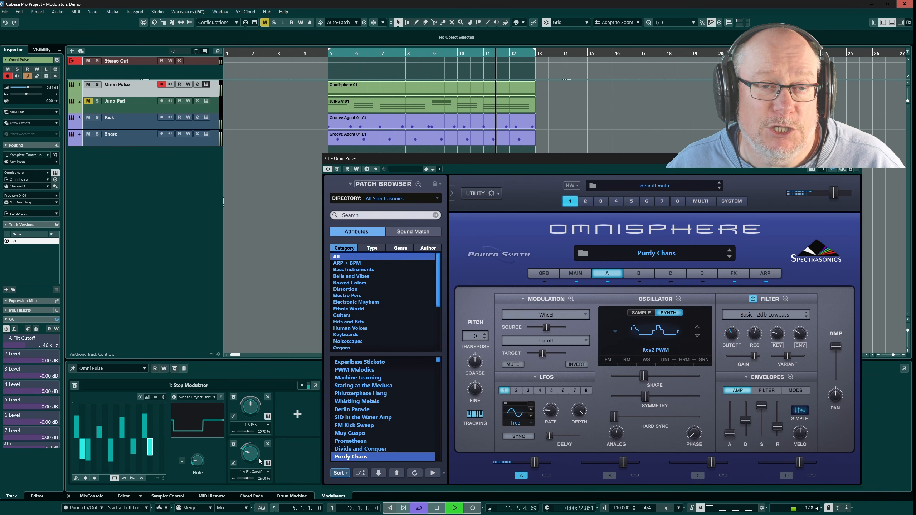
left_click(437, 508)
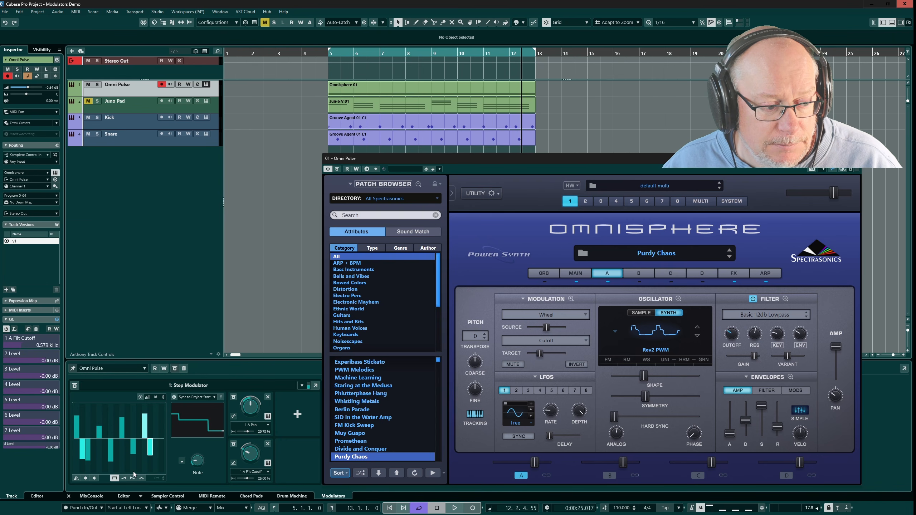
- Try the Step Modulator's rising and falling ramp curves and settle on the peaked curve that rises and falls within each step
left_click(124, 480)
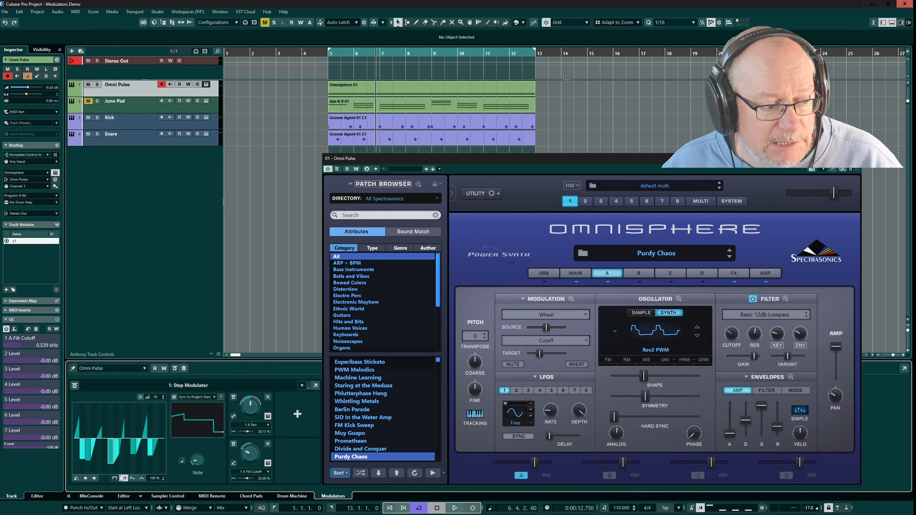
left_click(132, 479)
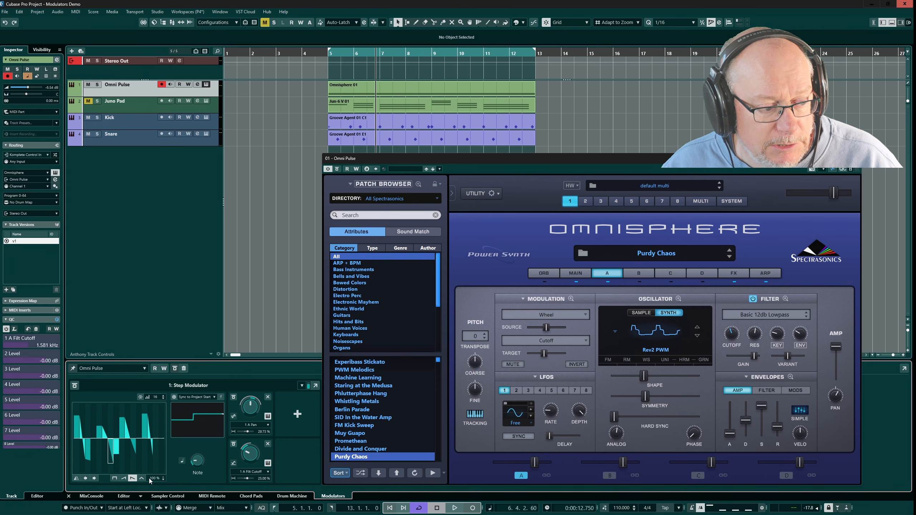
left_click(141, 479)
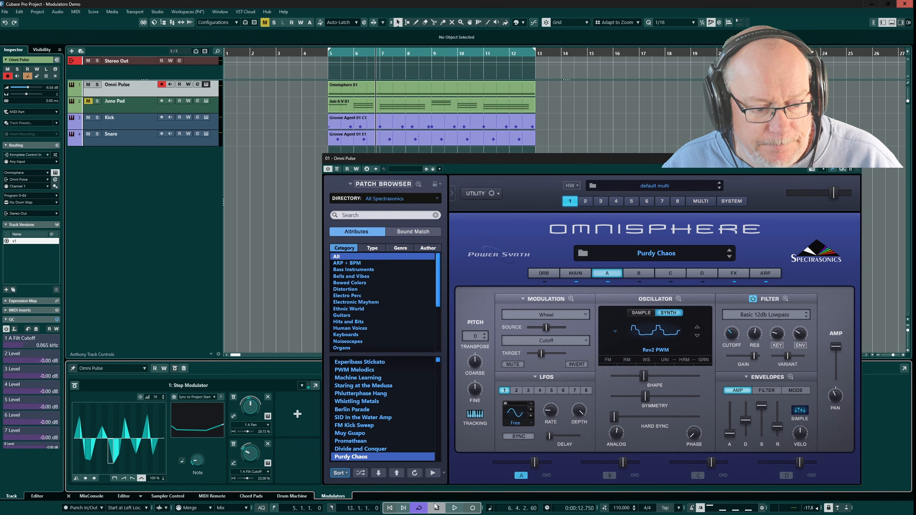
- Play the loop, reduce the A Filt Cutoff modulation depth to about 13.5%, and stop playback
key("space")
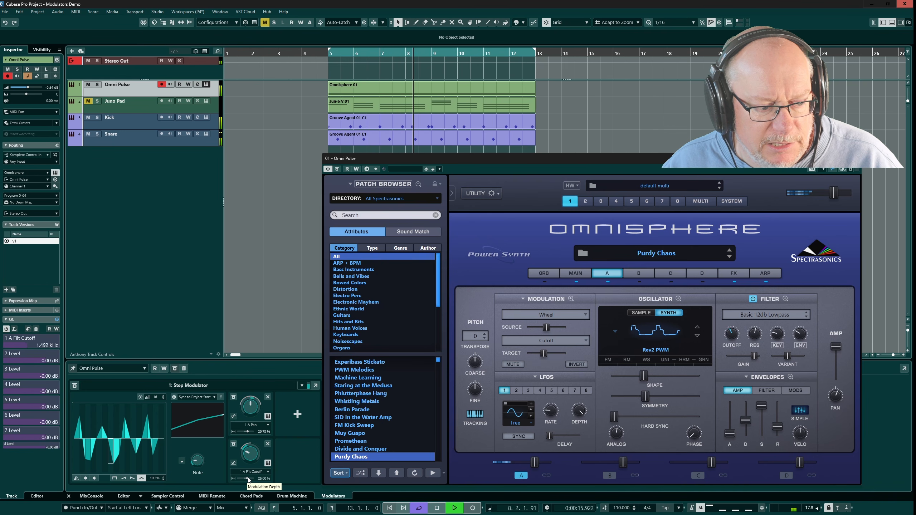
left_click_drag(248, 478, 247, 478)
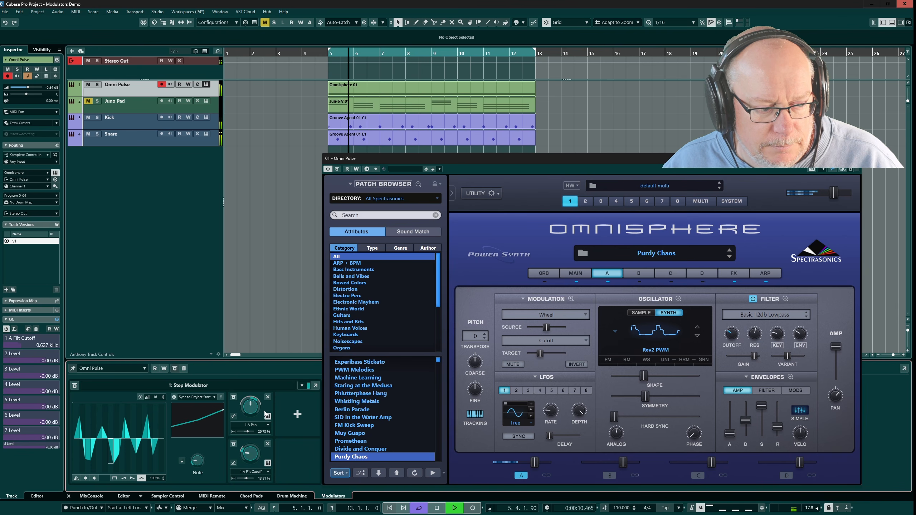
left_click(437, 509)
- Flip the Step Modulator pattern, shift it several steps to the left, and shift it several steps to the right
left_click(76, 479)
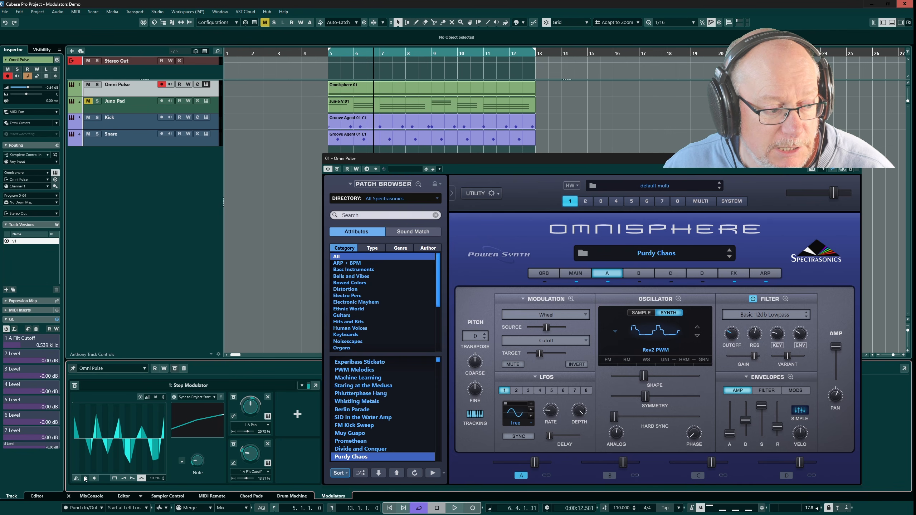
left_click(85, 478)
left_click(85, 479)
left_click(85, 478)
left_click(86, 478)
left_click(86, 478)
left_click(86, 478)
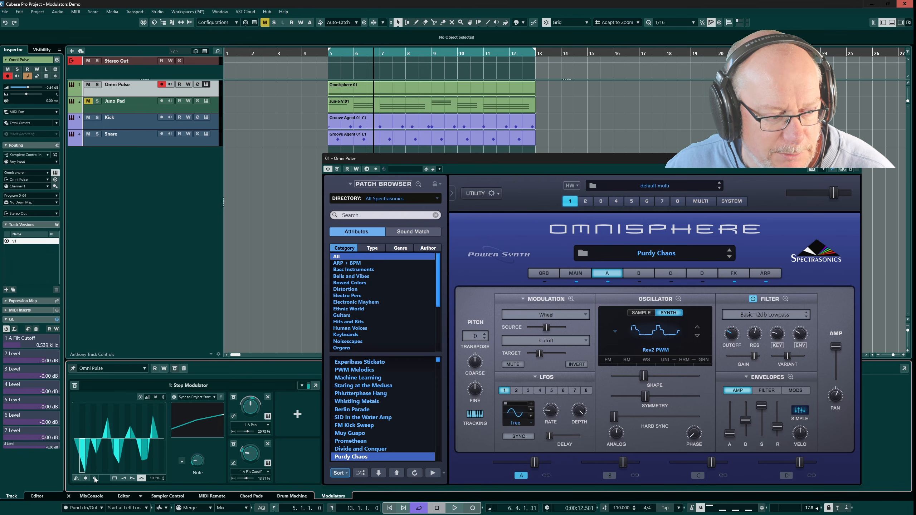
left_click(95, 479)
left_click(94, 478)
left_click(95, 478)
left_click(95, 479)
left_click(95, 478)
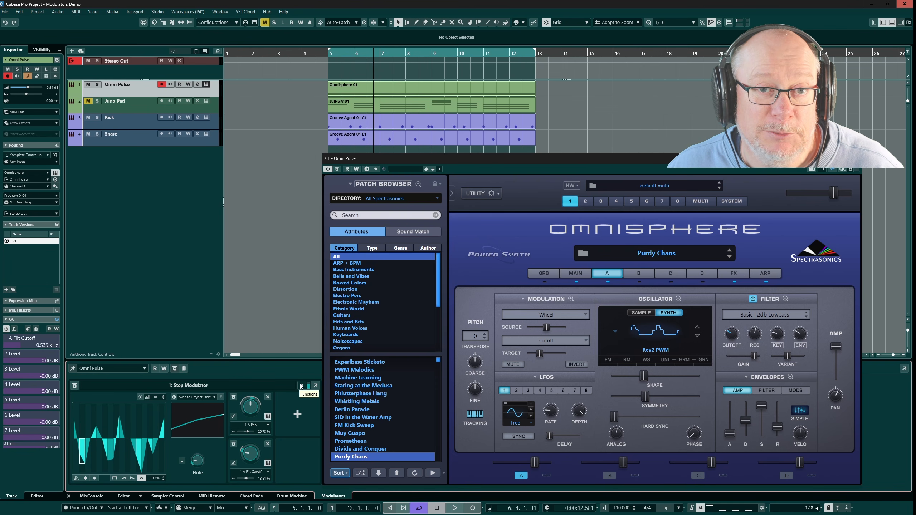
- Replace the Step Modulator in the first modulator slot with a ModScripter
left_click(302, 386)
left_click(329, 404)
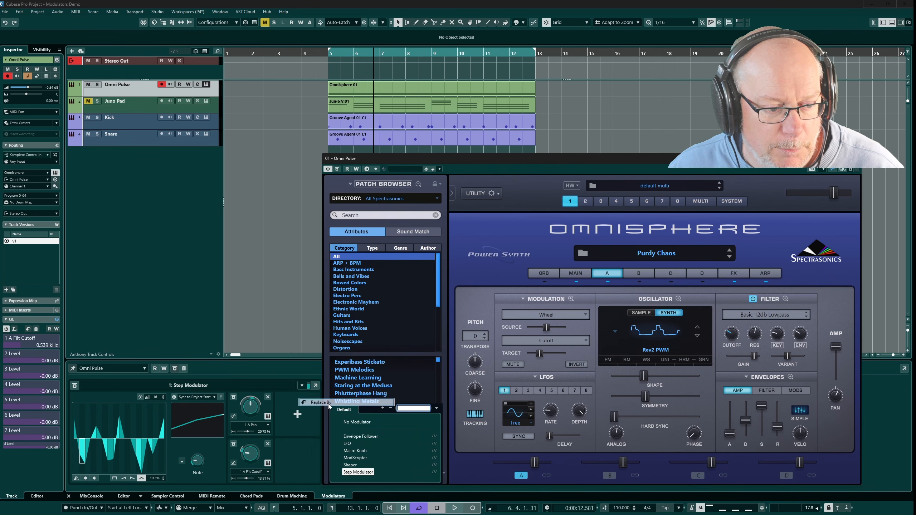
left_click(355, 458)
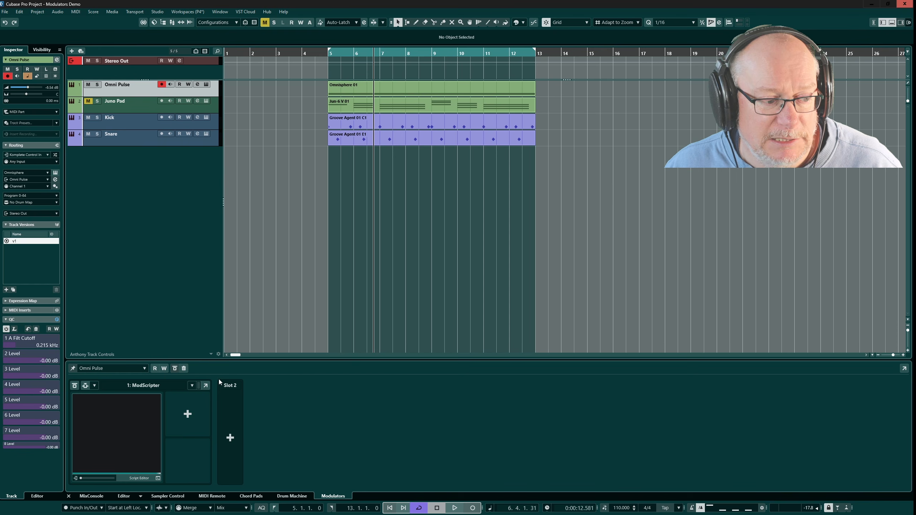
- Load the Apply Randomness preset into the ModScripter in the first modulator slot
left_click(192, 385)
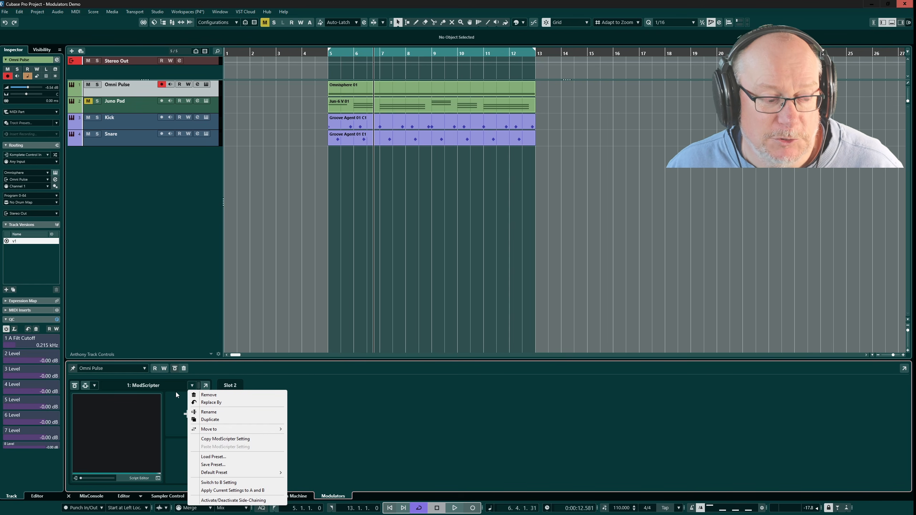
left_click(217, 457)
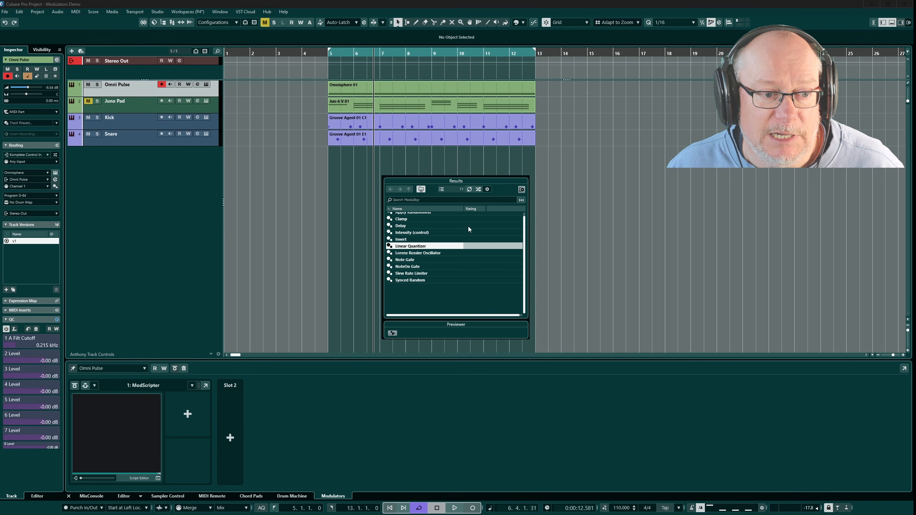
scroll(421, 267, "up", 1)
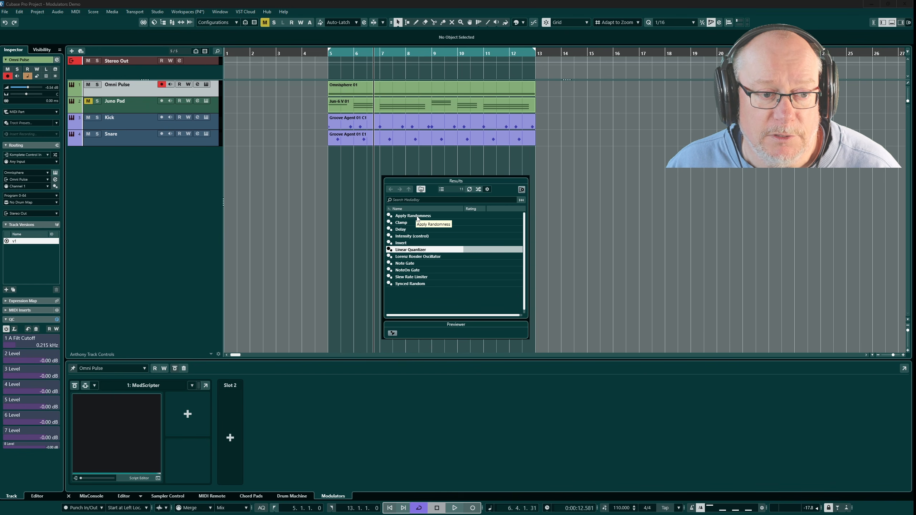
double_click(417, 217)
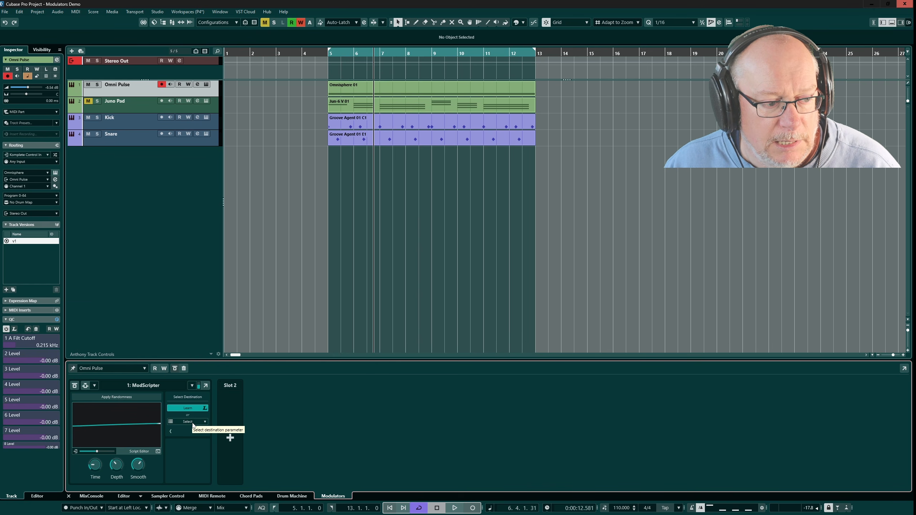
- Assign Omni Pulse's 1 A Filt Cutoff parameter as the ModScripter's modulation destination
left_click(187, 414)
left_click(178, 219)
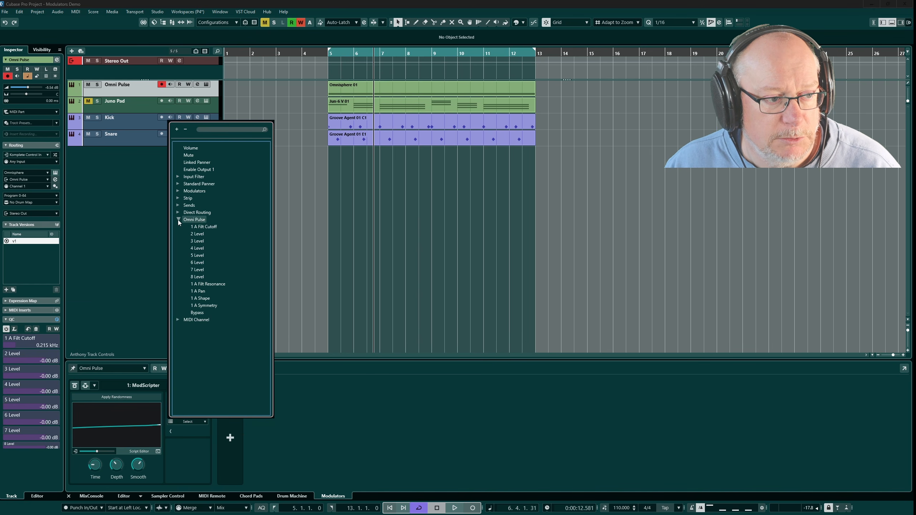
left_click(204, 227)
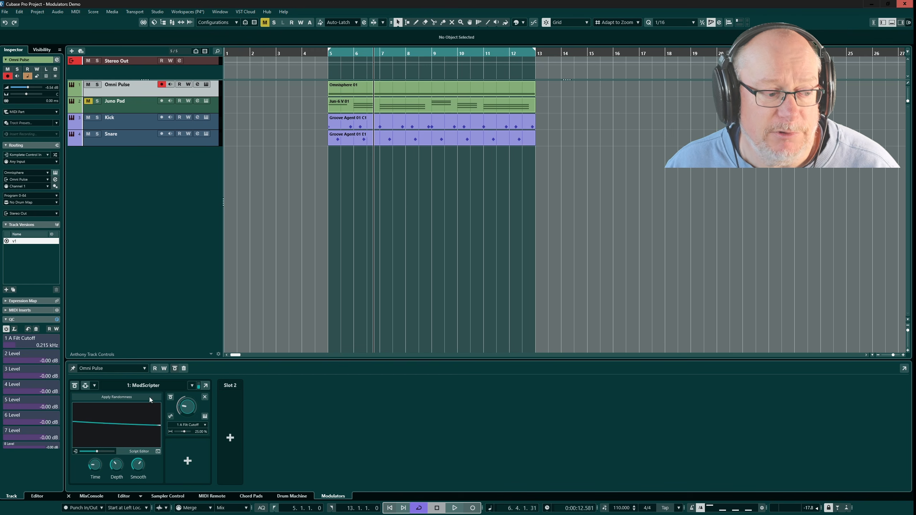
- Open the ModScripter's script editor, enlarge it, read through the Apply Randomness code to its end, and close the editor
left_click(128, 452)
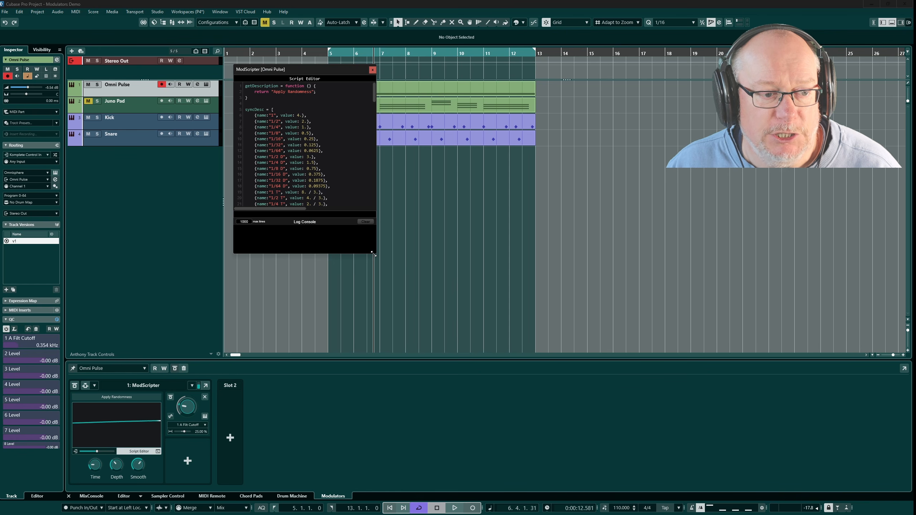
left_click_drag(377, 259, 579, 462)
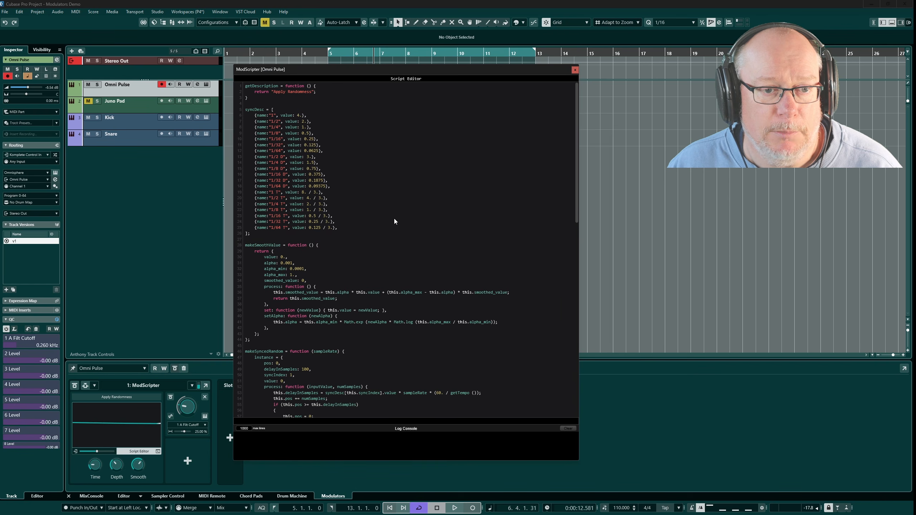
scroll(365, 226, "down", 20)
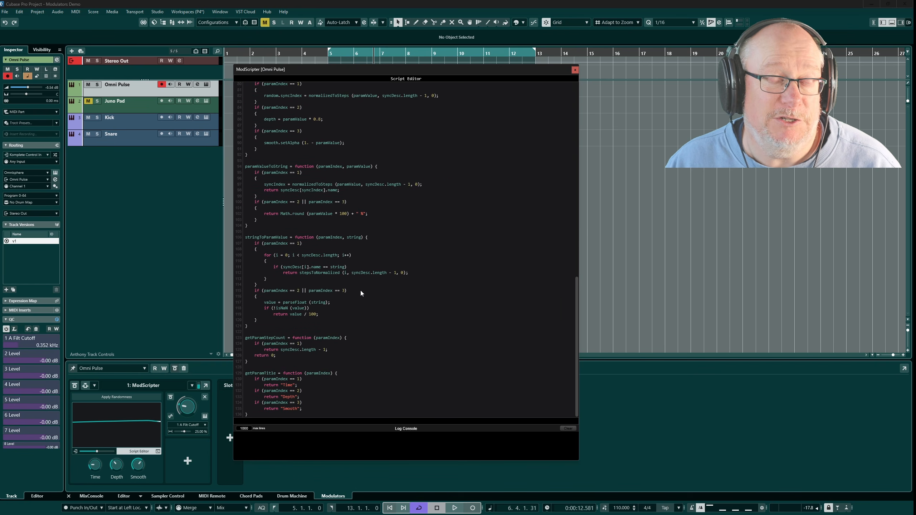
scroll(353, 285, "up", 20)
scroll(368, 288, "down", 20)
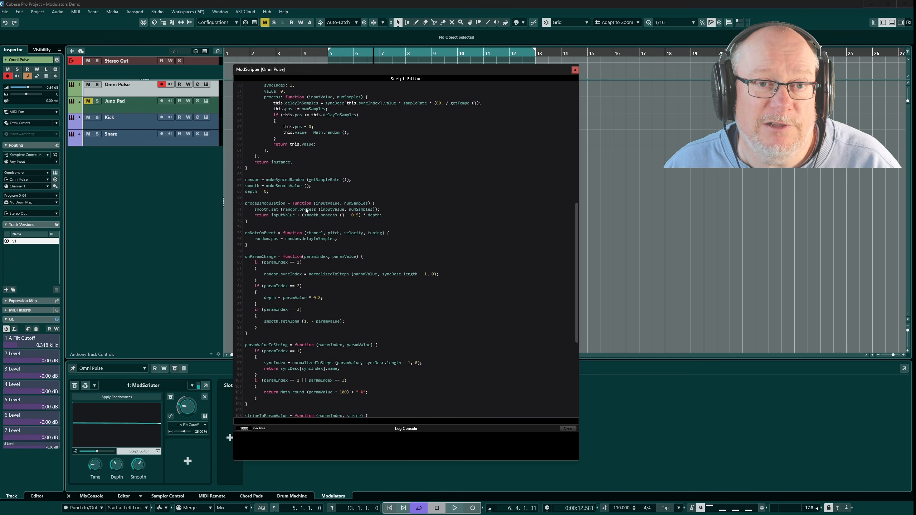
scroll(363, 265, "down", 1)
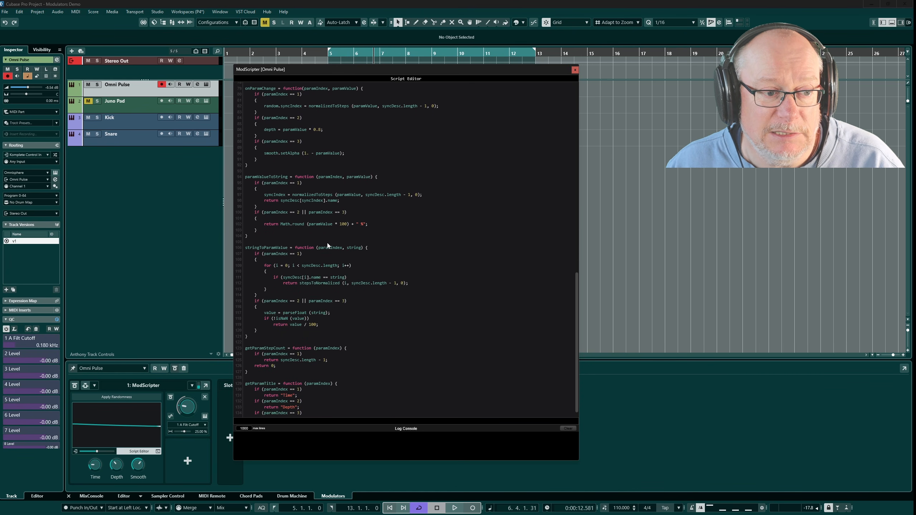
scroll(330, 245, "down", 1)
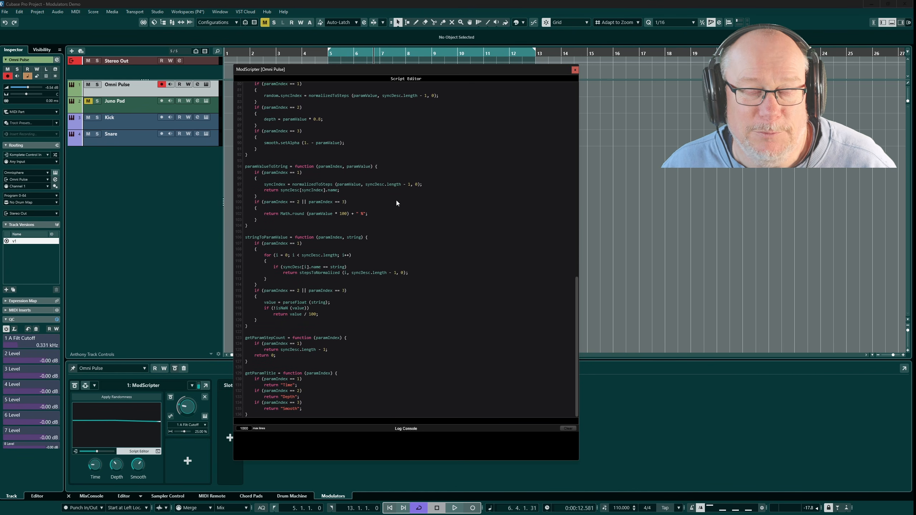
left_click(575, 70)
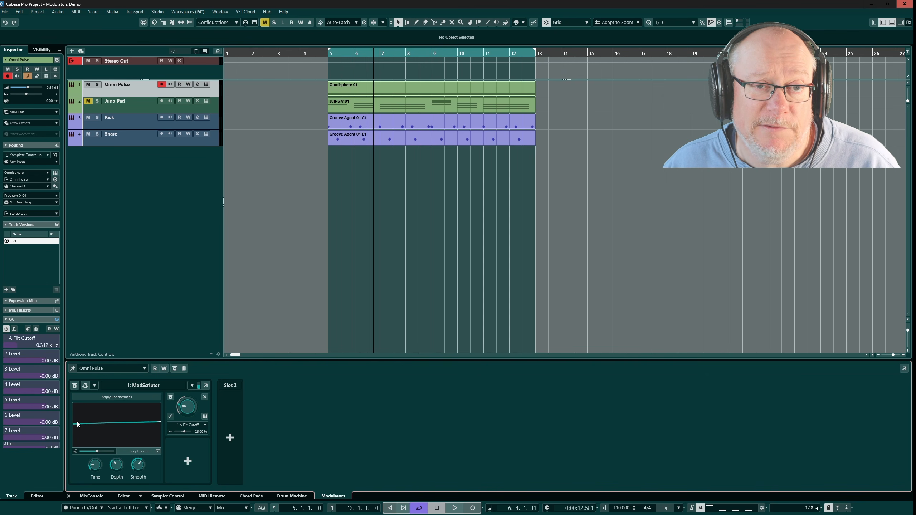
- Adjust the Apply Randomness settings: lower Smooth to about 21%, raise Depth to 43%, and set Time to 1/16
left_click(90, 475)
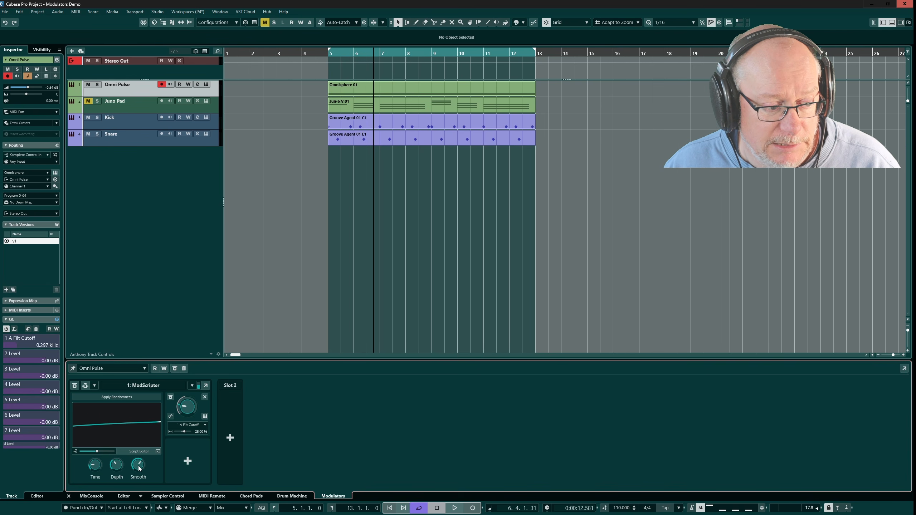
left_click_drag(138, 465, 140, 464)
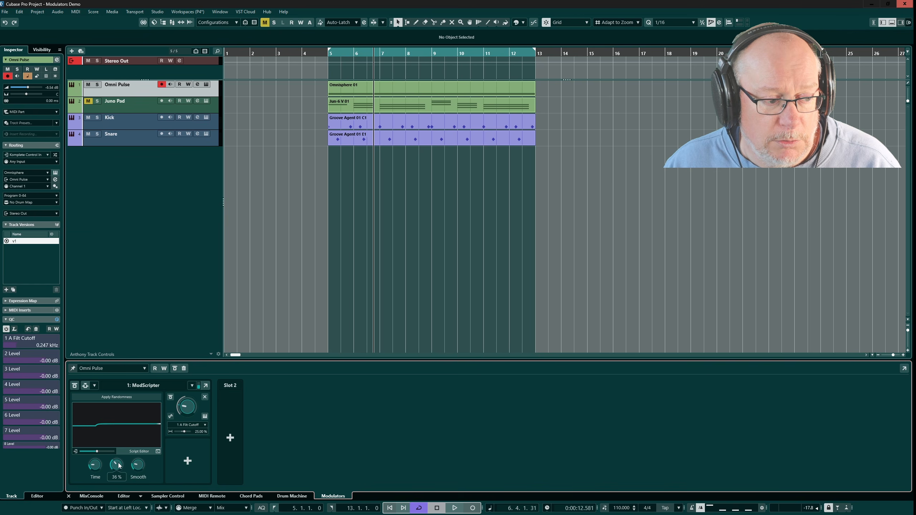
left_click_drag(120, 461, 119, 450)
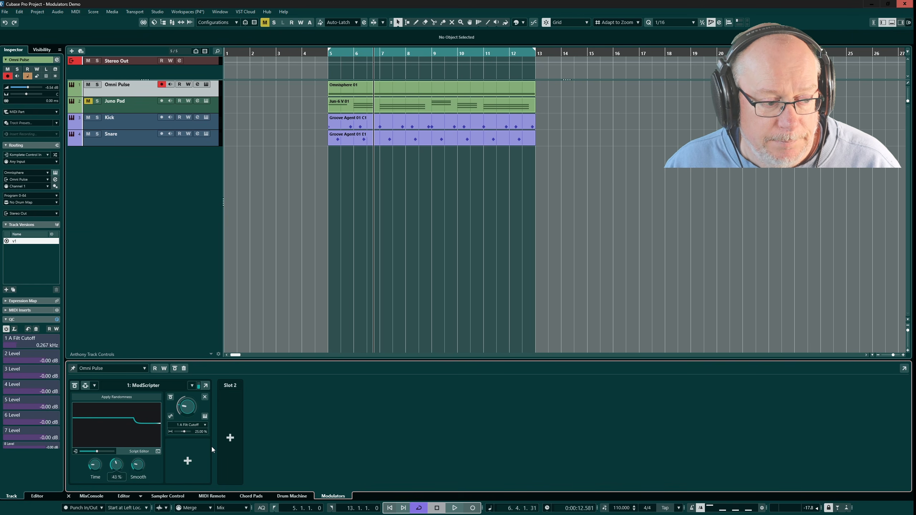
mouse_move(94, 464)
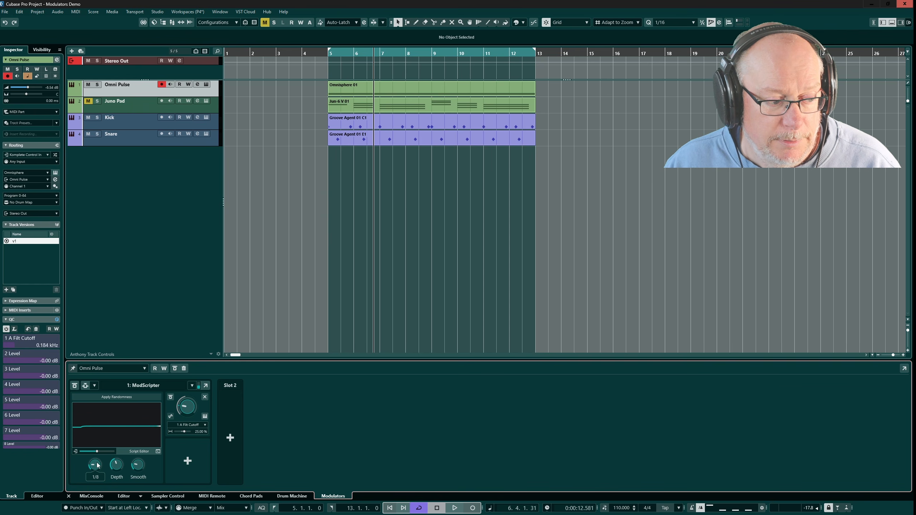
left_click_drag(96, 463, 99, 453)
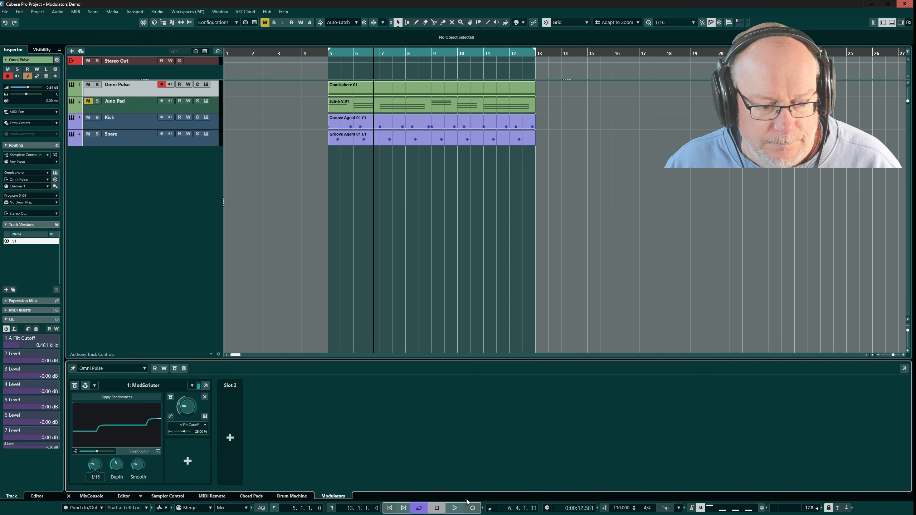
- Play the loop with the random filter modulation, slow down its Time setting, and stop playback
left_click(457, 507)
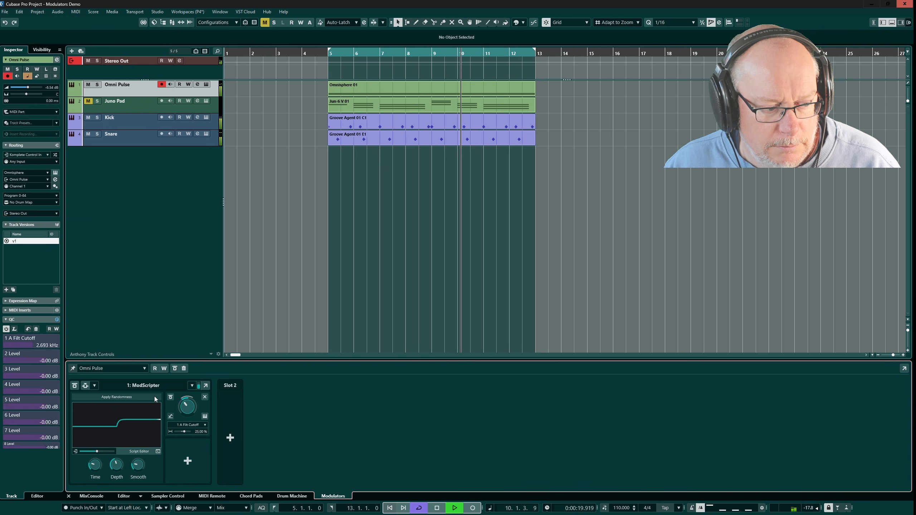
mouse_move(97, 469)
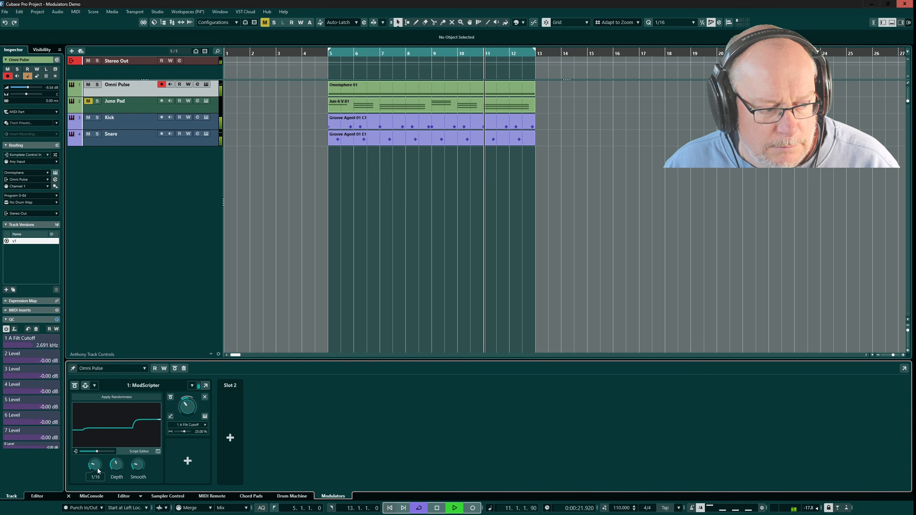
left_click_drag(98, 470, 99, 480)
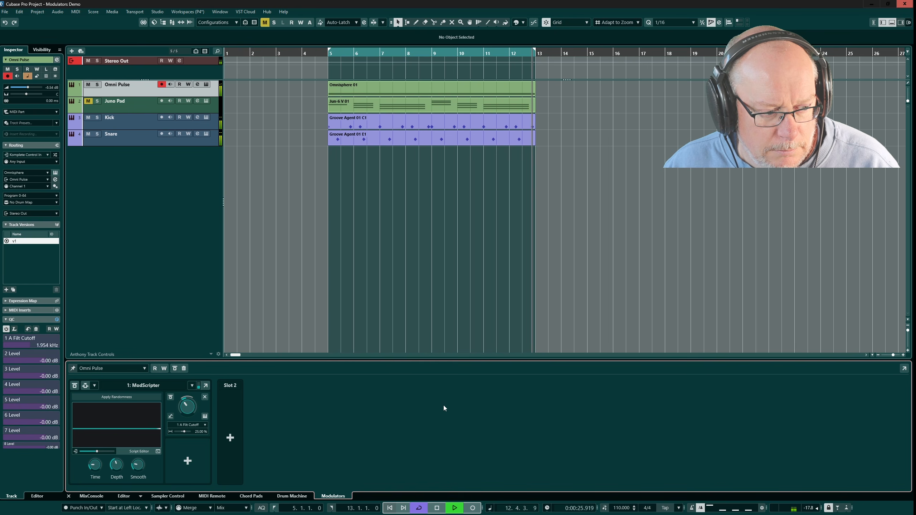
left_click(433, 505)
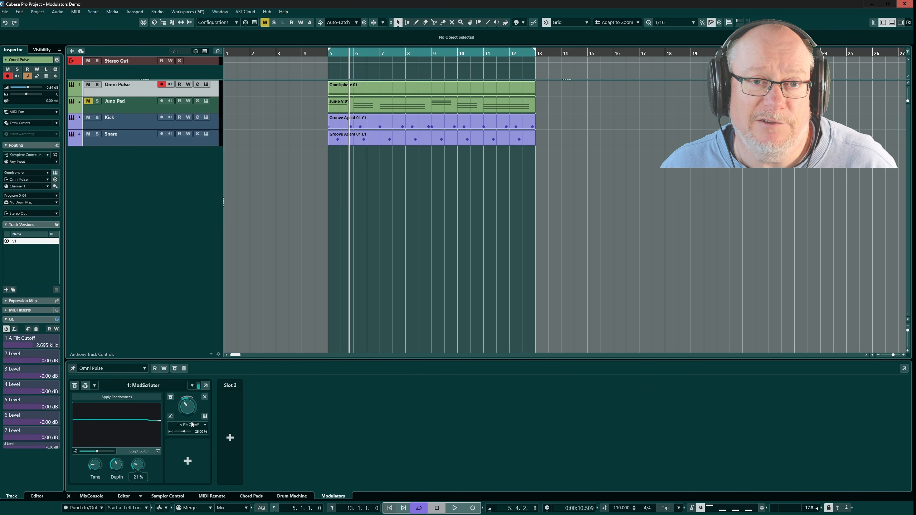
- Replace the ModScripter with an Envelope Follower and play the loop to watch it follow the track's own signal
left_click(192, 386)
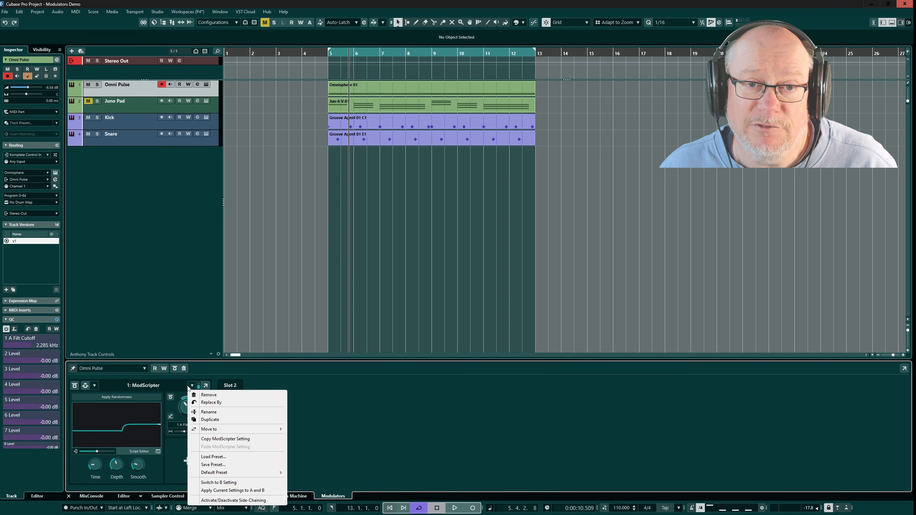
left_click(230, 386)
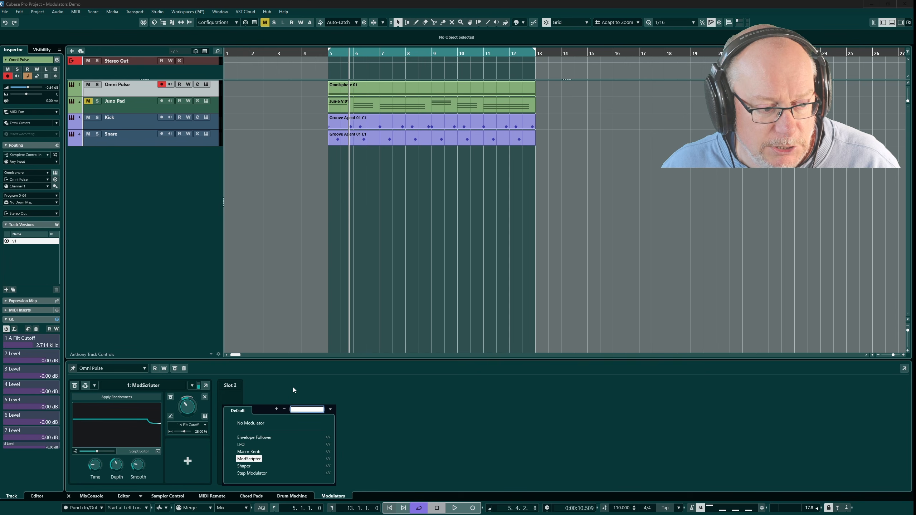
left_click(257, 437)
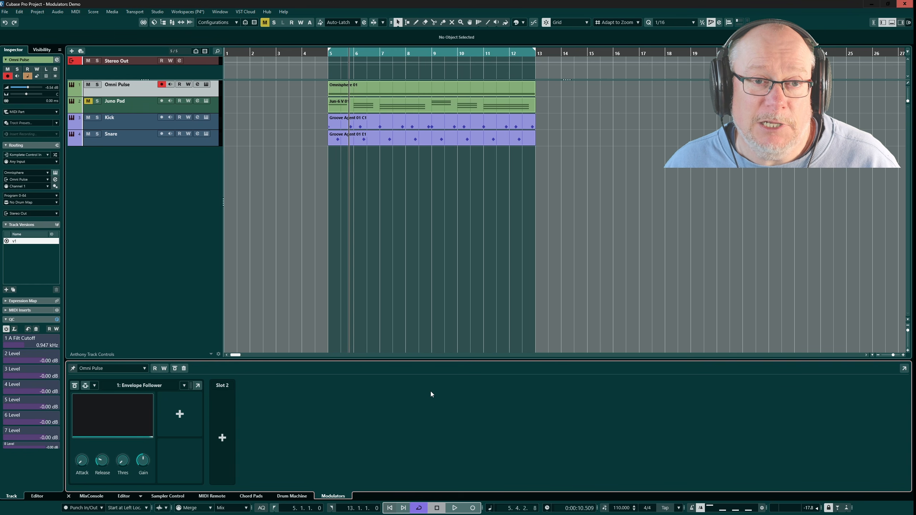
left_click(455, 507)
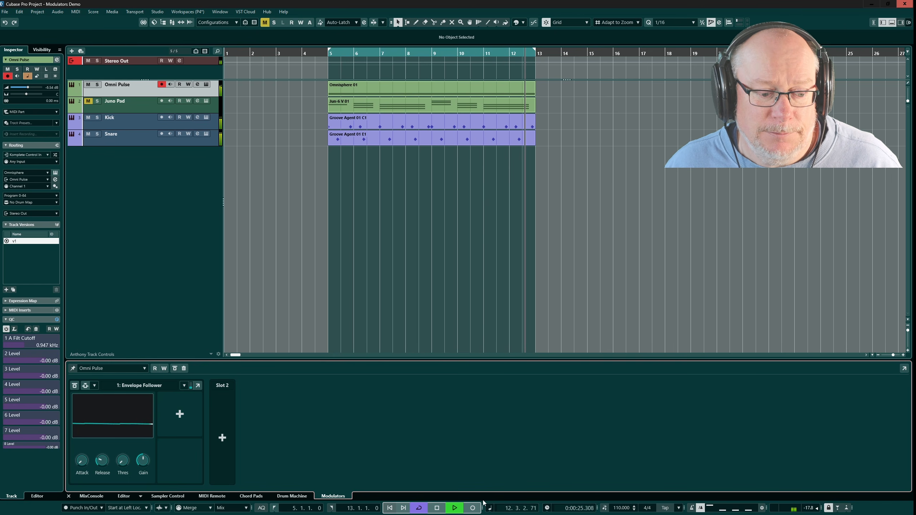
left_click(438, 509)
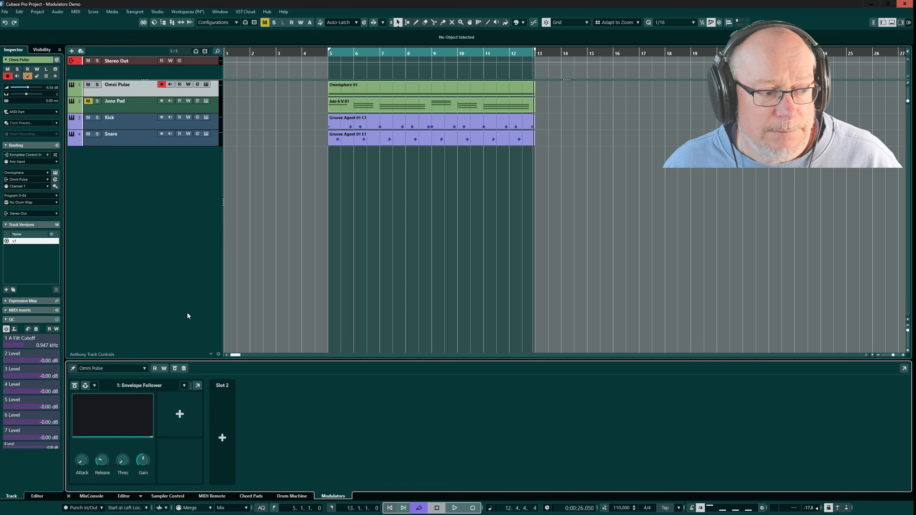
- Activate side-chaining on the Envelope Follower and add the Snare track as its side-chain source
left_click(86, 385)
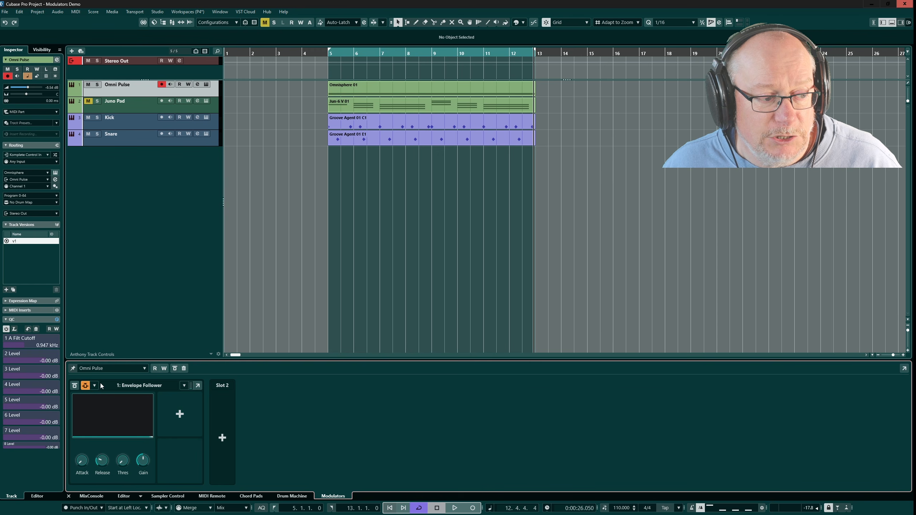
left_click(95, 386)
left_click(181, 465)
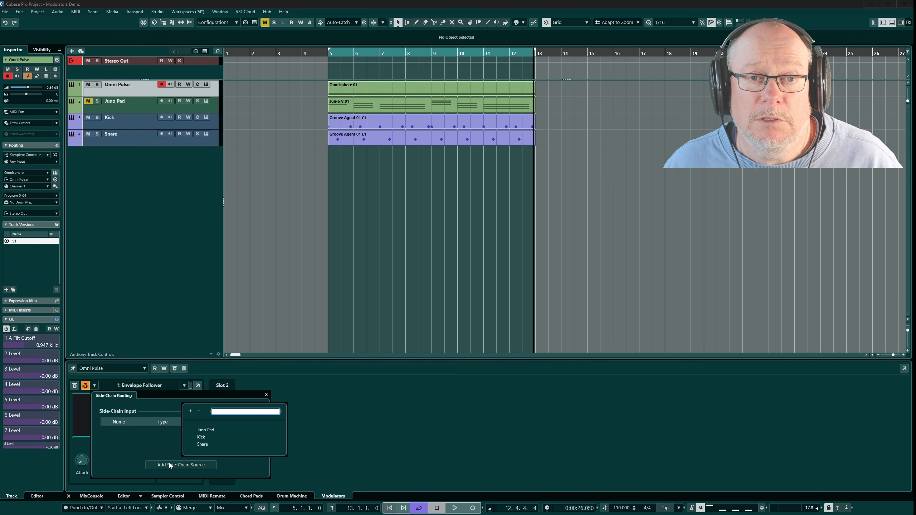
left_click(203, 444)
key("Escape")
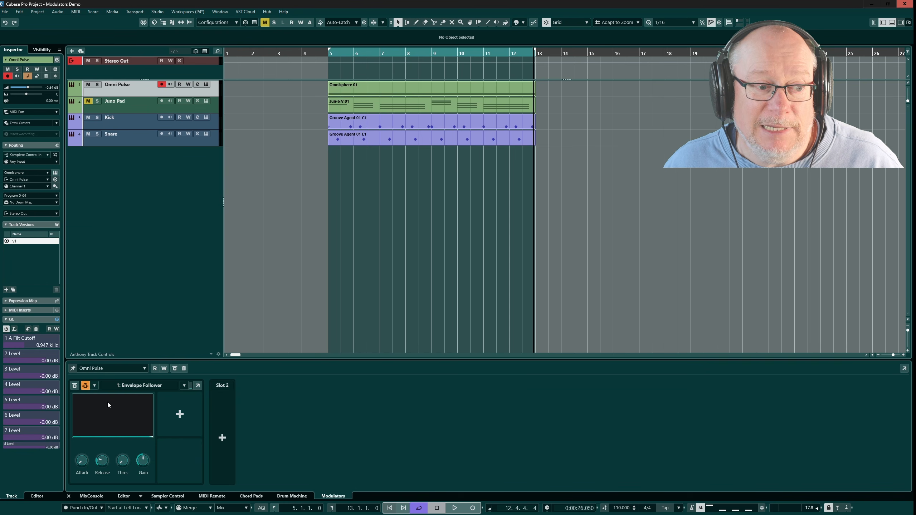
- Play the loop, raise the Envelope Follower's Gain to 16.0, and shorten its Release for the snare signal
left_click(454, 509)
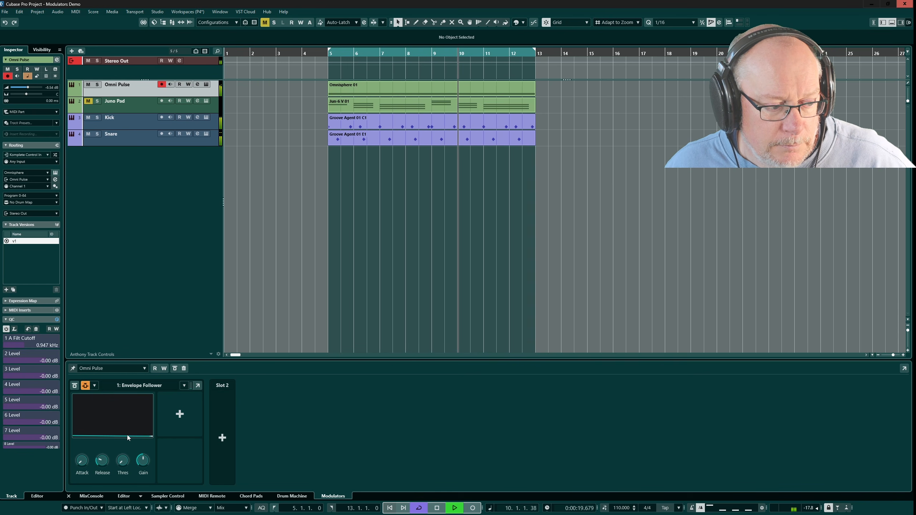
scroll(144, 463, "up", 6)
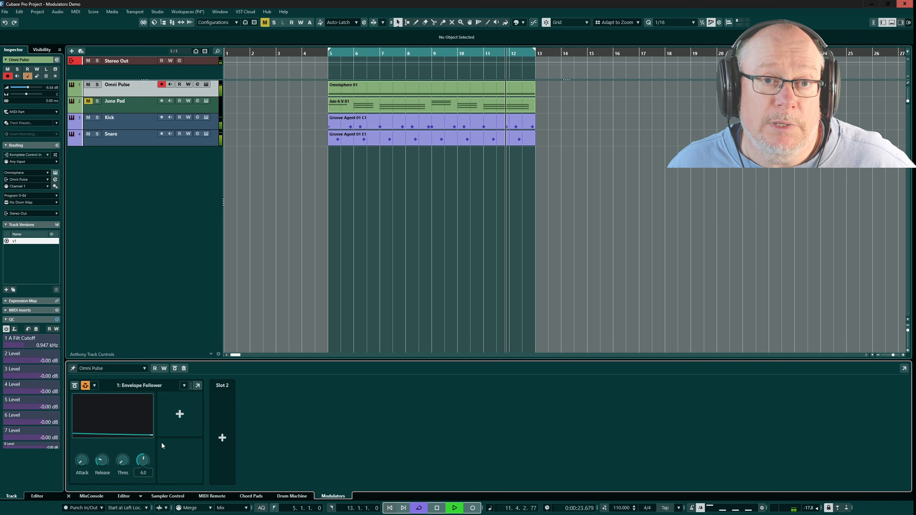
scroll(144, 461, "up", 10)
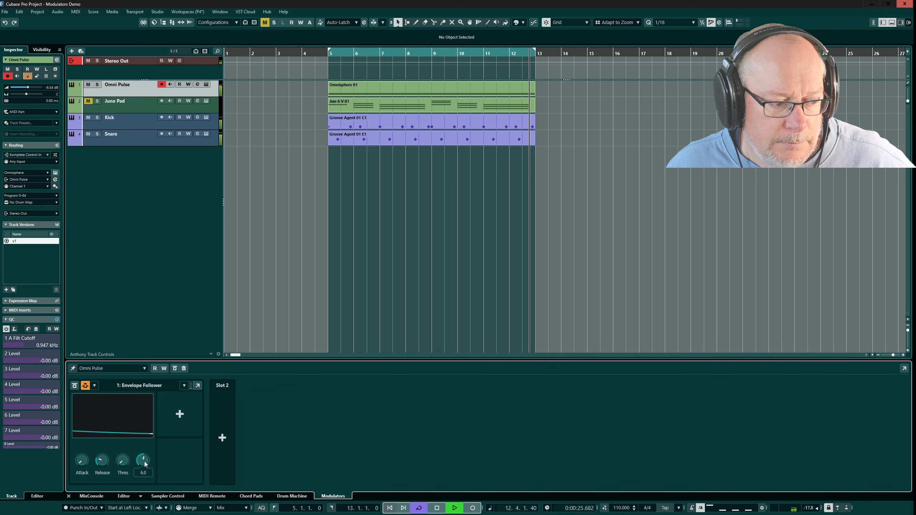
mouse_move(103, 462)
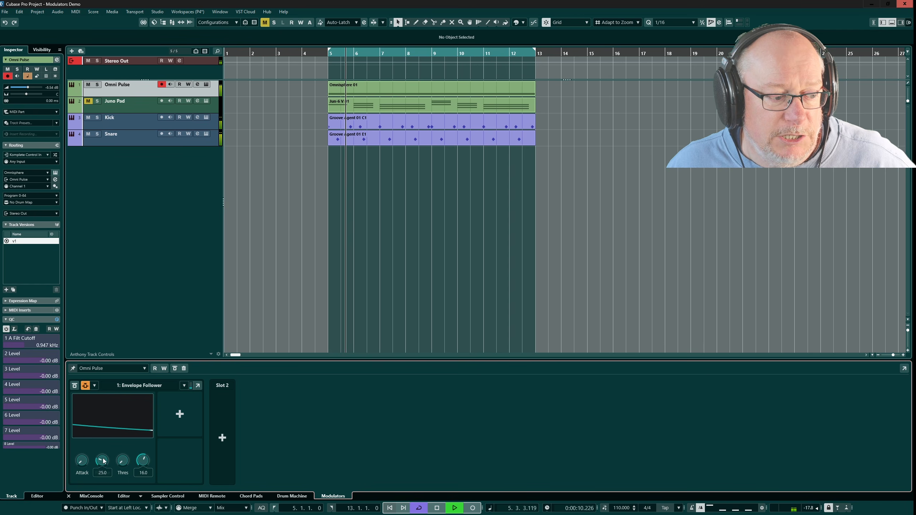
scroll(103, 463, "down", 8)
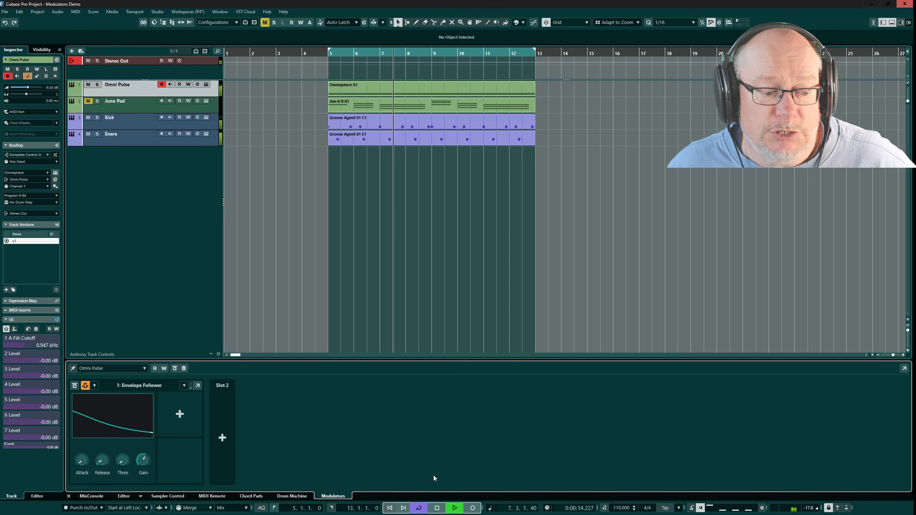
- Stop and replay the loop, fine-tune the Envelope Follower's Release on the Omni Pulse track, and stop playback
left_click(437, 508)
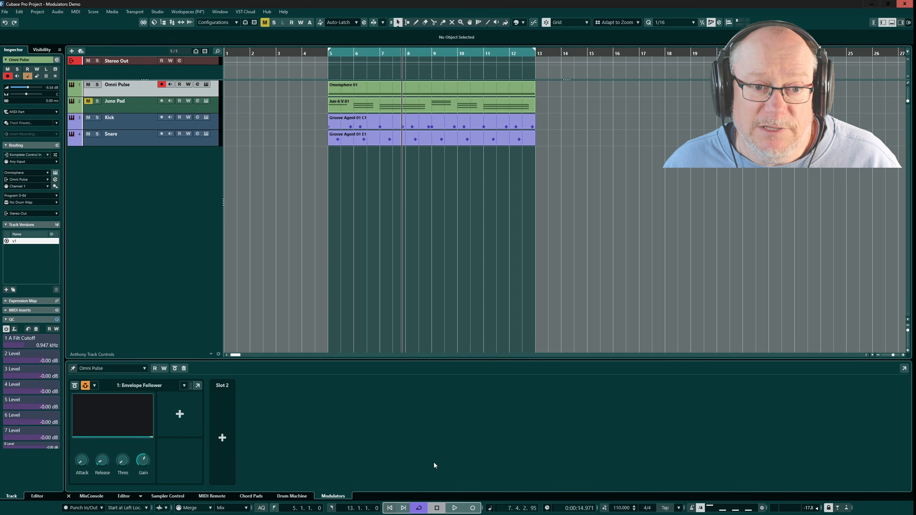
left_click(453, 508)
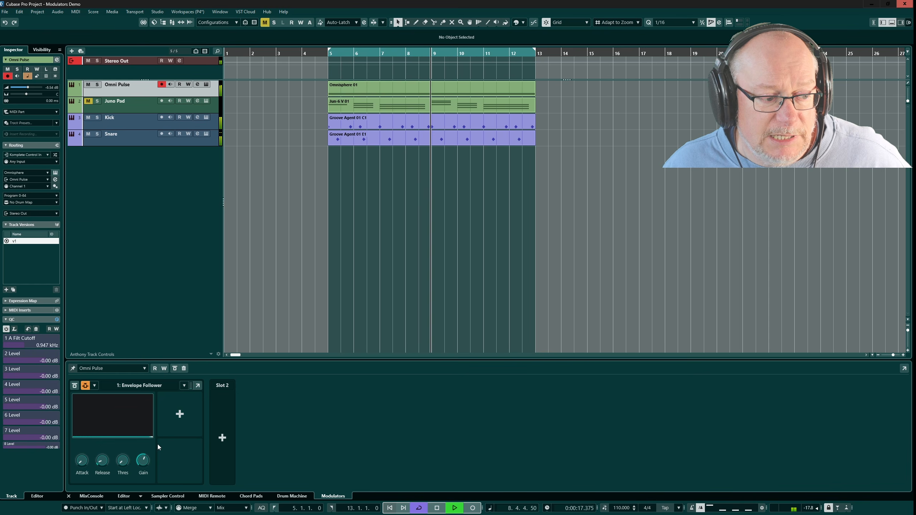
mouse_move(103, 463)
left_click_drag(103, 460, 105, 457)
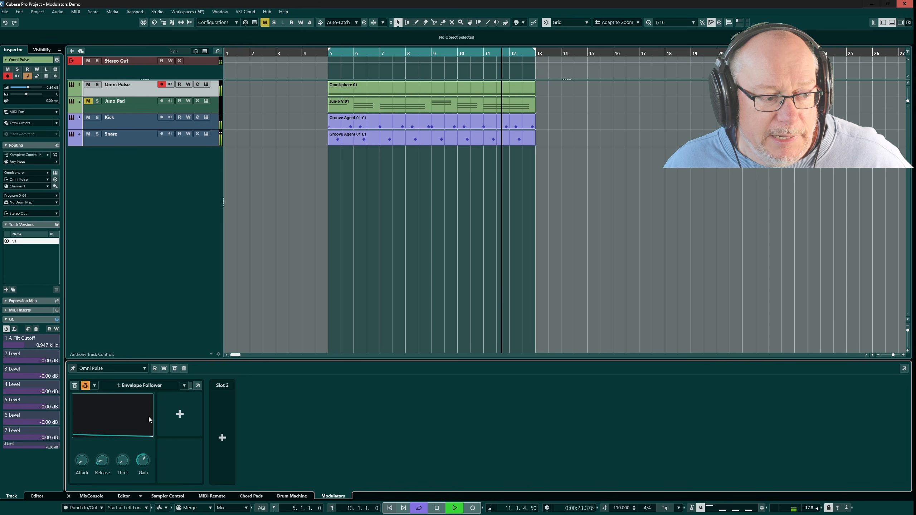
key("space")
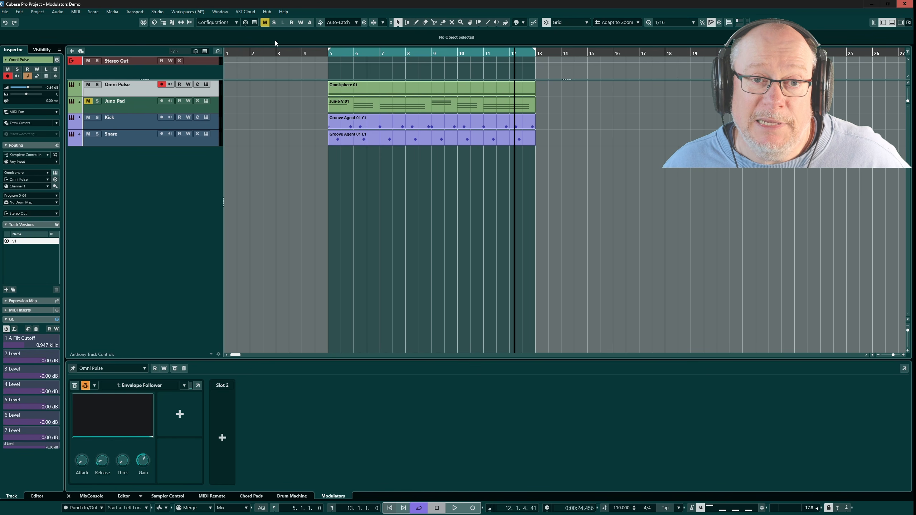
- Assign Omnisphere's layer A filter cutoff as the Envelope Follower's modulation destination and close the instrument window
left_click(207, 85)
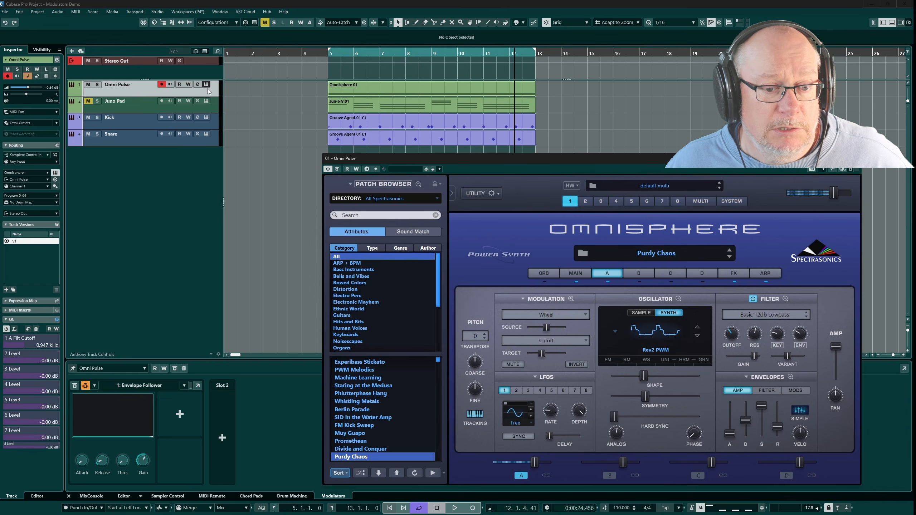
left_click(733, 339)
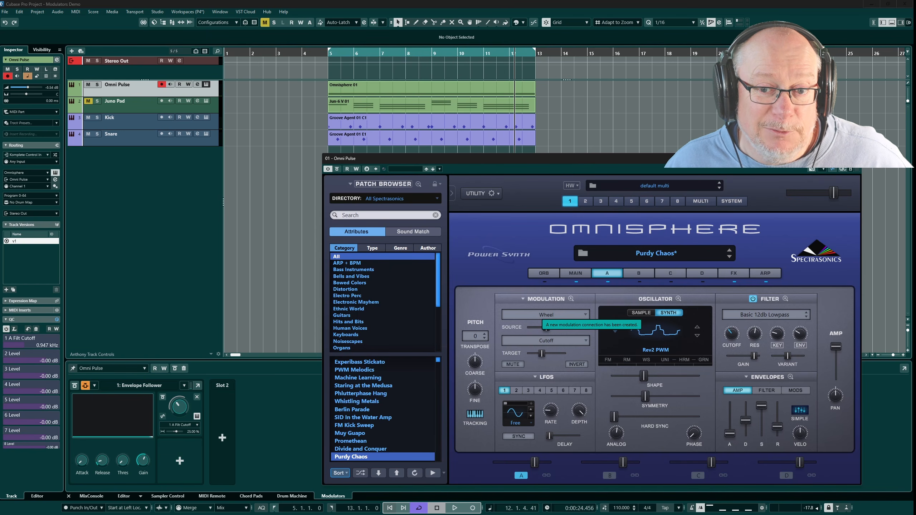
left_click(857, 158)
- Play the loop, increase the modulation depth of the A Filt Cutoff destination, and stop playback
key("space")
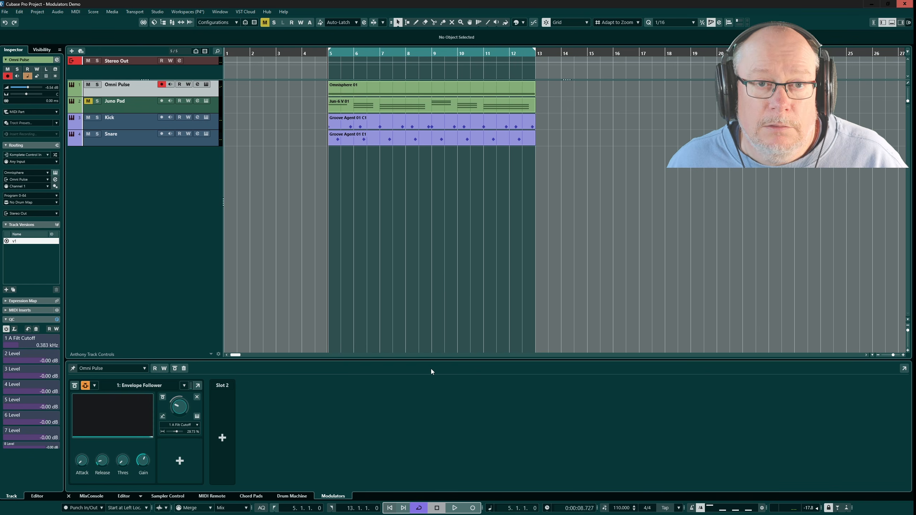
key("space")
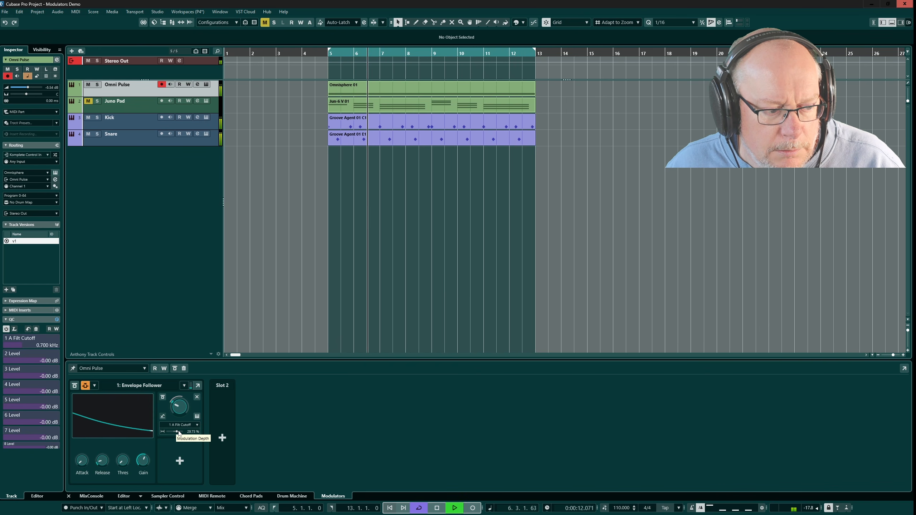
left_click_drag(178, 433, 186, 445)
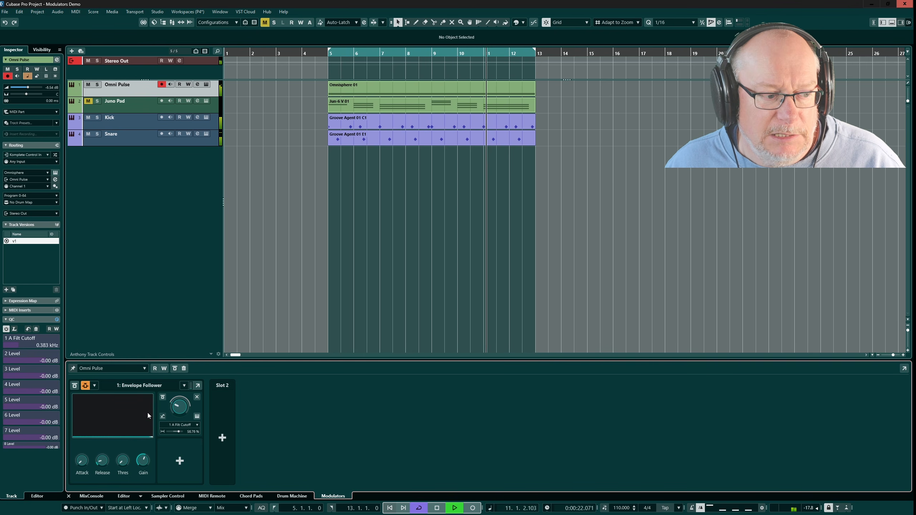
left_click(437, 507)
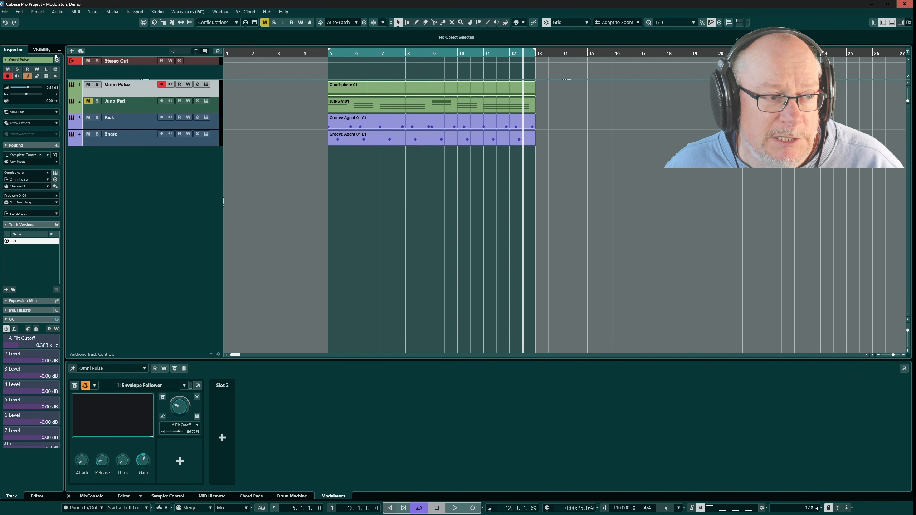
- Unmute the Juno Pad track and copy the Envelope Follower setting from the Omni Pulse track
left_click(88, 101)
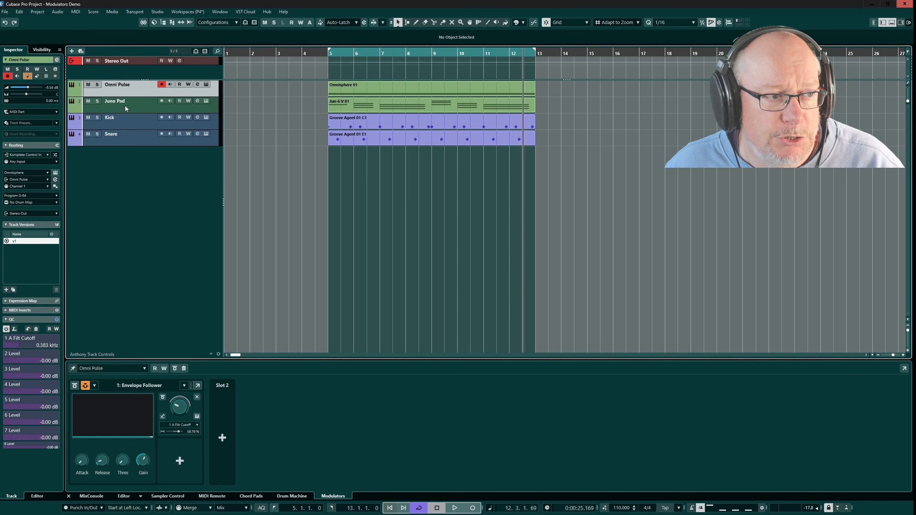
left_click(124, 106)
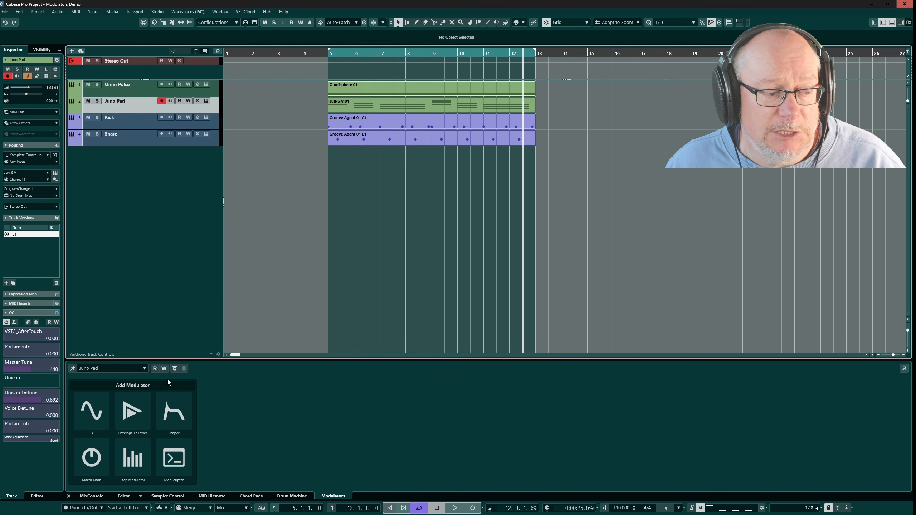
left_click(150, 93)
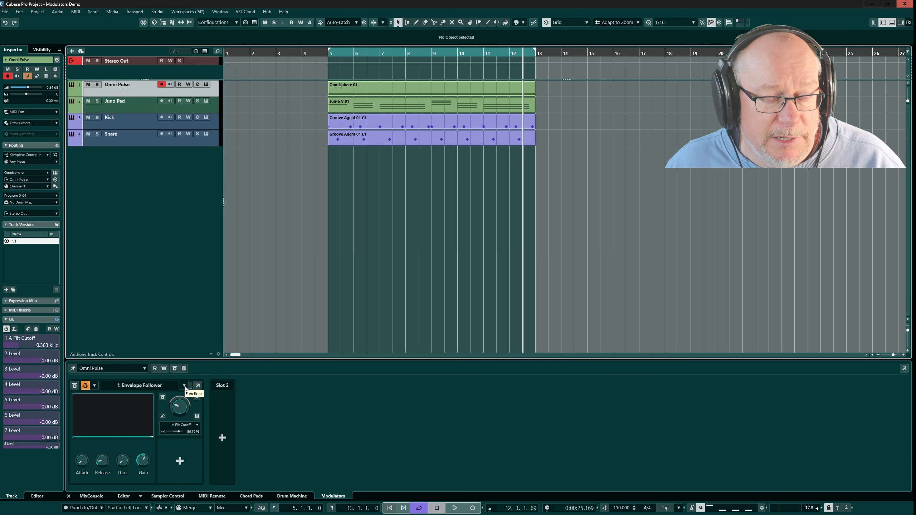
left_click(185, 386)
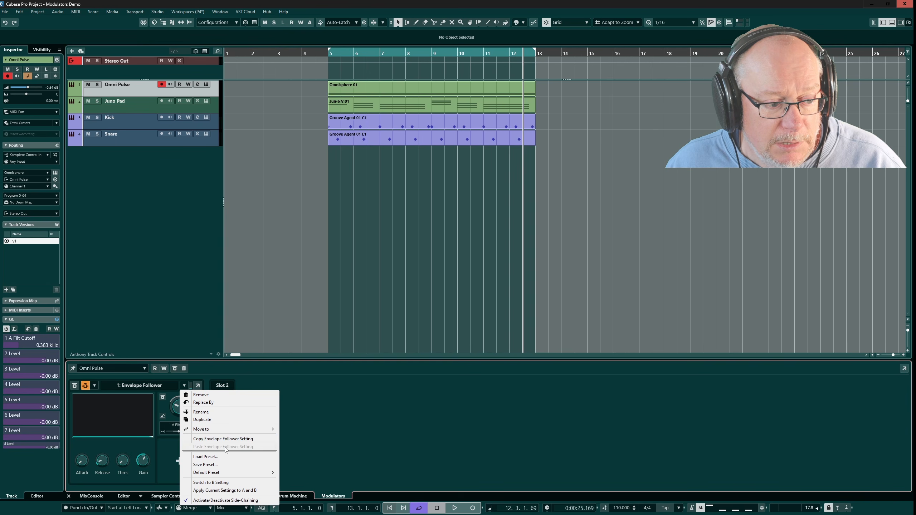
left_click(204, 439)
- Add an Envelope Follower to the Juno Pad track and paste the copied setting into it
left_click(131, 113)
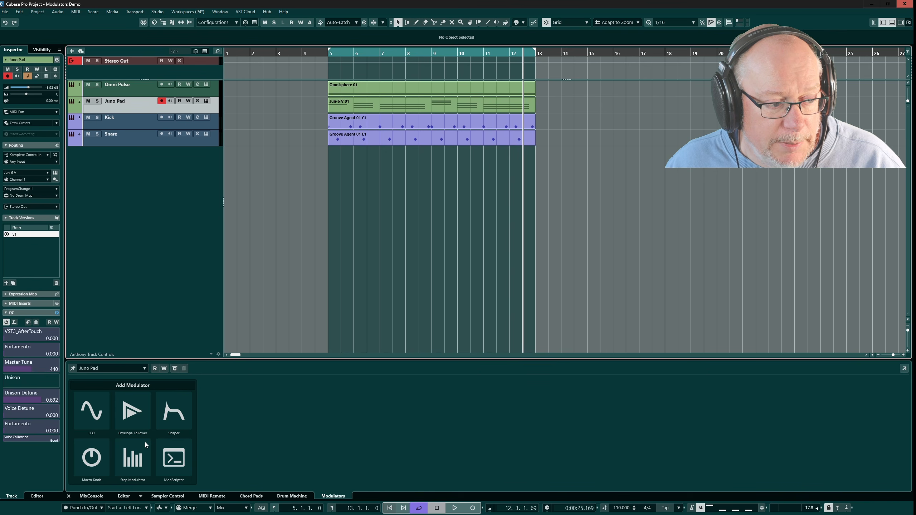
left_click(136, 416)
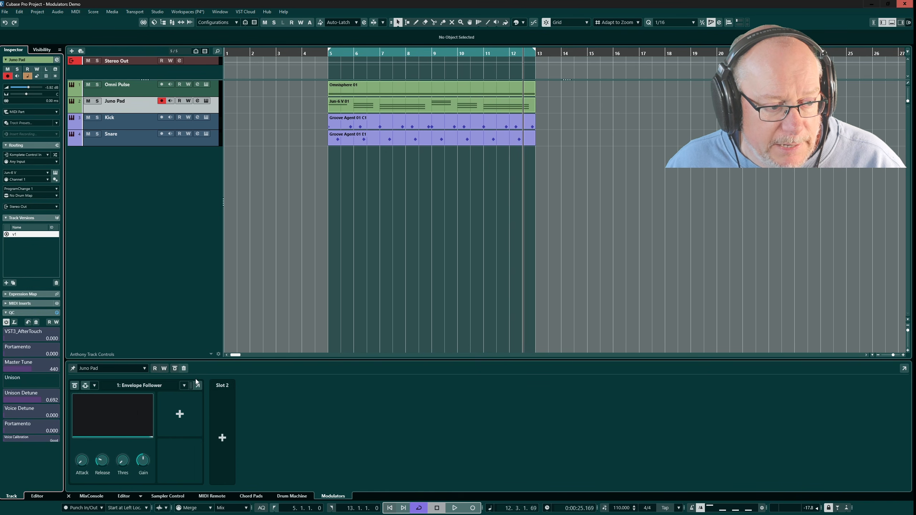
left_click(184, 386)
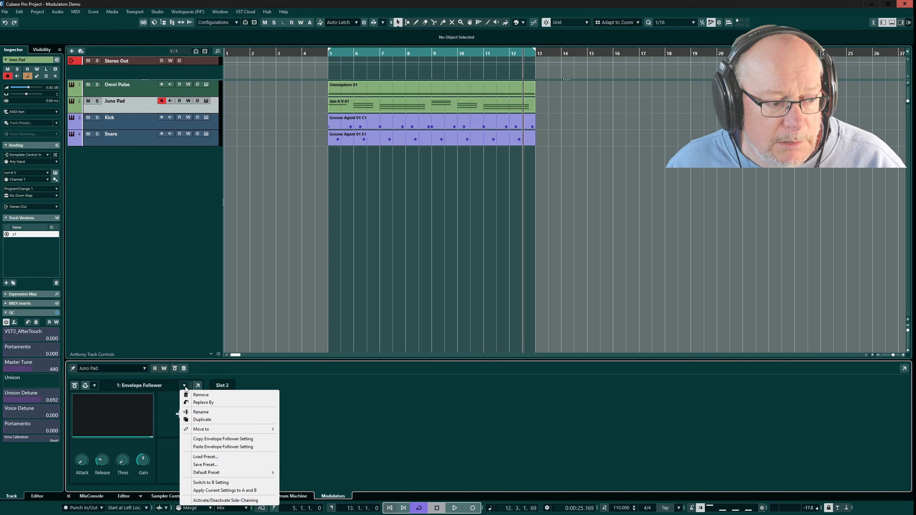
left_click(223, 447)
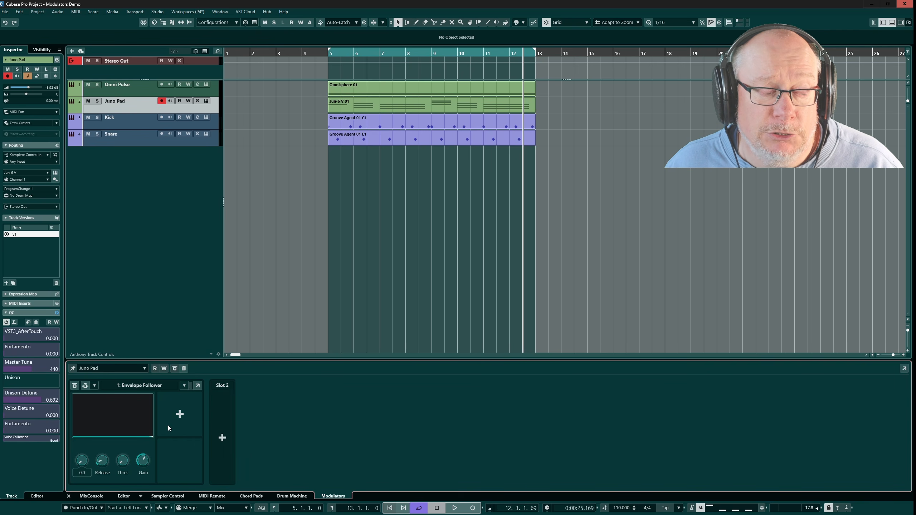
- Activate side-chaining on the Juno Pad's Envelope Follower and add the Snare track as its side-chain source
left_click(86, 385)
left_click(95, 386)
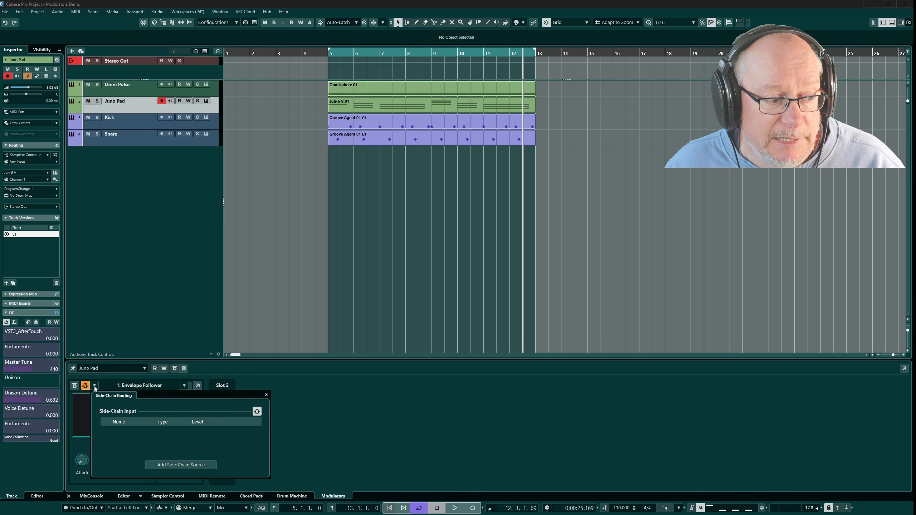
left_click(199, 466)
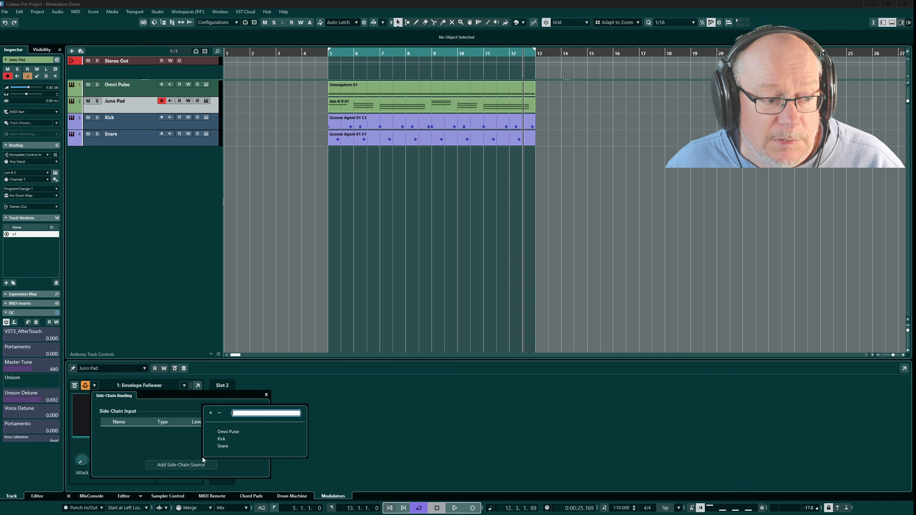
left_click(222, 447)
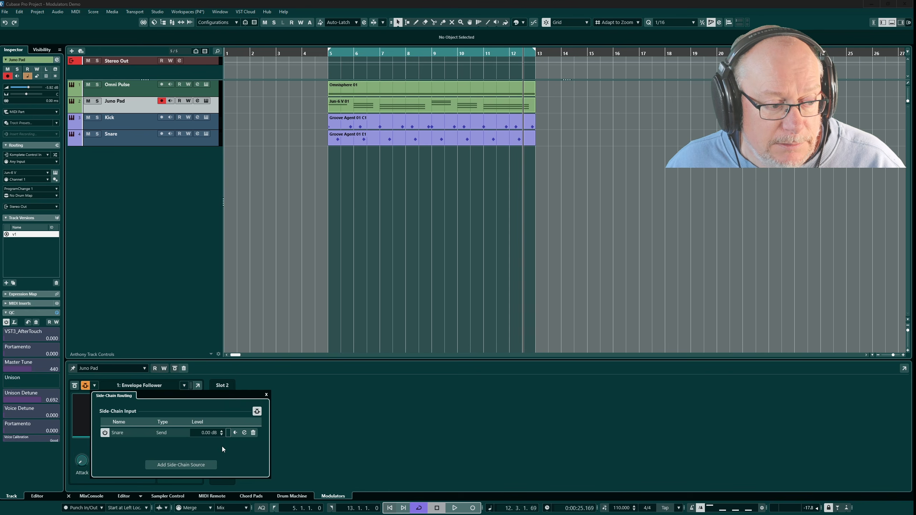
left_click(267, 396)
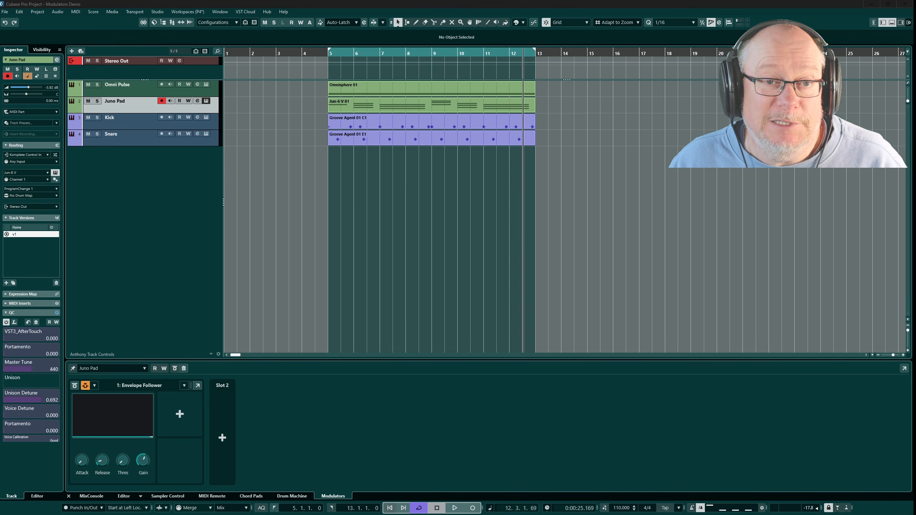
- Open the Jun-6 V instrument and assign its VCF Cutoff as the Envelope Follower's modulation destination
left_click_drag(915, 119, 407, 58)
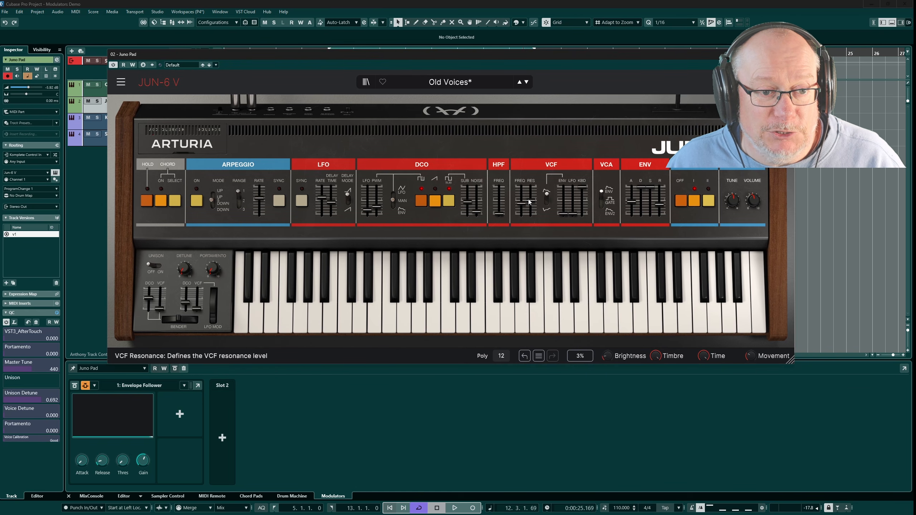
left_click(182, 421)
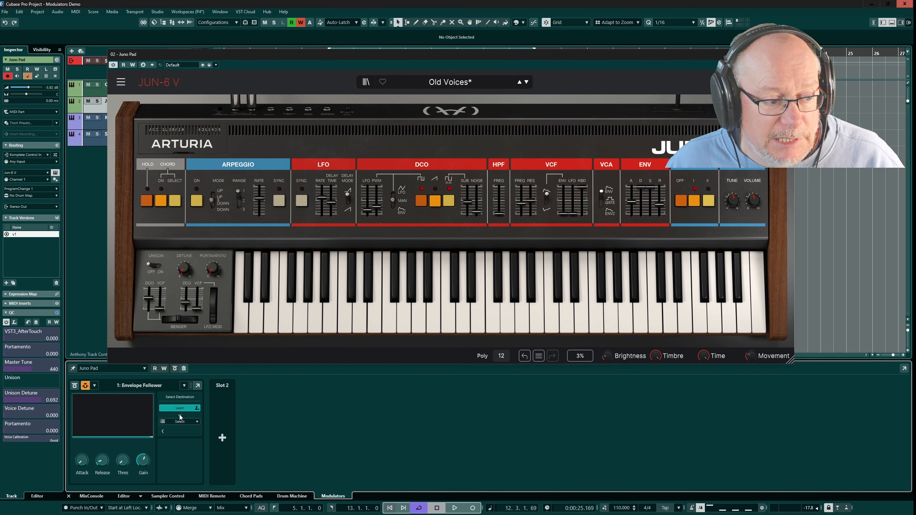
left_click(523, 207)
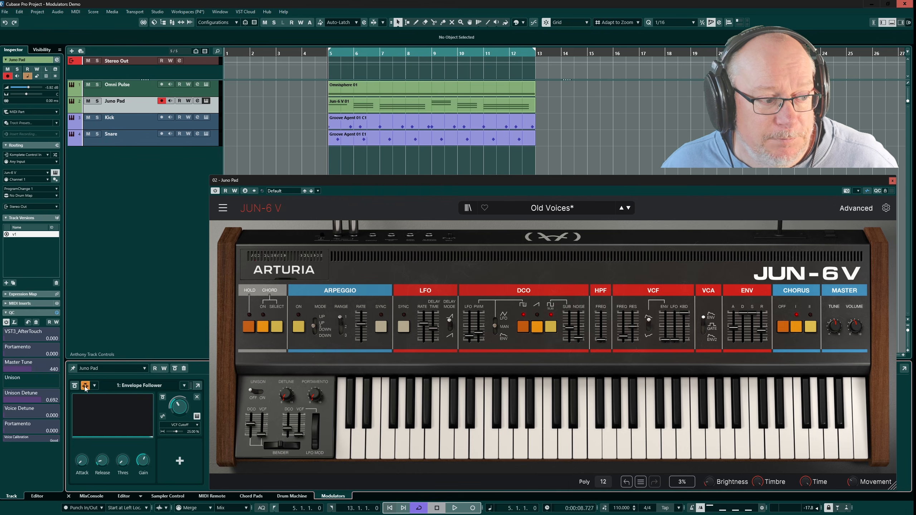
- Play the loop to compare the Juno Pad's Envelope Follower bypassed and active, and lengthen its Release to about 44.0
left_click(74, 386)
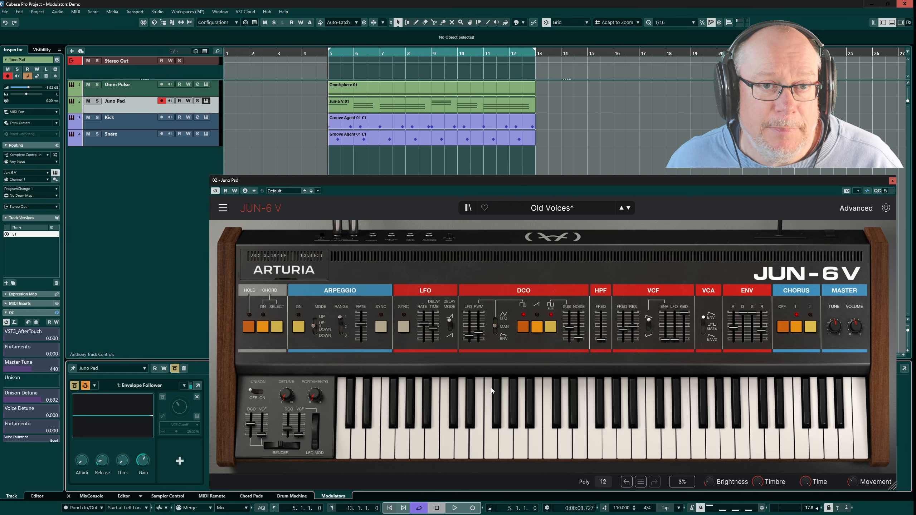
key("space")
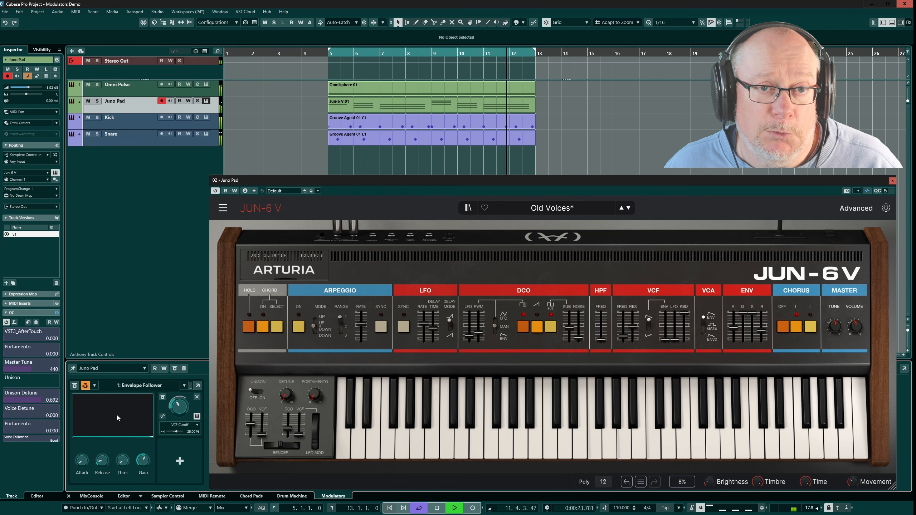
left_click_drag(102, 465, 111, 457)
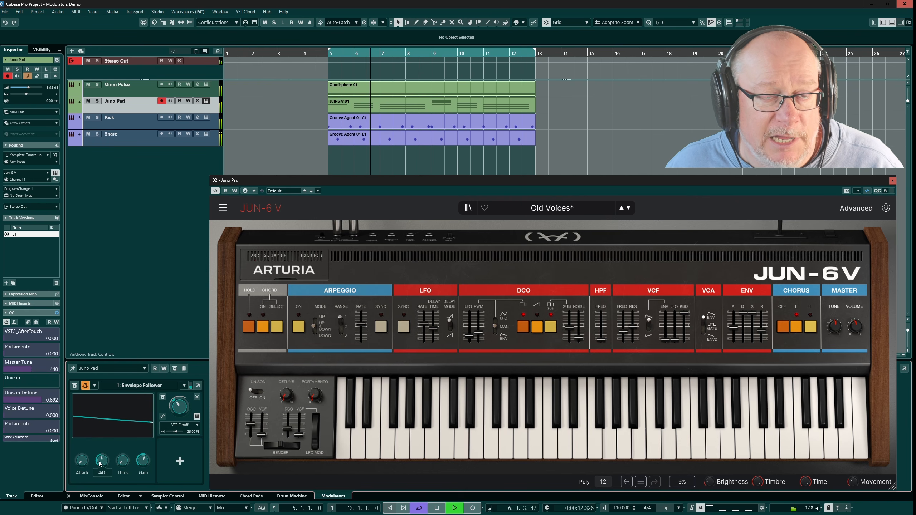
mouse_move(99, 465)
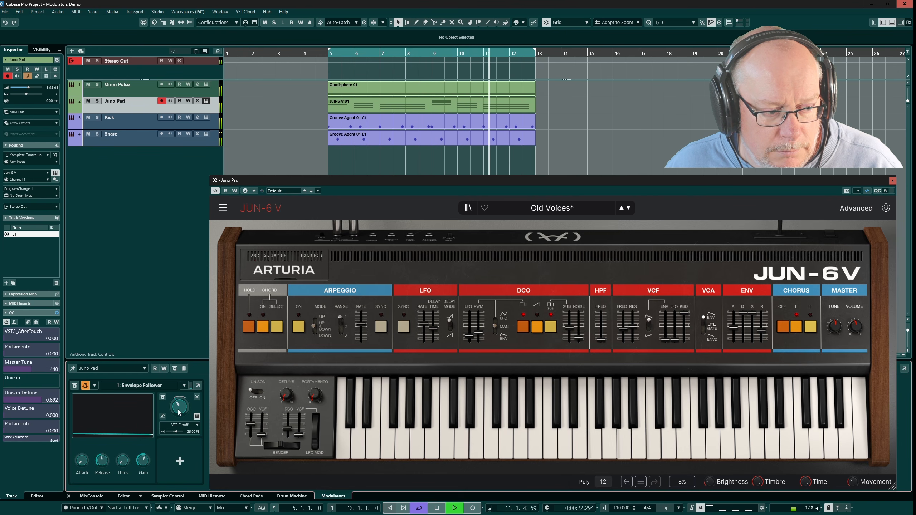
- Adjust the VCF Cutoff modulation depth to 28.73% during playback and stop the loop
left_click(179, 431)
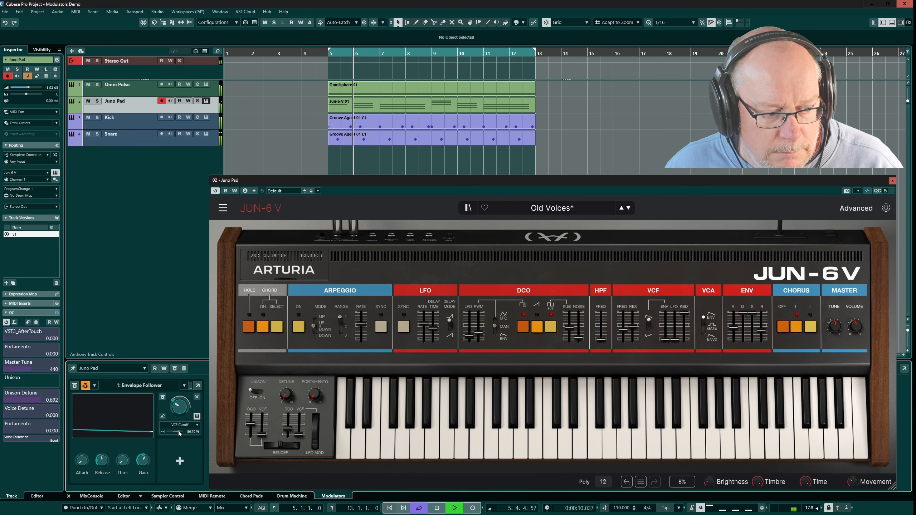
left_click_drag(178, 432, 176, 432)
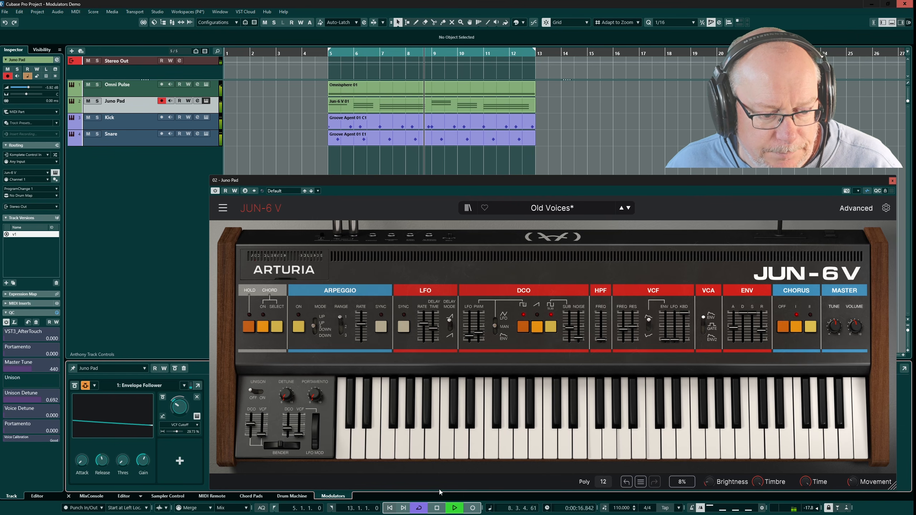
left_click(437, 508)
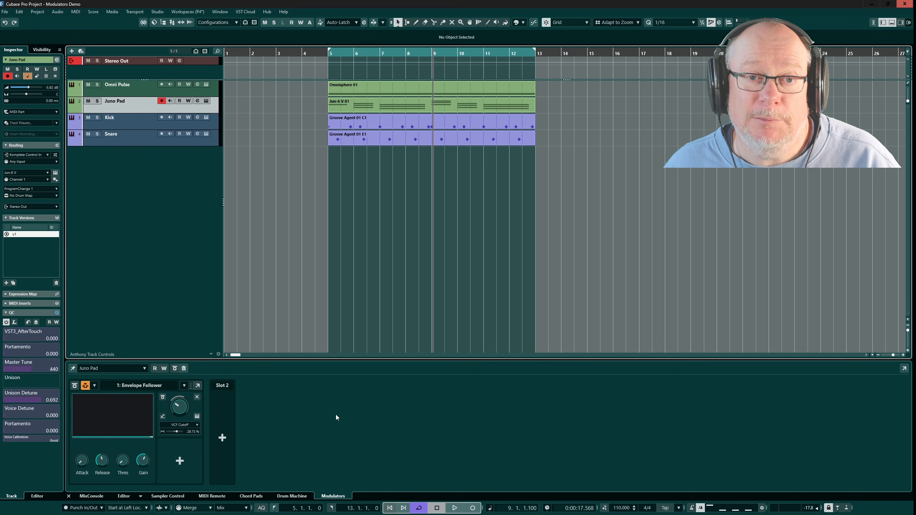
- Add a ModScripter modulator to the Juno Pad's second slot and load the Linear Quantizer preset
left_click(222, 438)
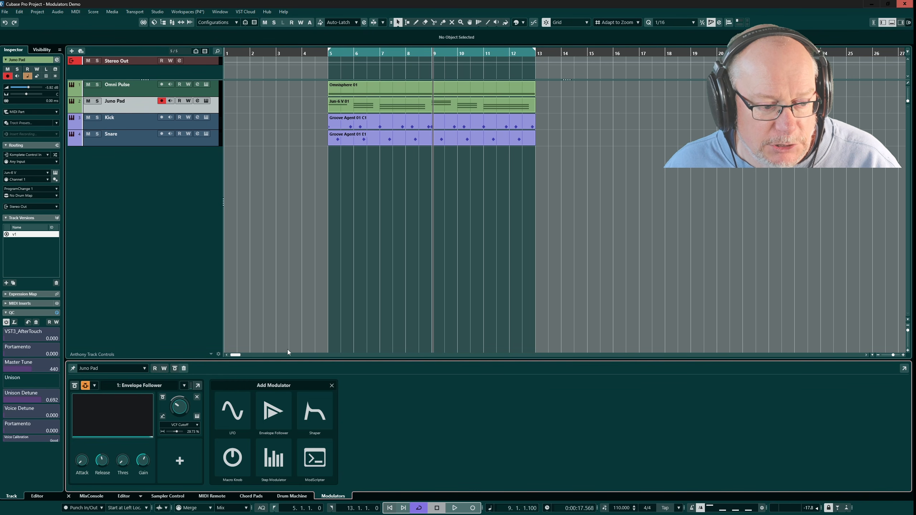
left_click(316, 458)
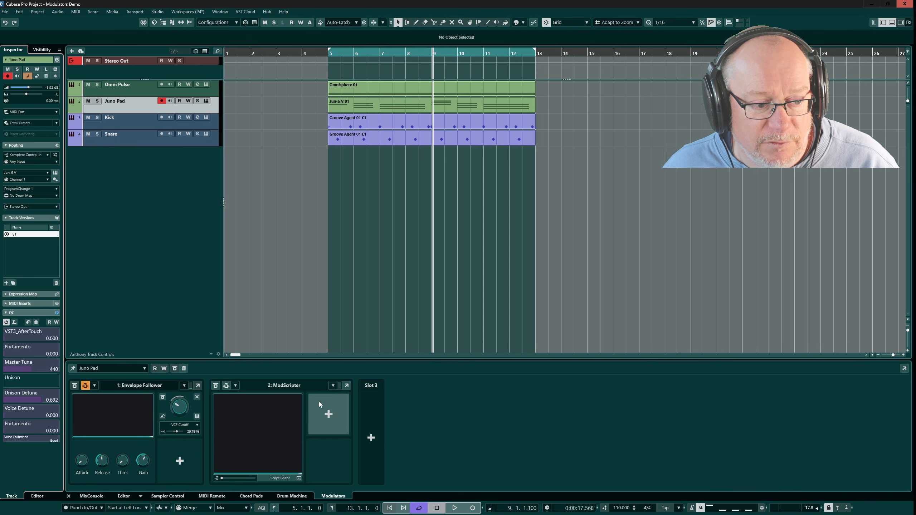
left_click(333, 387)
left_click(353, 456)
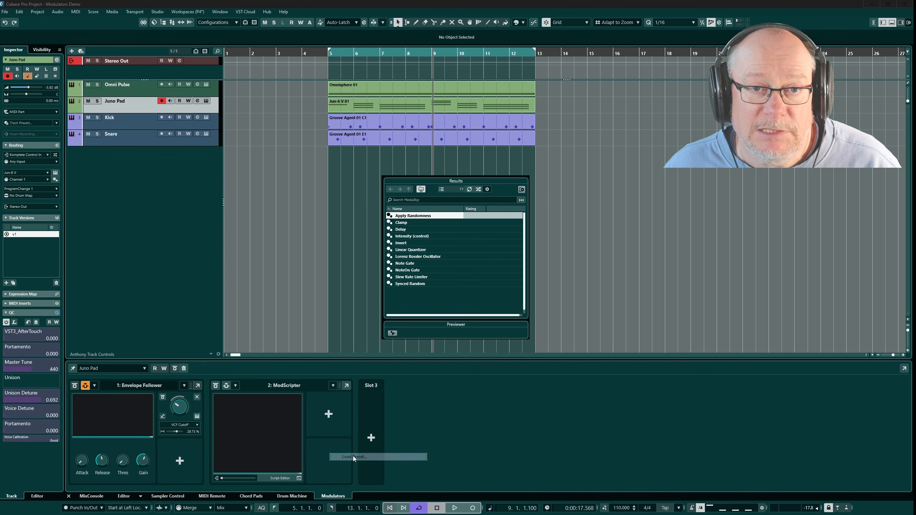
double_click(407, 250)
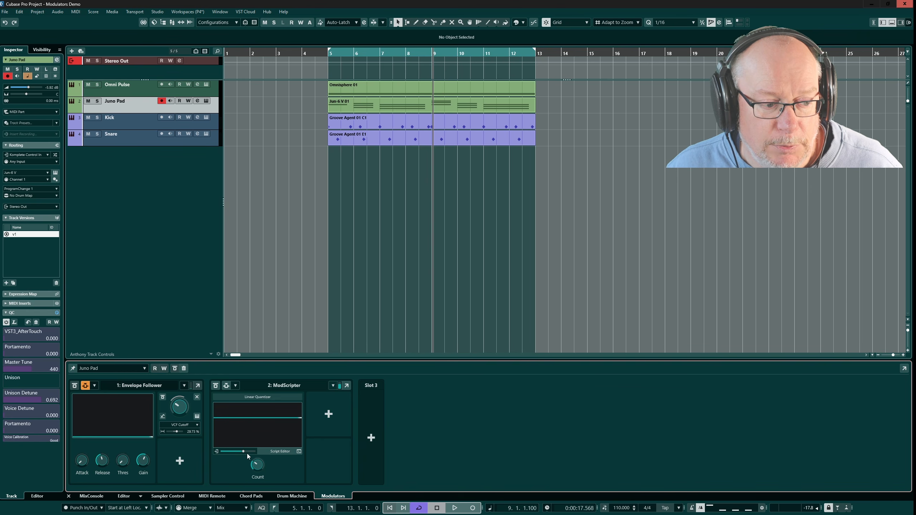
- Sweep the Linear Quantizer's modulator input to watch its stepped output, and return the input to minimum
left_click_drag(243, 454, 224, 458)
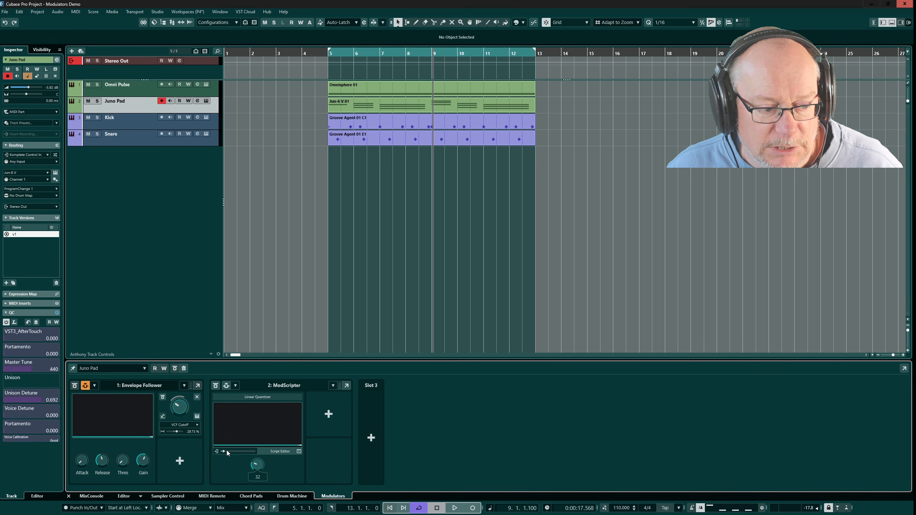
left_click_drag(227, 451, 231, 452)
left_click_drag(238, 453, 210, 460)
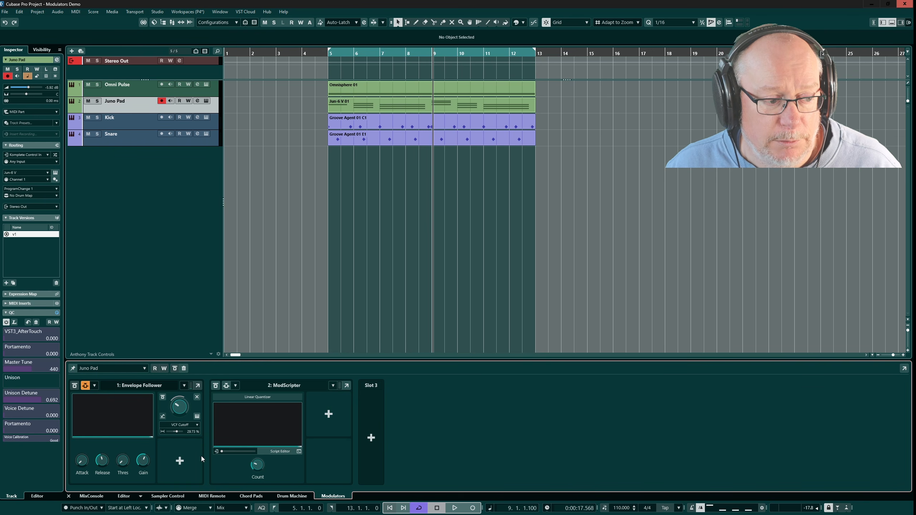
- Assign the ModScripter's Modulator Input as the second destination of the Juno Pad's Envelope Follower
left_click(179, 461)
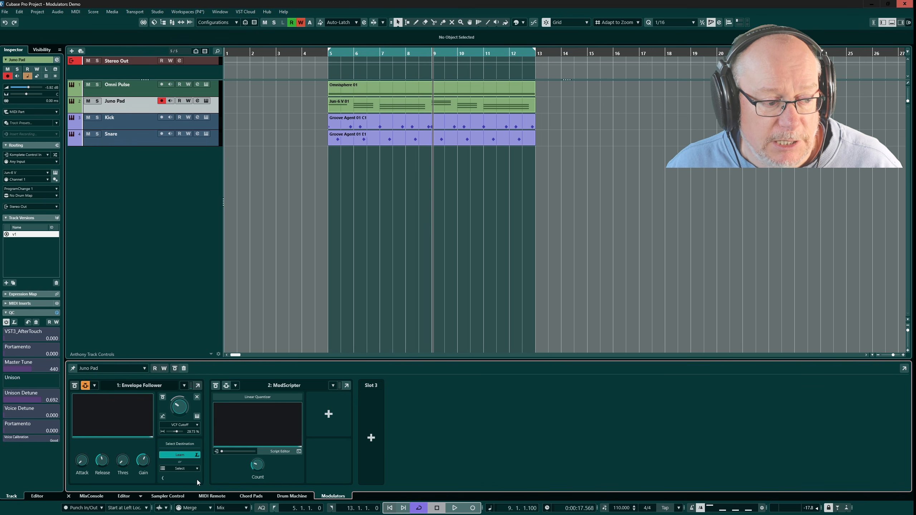
left_click(180, 468)
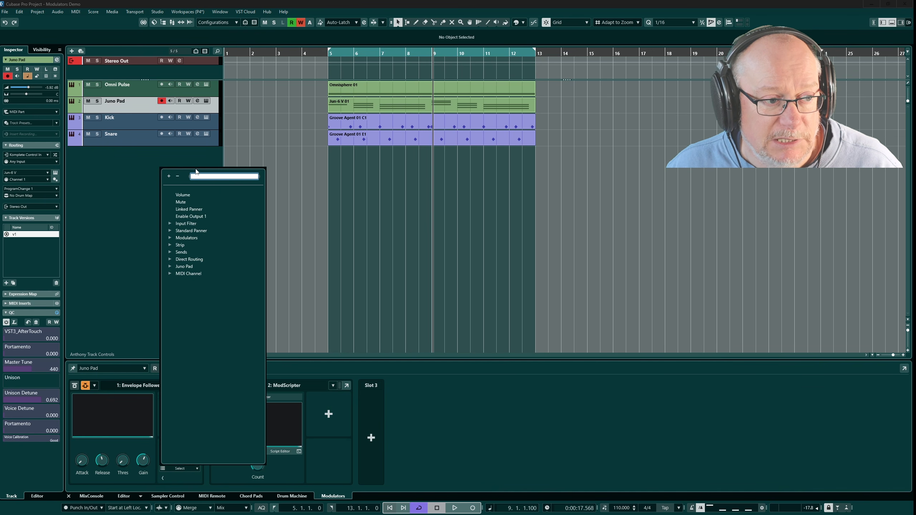
left_click(170, 239)
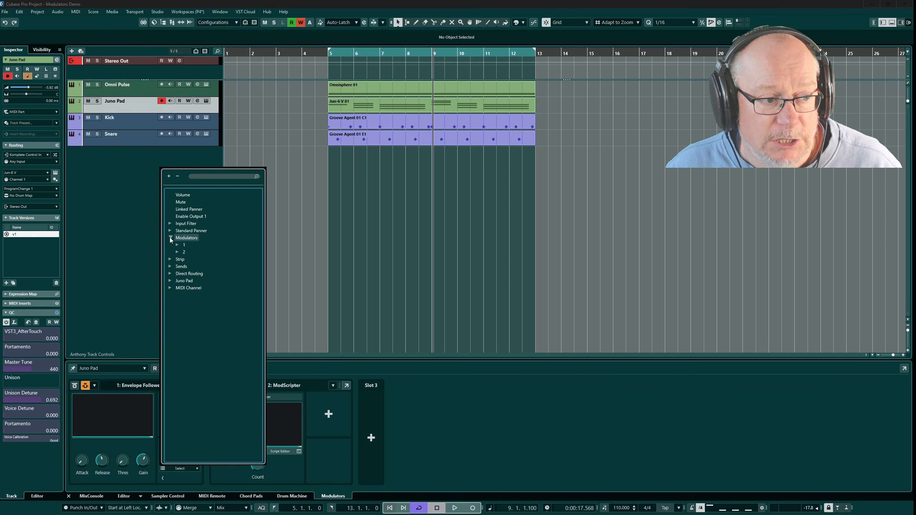
left_click(177, 252)
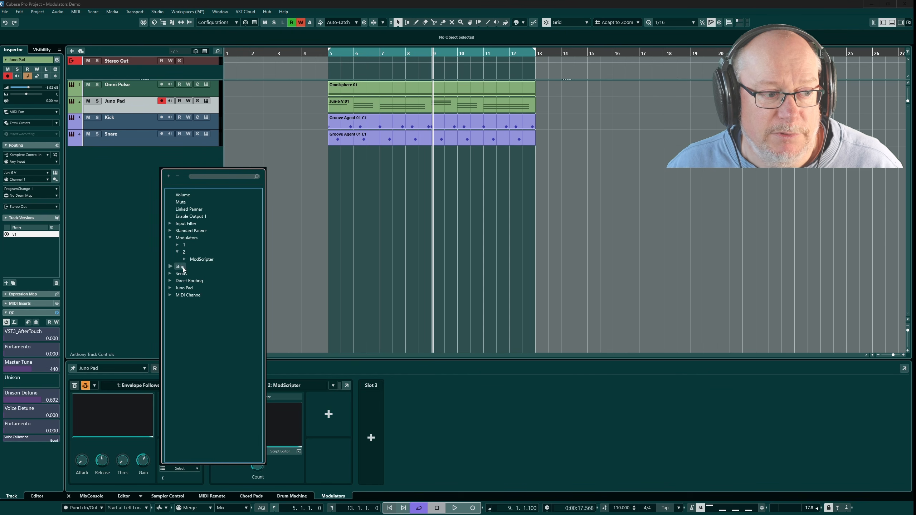
left_click(184, 259)
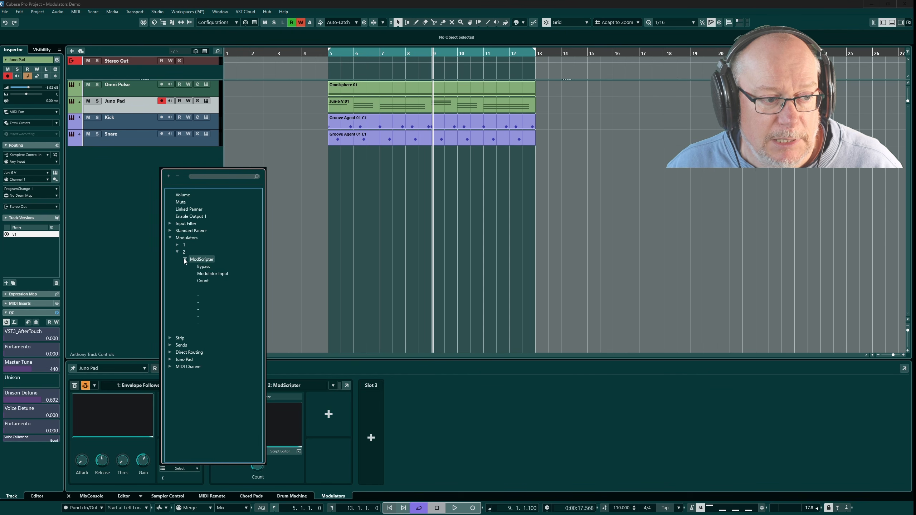
left_click(212, 274)
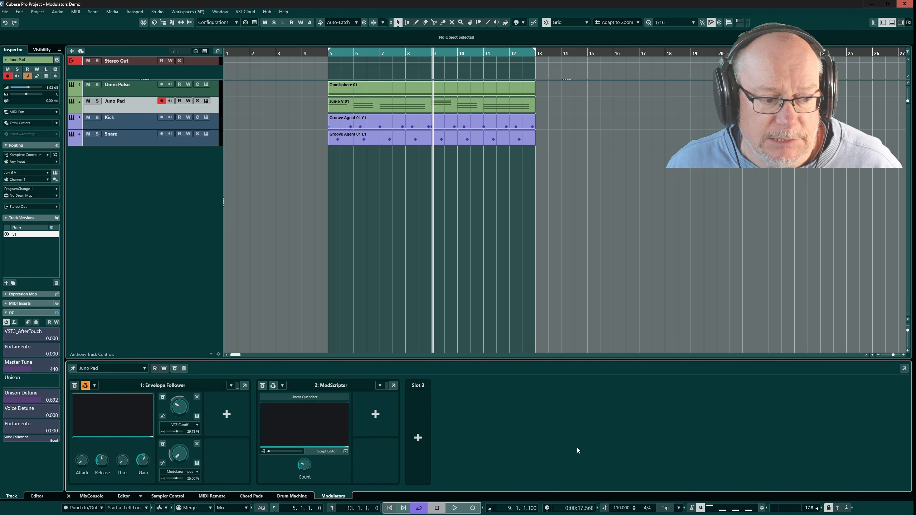
- Play the loop from its start and raise the Envelope Follower's Modulator Input depth to 100%
key("1")
key("space")
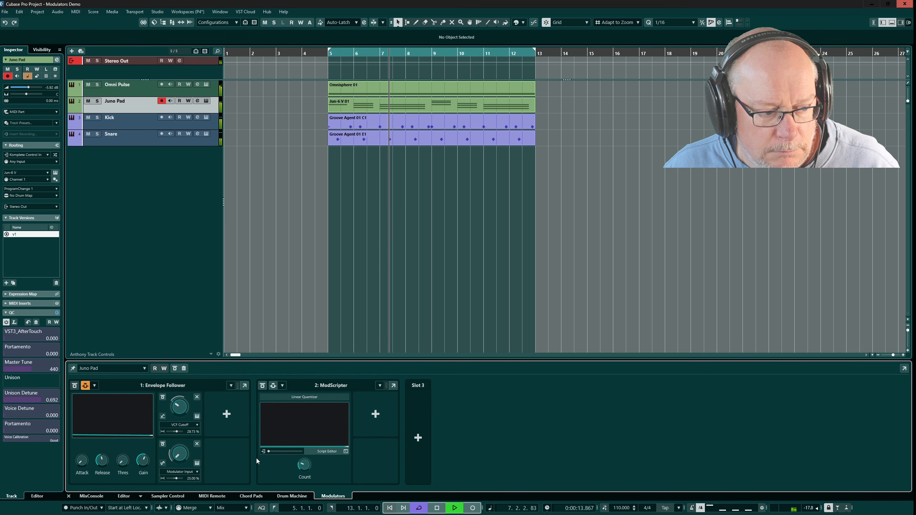
left_click_drag(176, 479, 205, 469)
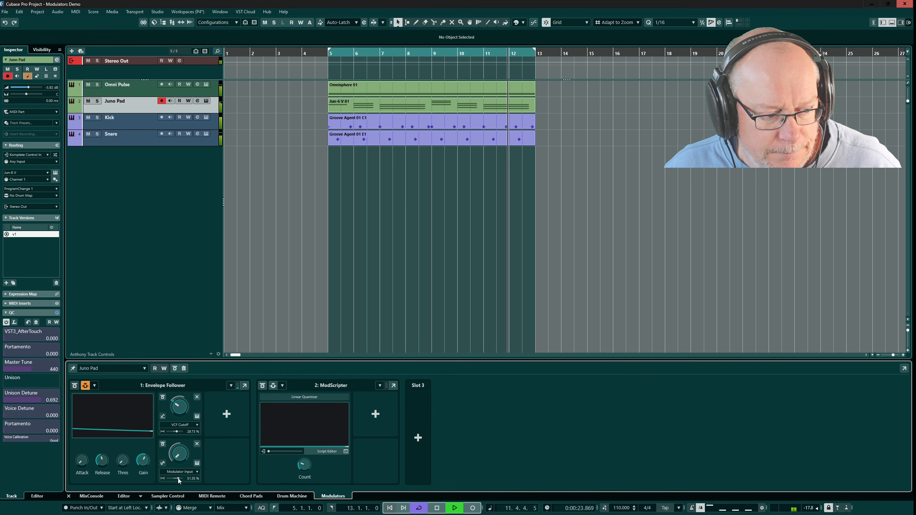
left_click_drag(177, 478, 181, 478)
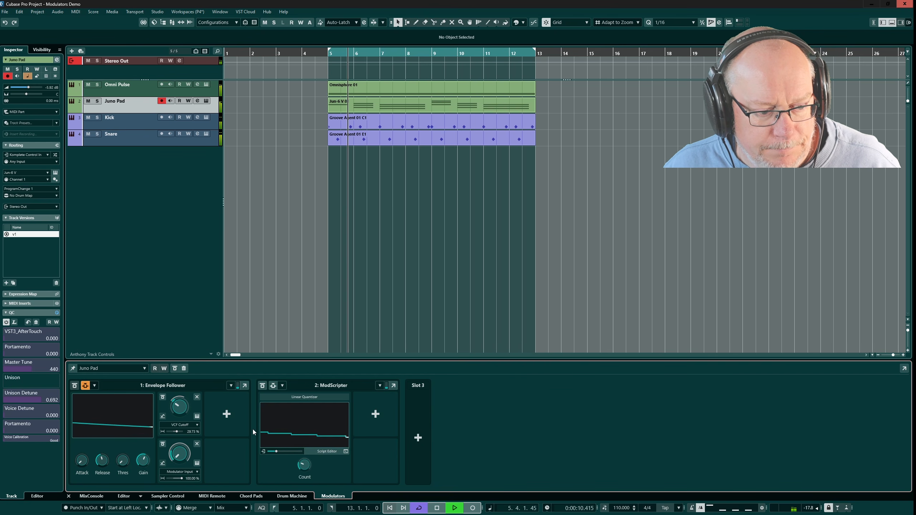
- Reduce the Linear Quantizer's Count during playback for coarser steps, and stop the loop
mouse_move(306, 465)
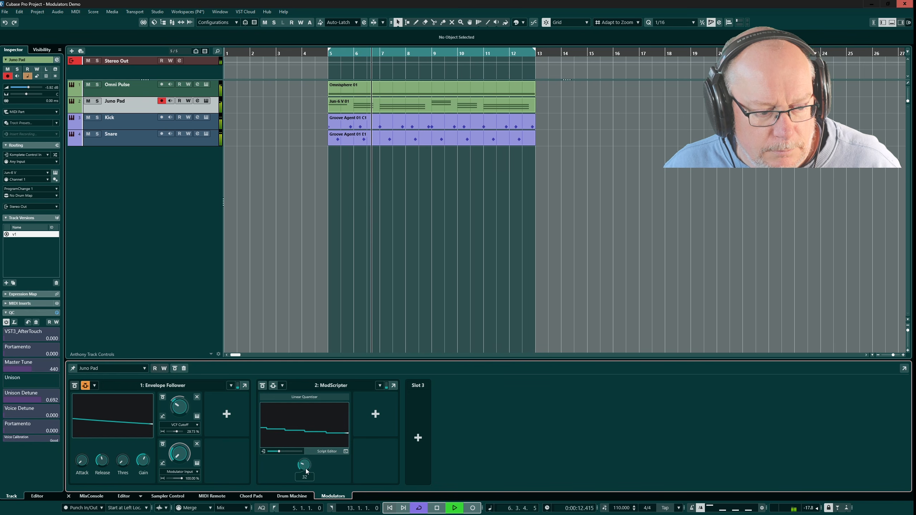
scroll(305, 469, "down", 6)
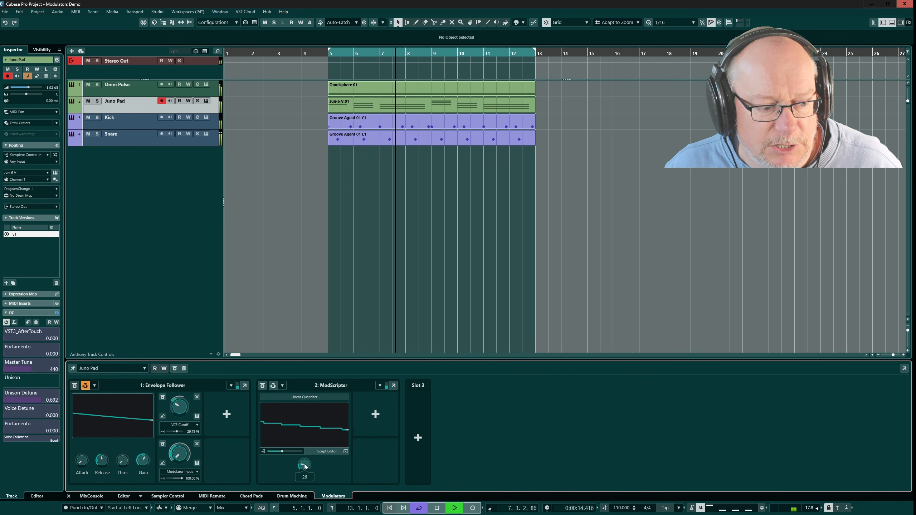
scroll(305, 466, "down", 7)
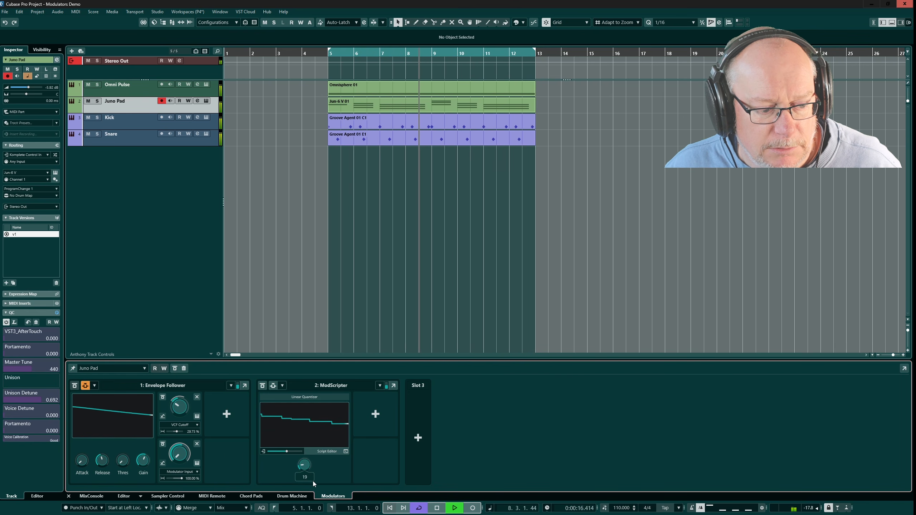
left_click_drag(313, 481, 314, 497)
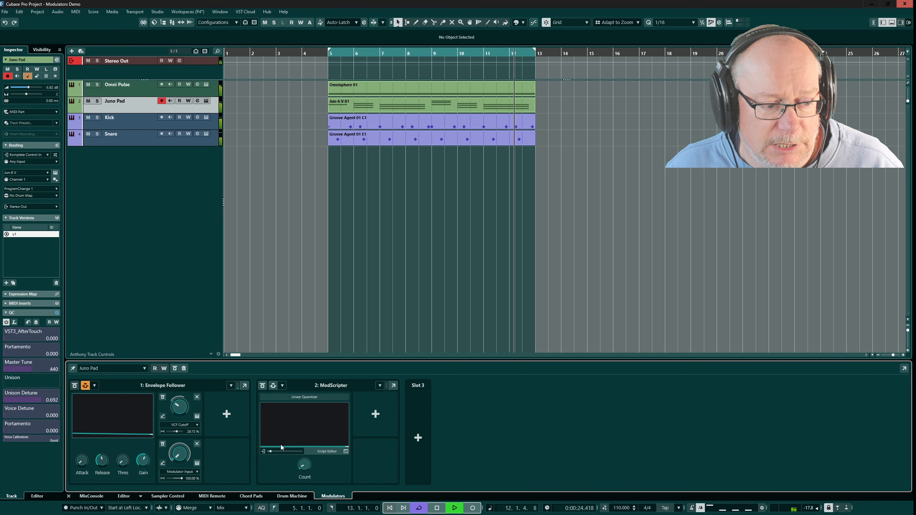
left_click(436, 508)
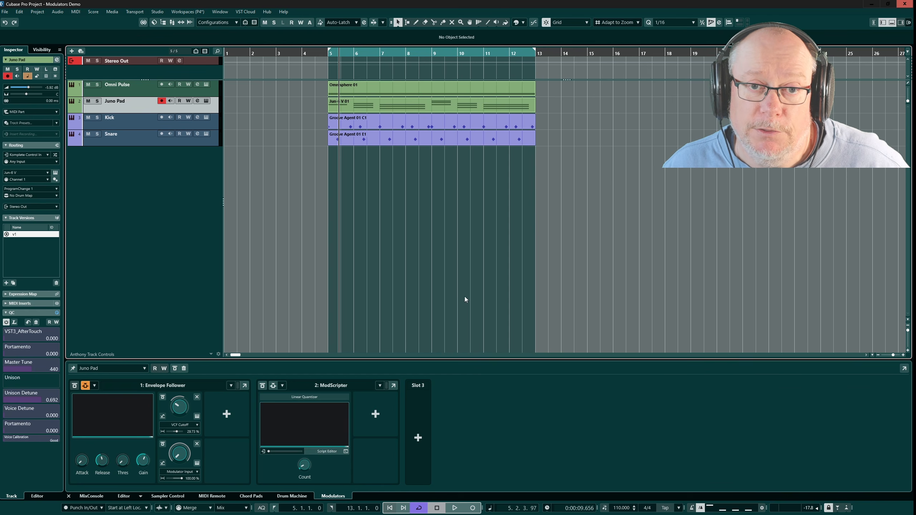
- Assign the Juno Pad's DCO Pulse-Width Modulation as the ModScripter's modulation destination
left_click(379, 412)
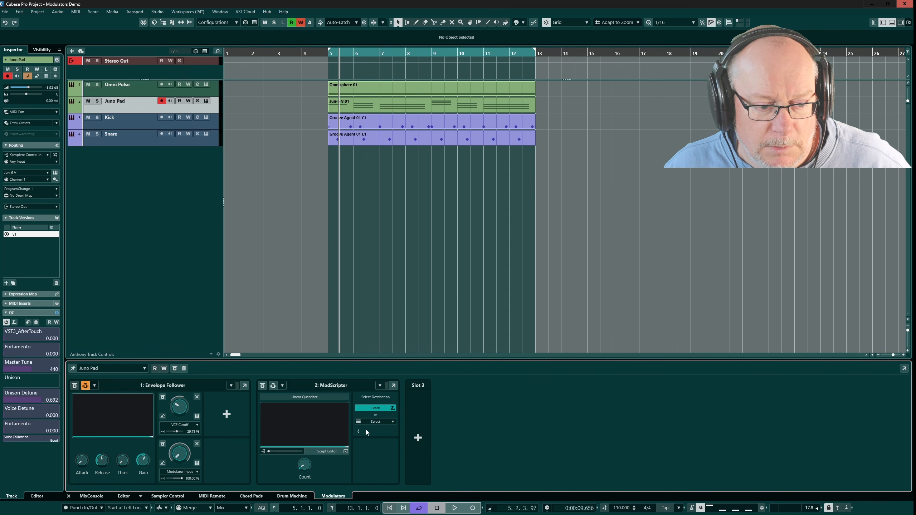
left_click(374, 422)
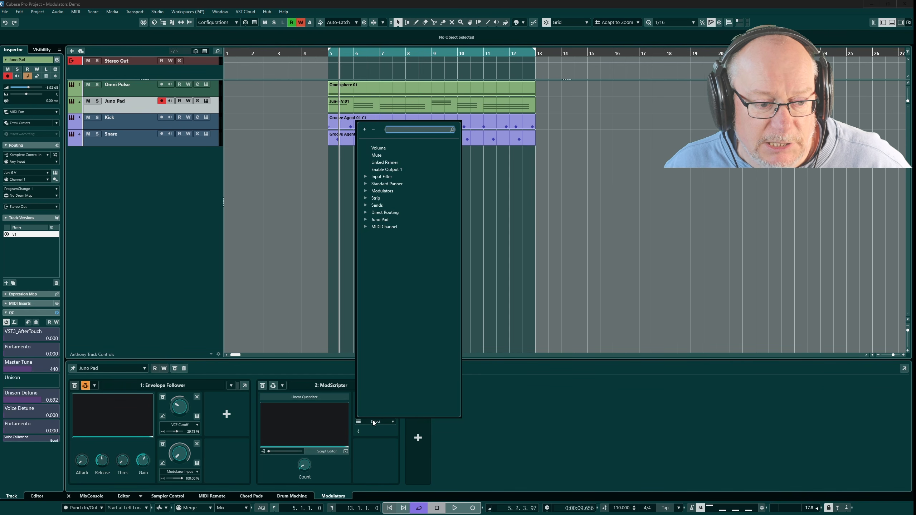
left_click(364, 220)
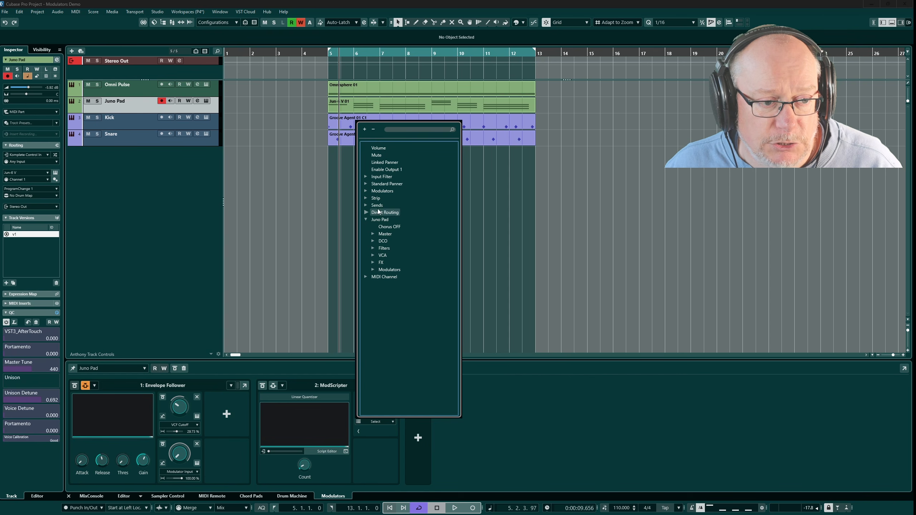
left_click(373, 241)
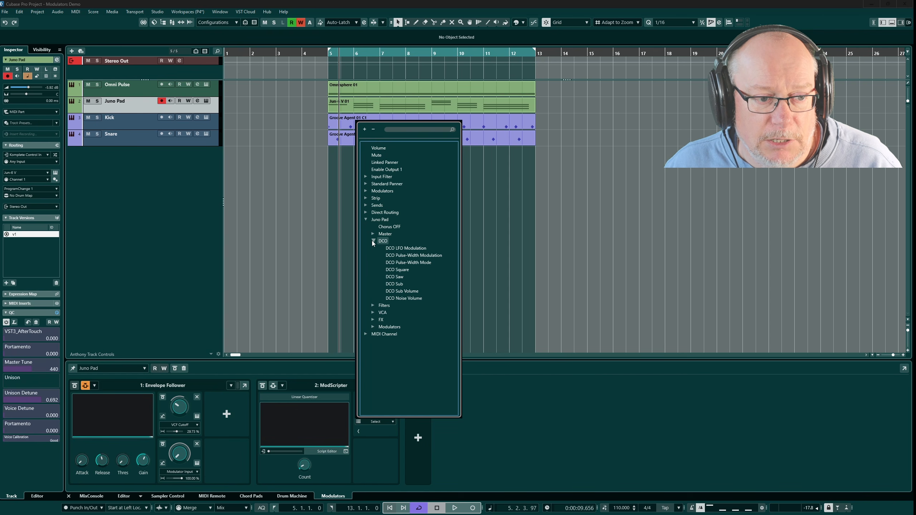
left_click(409, 256)
- Mute the Omni Pulse track, play the loop, and raise the ModScripter's DCO Pulse-Width Modulation depth to 51.35%
left_click(87, 85)
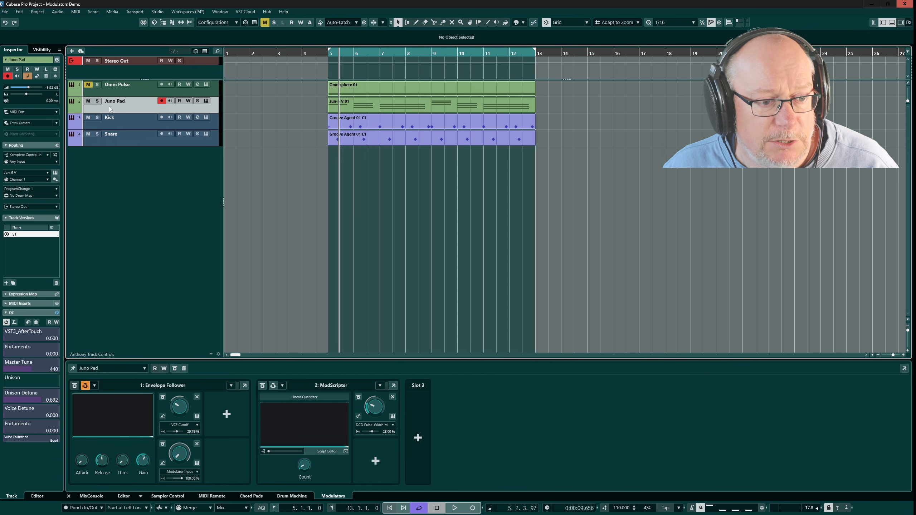
key("space")
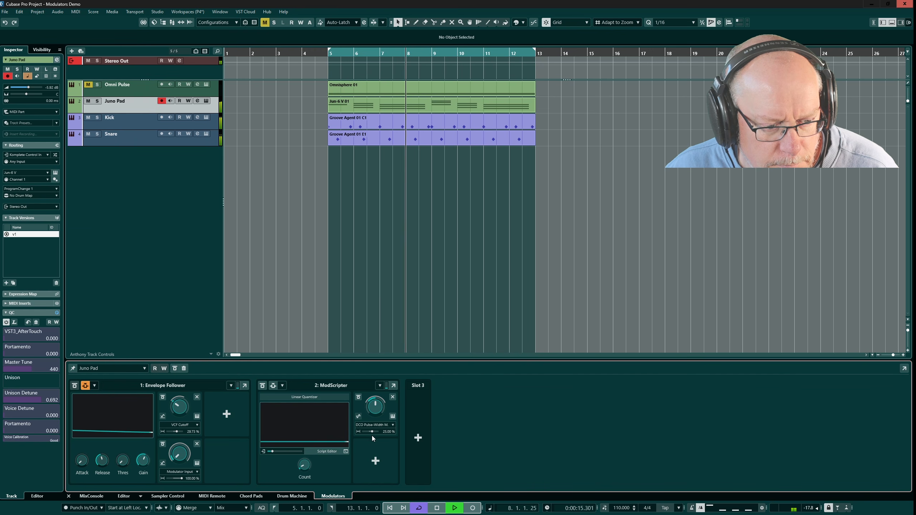
left_click_drag(372, 431, 374, 432)
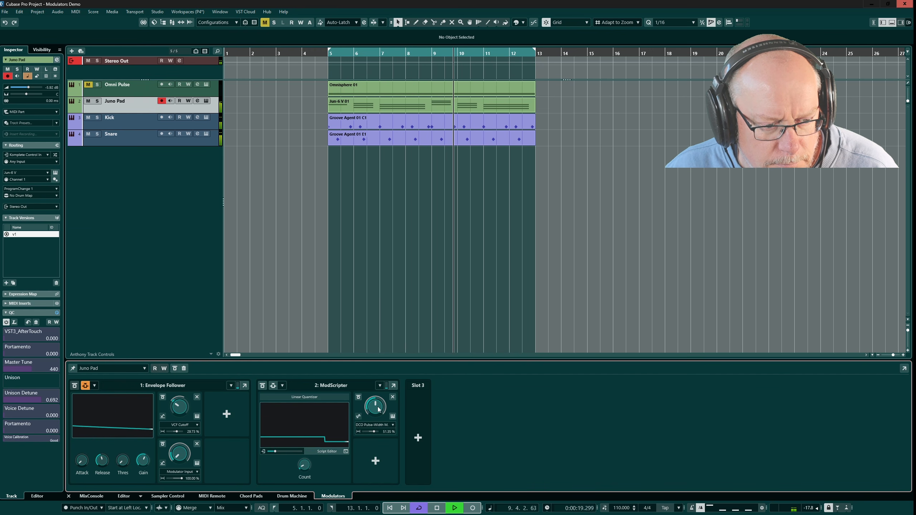
- Open the Jun-6 V instrument to watch its controls during playback, close it, and stop the loop
left_click(207, 101)
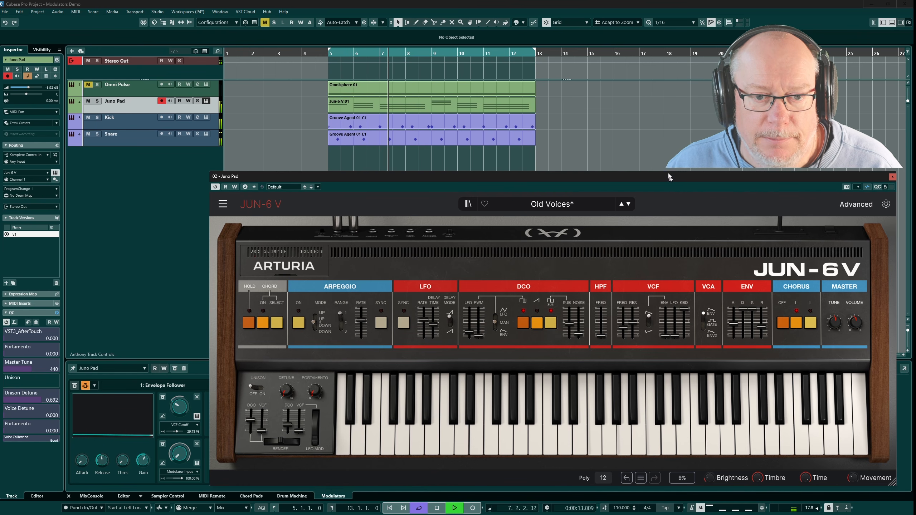
left_click_drag(664, 185, 606, 109)
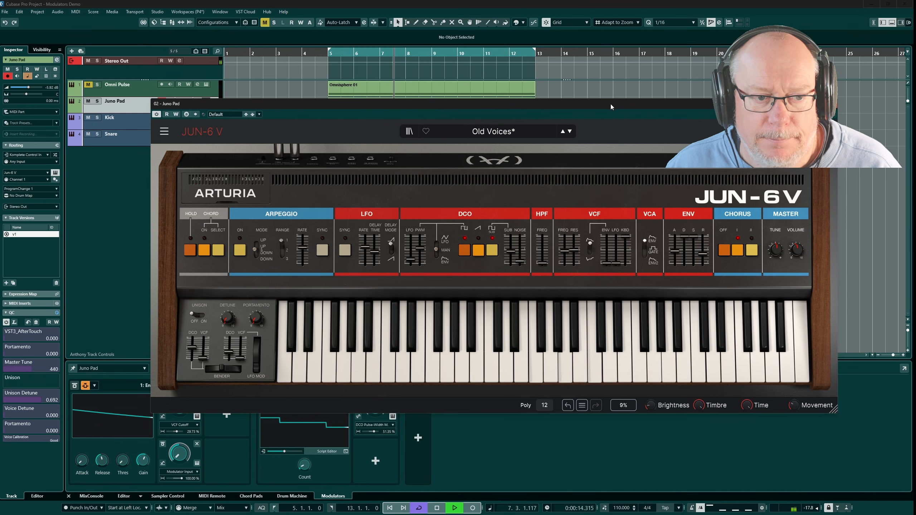
left_click(831, 104)
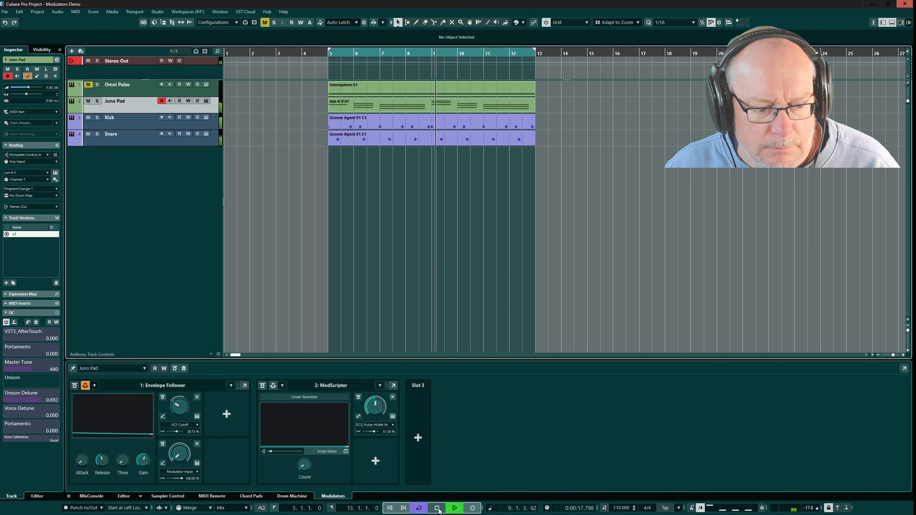
key("space")
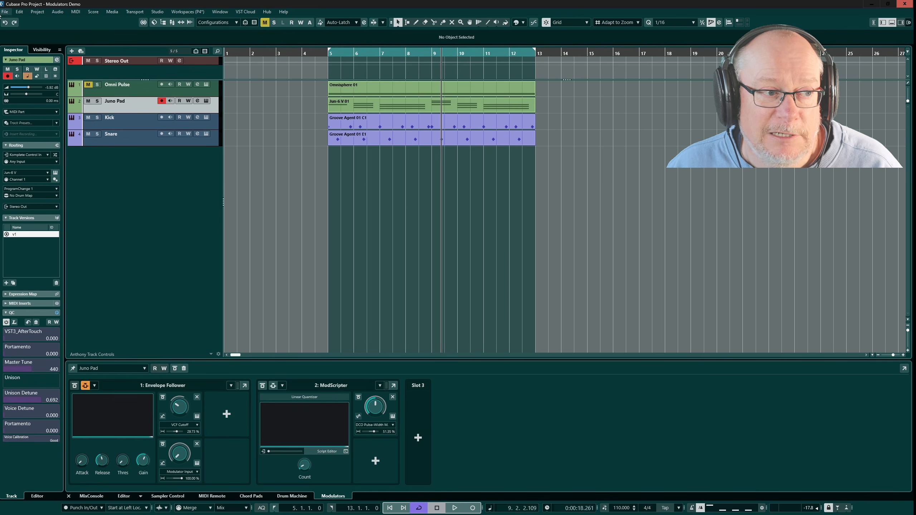
- Unmute the Omni Pulse track and add a Macro Knob modulator after its Envelope Follower
left_click(85, 86)
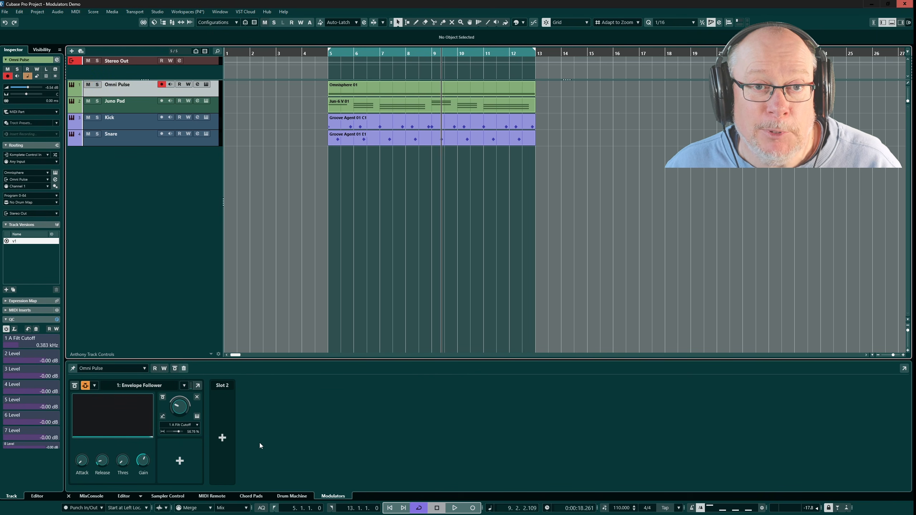
left_click(222, 438)
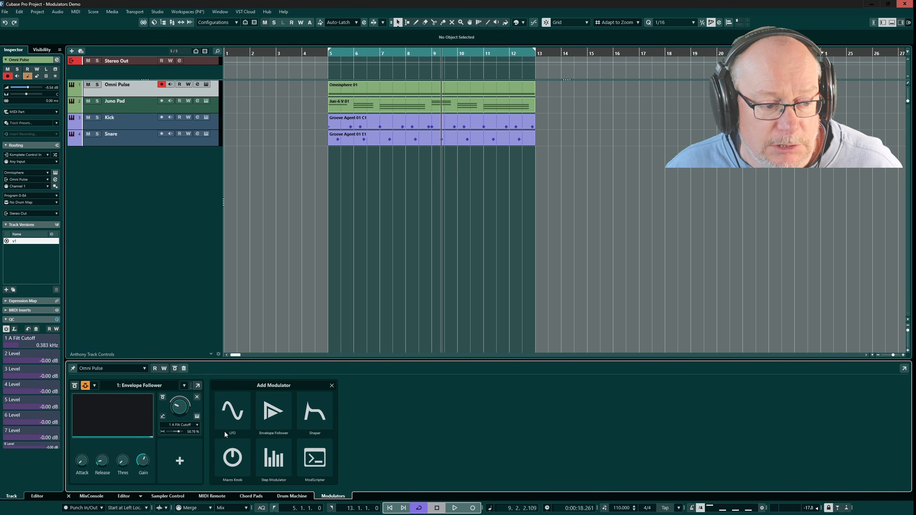
left_click(231, 464)
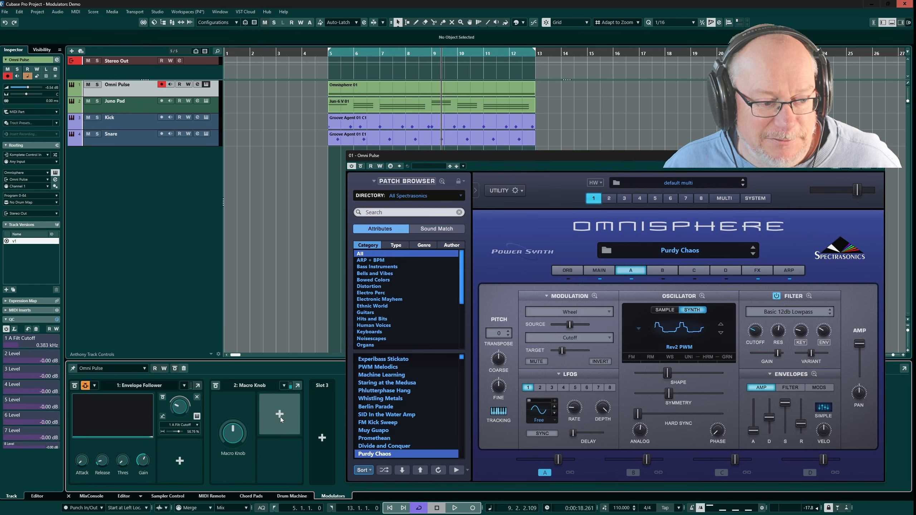
- Assign Omnisphere's layer A filter cutoff, filter resonance and pan as the Macro Knob's destinations, and close the instrument
left_click(281, 417)
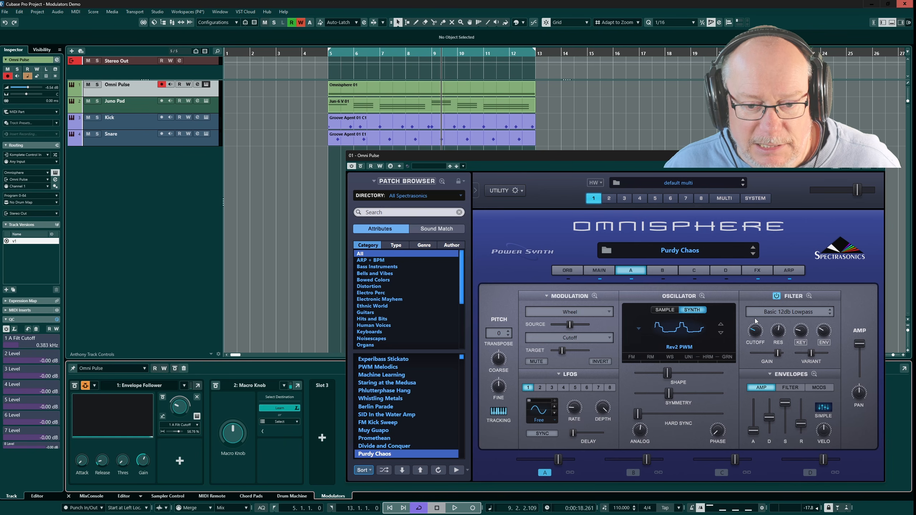
left_click(756, 331)
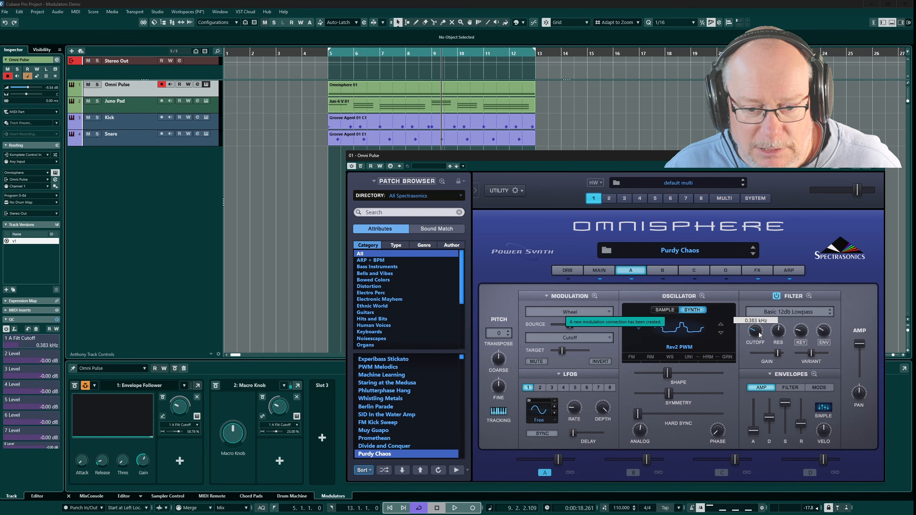
left_click(288, 469)
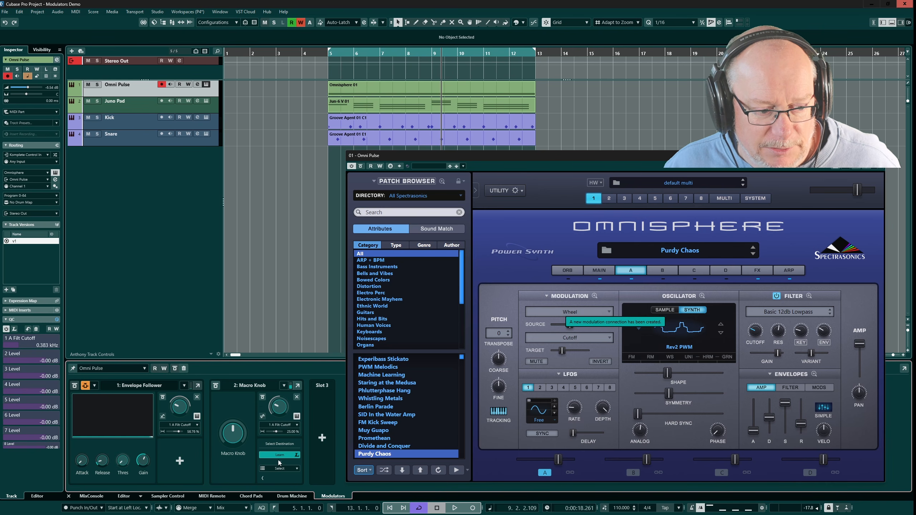
left_click(778, 331)
left_click(307, 419)
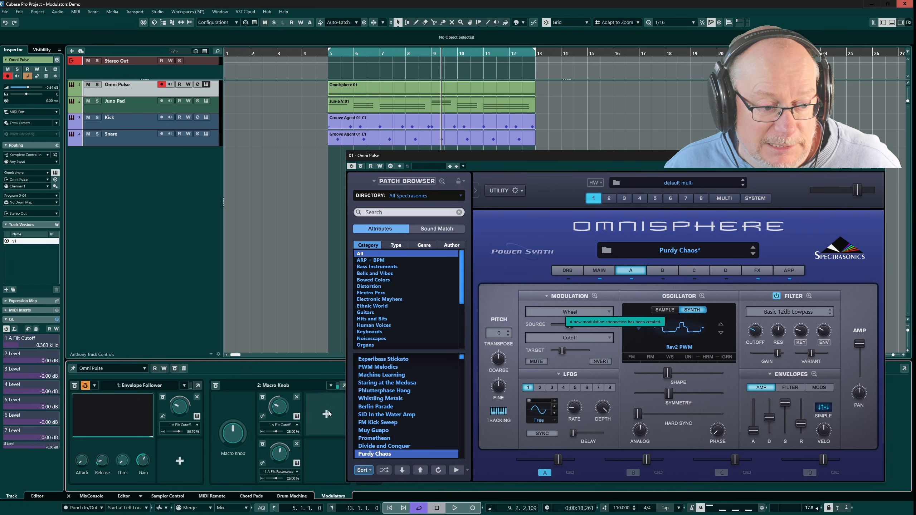
left_click(860, 393)
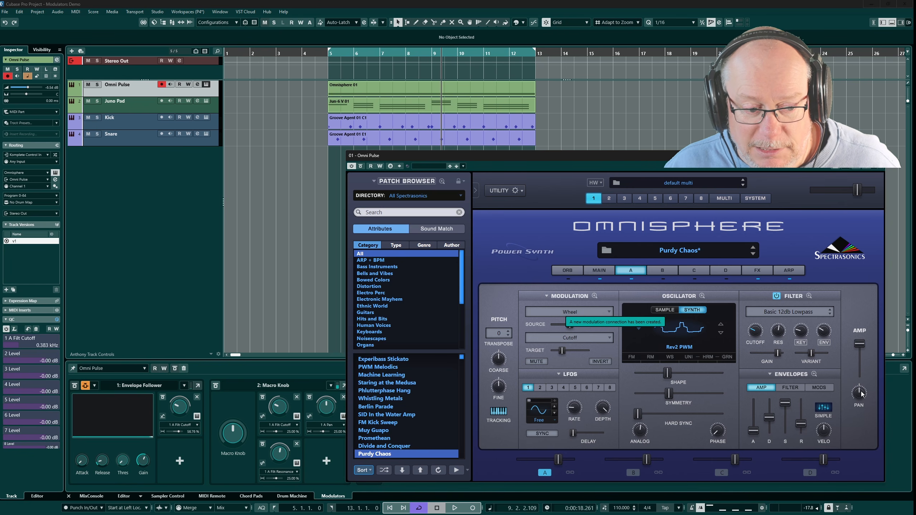
left_click(877, 156)
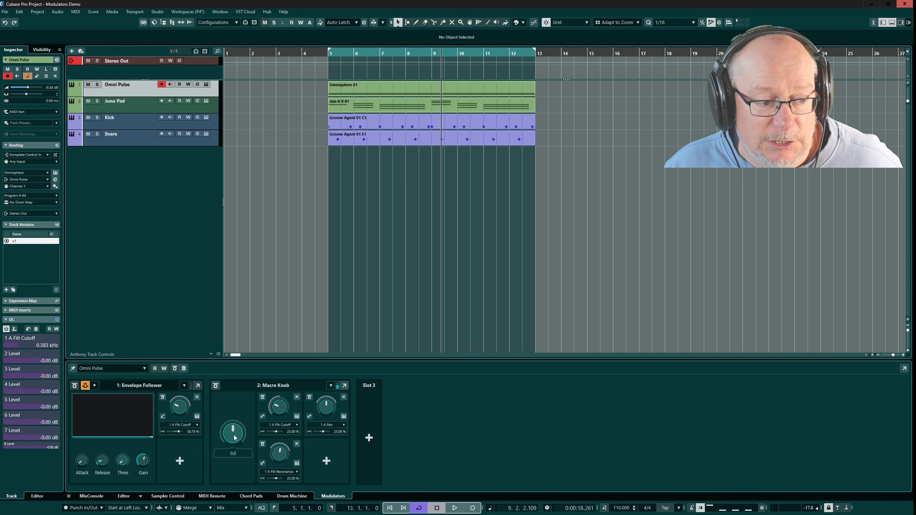
- Turn the Macro Knob through its range down to -100, play the loop, and sweep the knob up during playback
left_click_drag(235, 438, 228, 390)
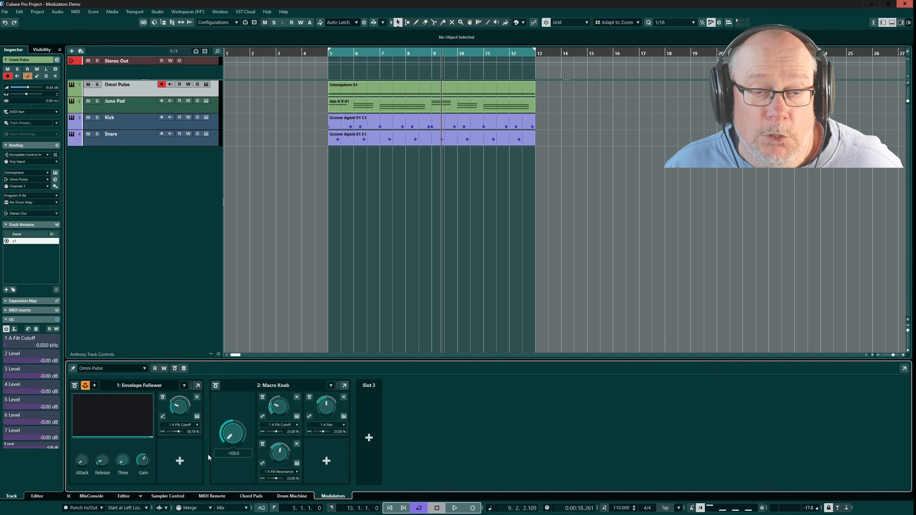
left_click(451, 509)
left_click_drag(232, 435, 225, 389)
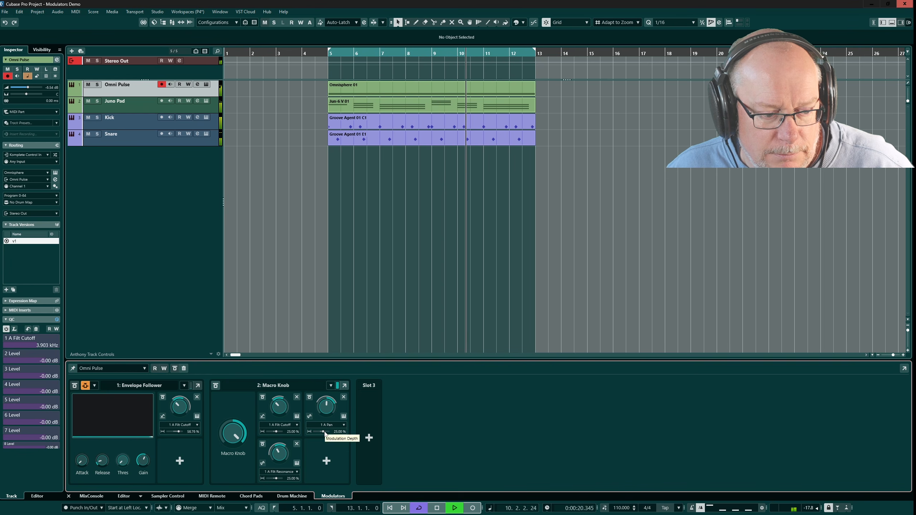
- Raise the Macro Knob's 1 A Pan modulation depth to 67.57%, readjust the knob during playback, and stop the loop
left_click_drag(324, 432, 327, 432)
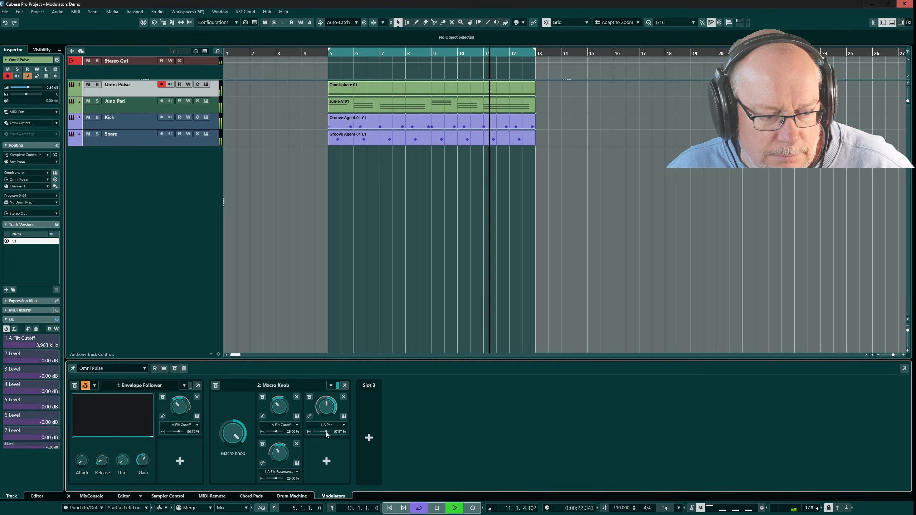
mouse_move(233, 440)
left_mouse_down()
mouse_move(233, 477)
mouse_move(234, 454)
left_mouse_up()
key("space")
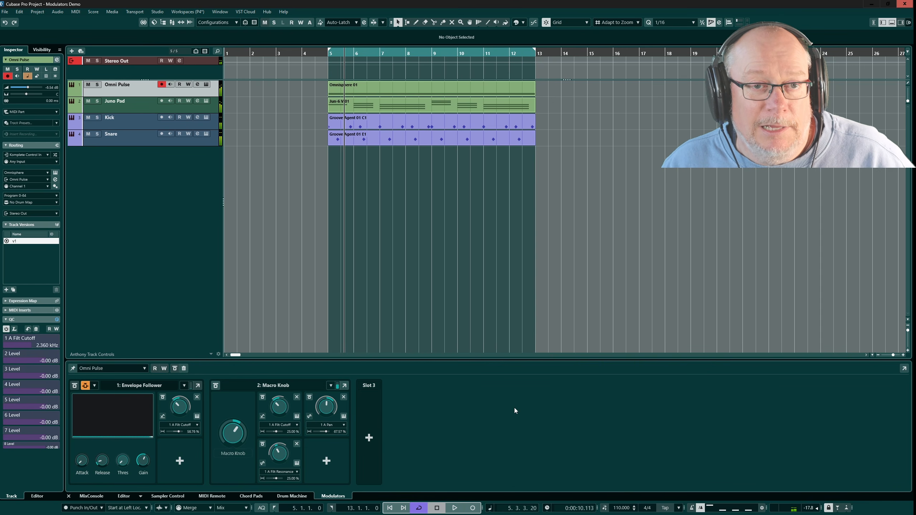